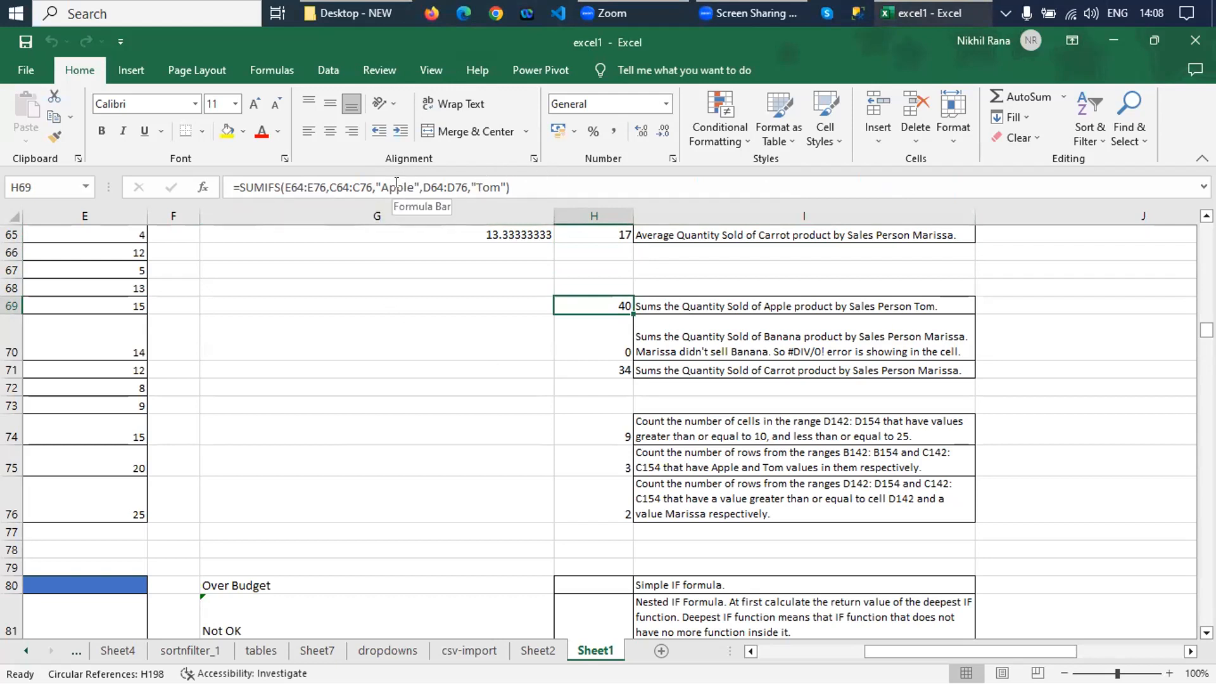
# - Examine the Banana and Carrot SUMIFS formulas in H70 and H71, and the ranges and criteria of the COUNTIFS formula in H74
pyautogui.click(616, 339)
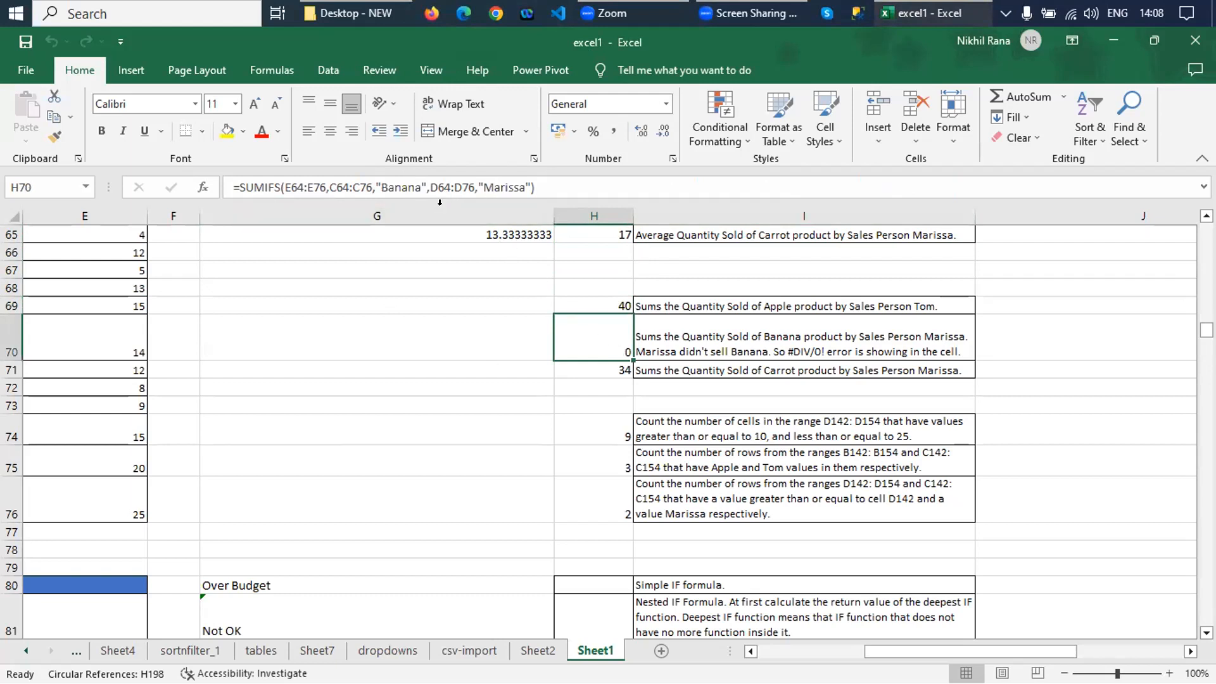
pyautogui.click(618, 368)
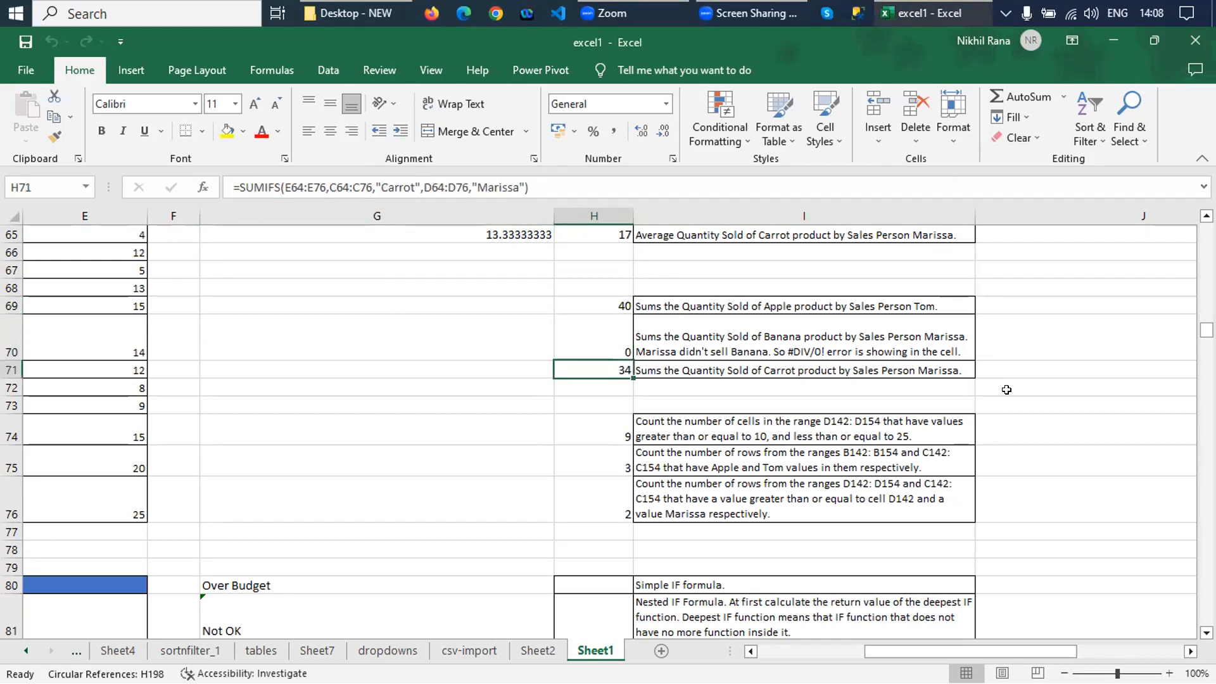
pyautogui.press('Down')
pyautogui.press('Down')
pyautogui.press('Down')
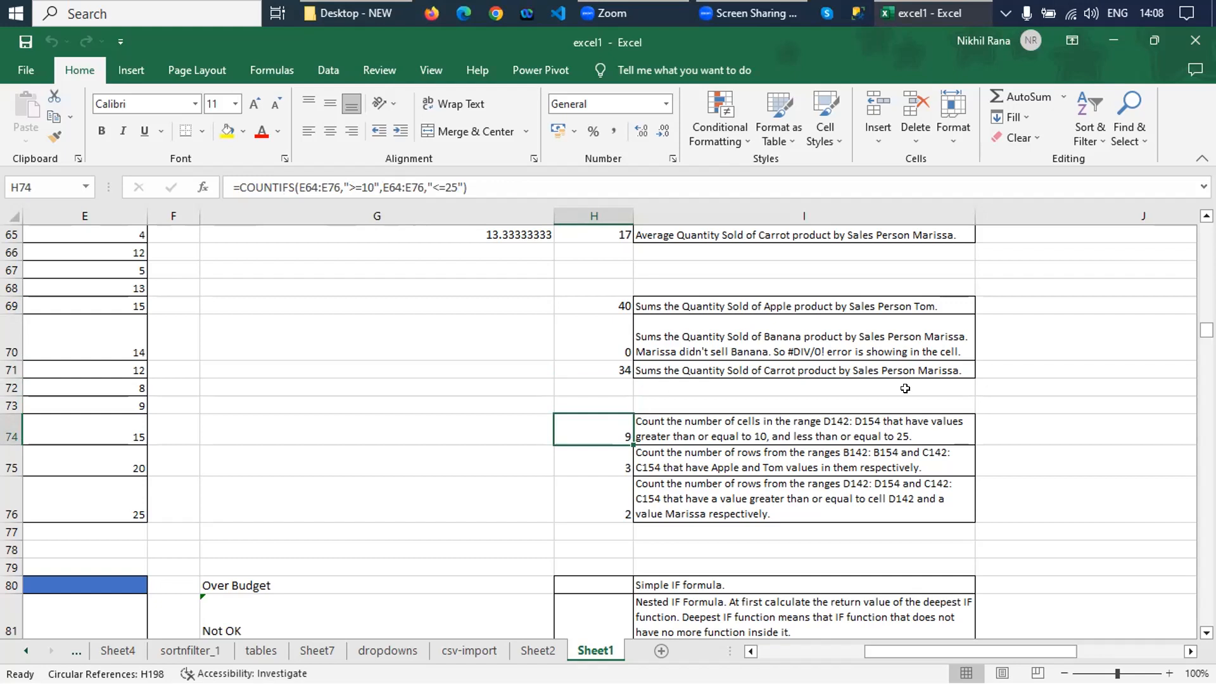
pyautogui.click(289, 186)
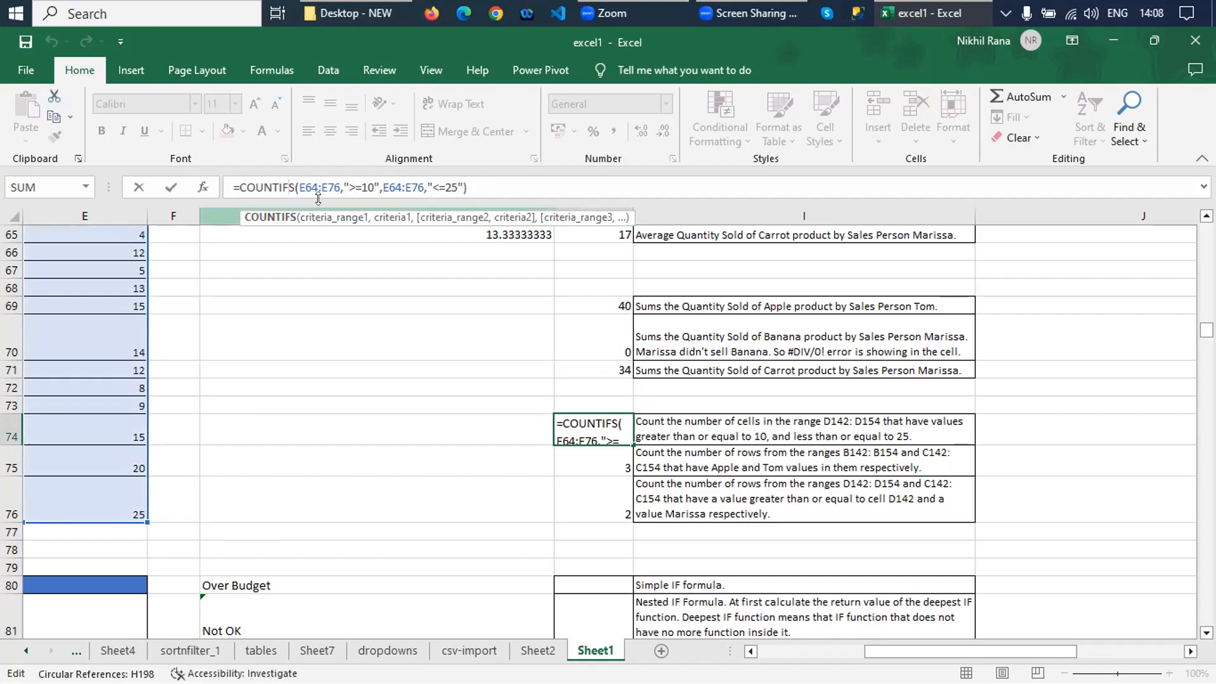
pyautogui.moveTo(342, 185); pyautogui.dragTo(451, 185)
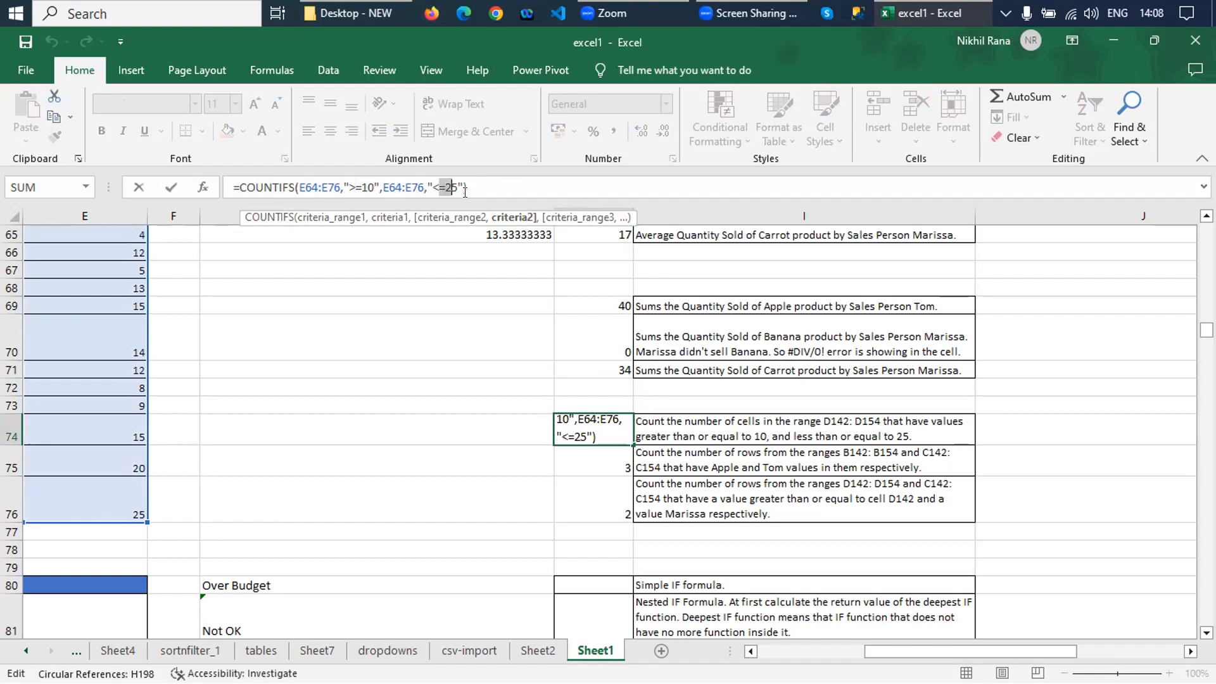
pyautogui.click(407, 184)
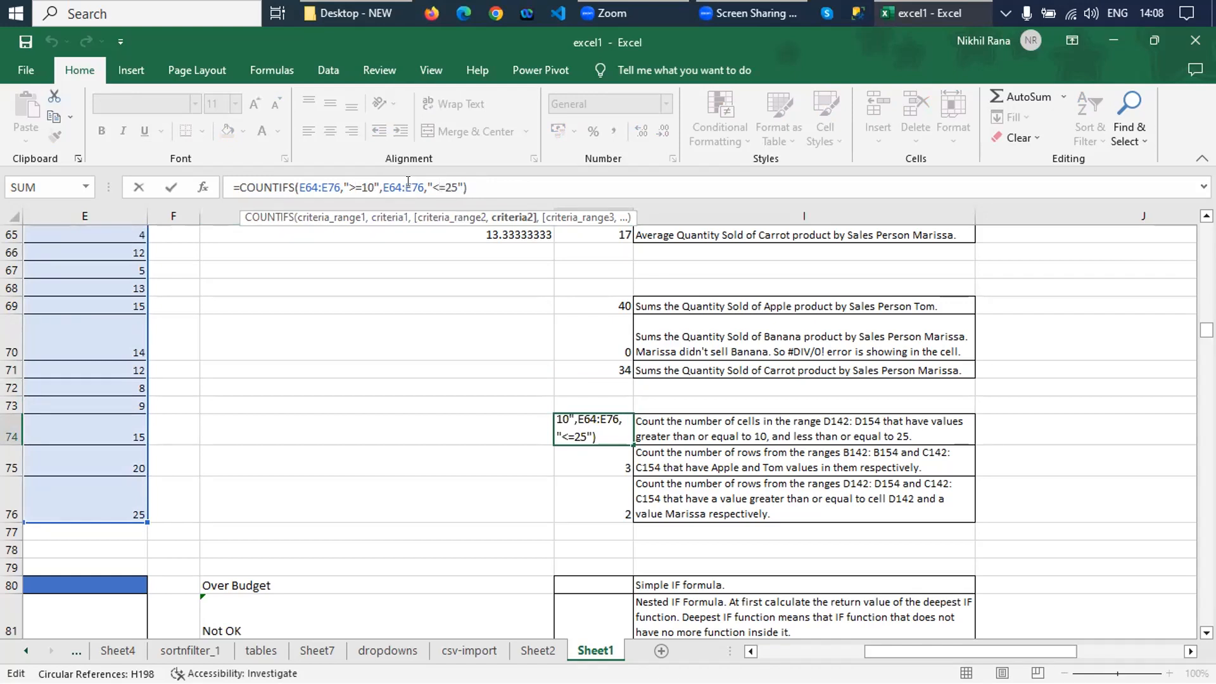
pyautogui.click(362, 334)
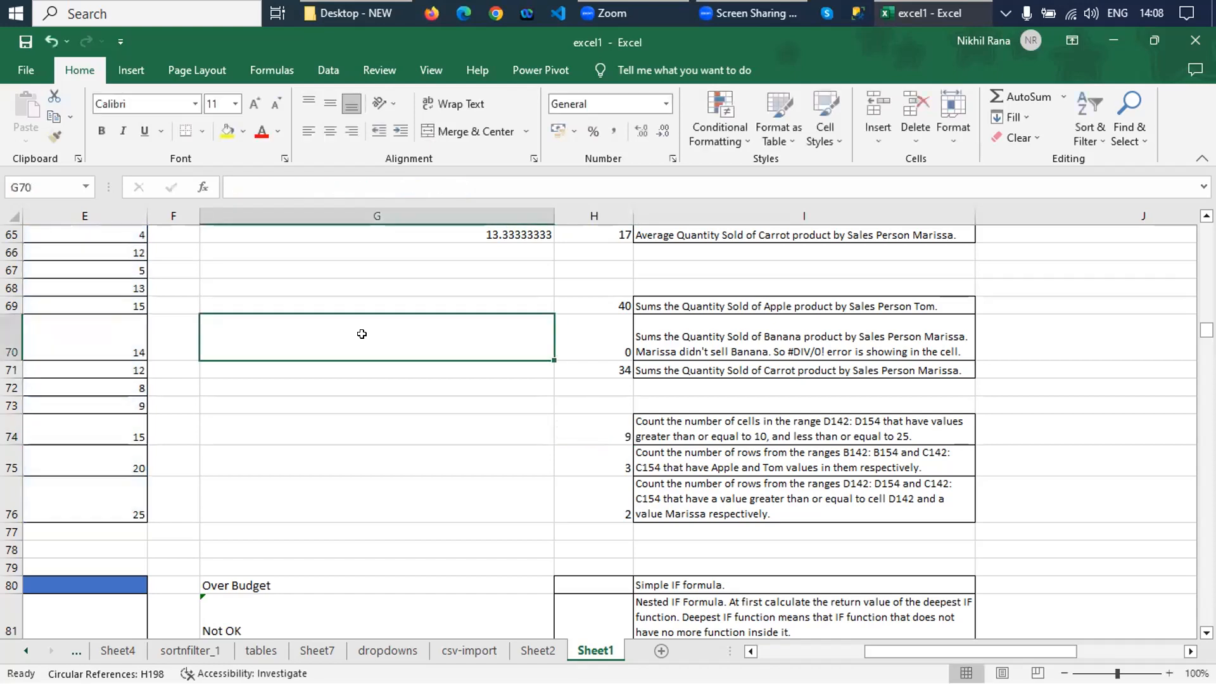
# - Review the SUMIFS formula in H70 again, and inspect the ">=10" and "<=25" criteria of the COUNTIFS formula in H74
pyautogui.click(593, 365)
pyautogui.click(622, 339)
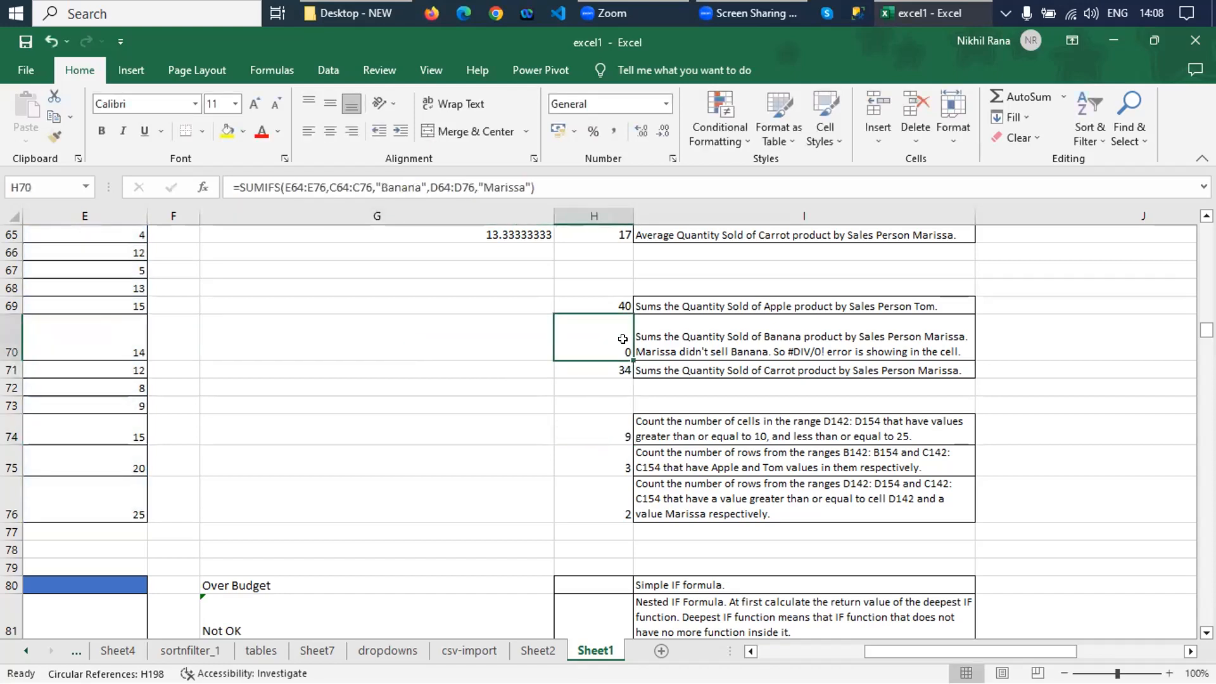
pyautogui.click(605, 434)
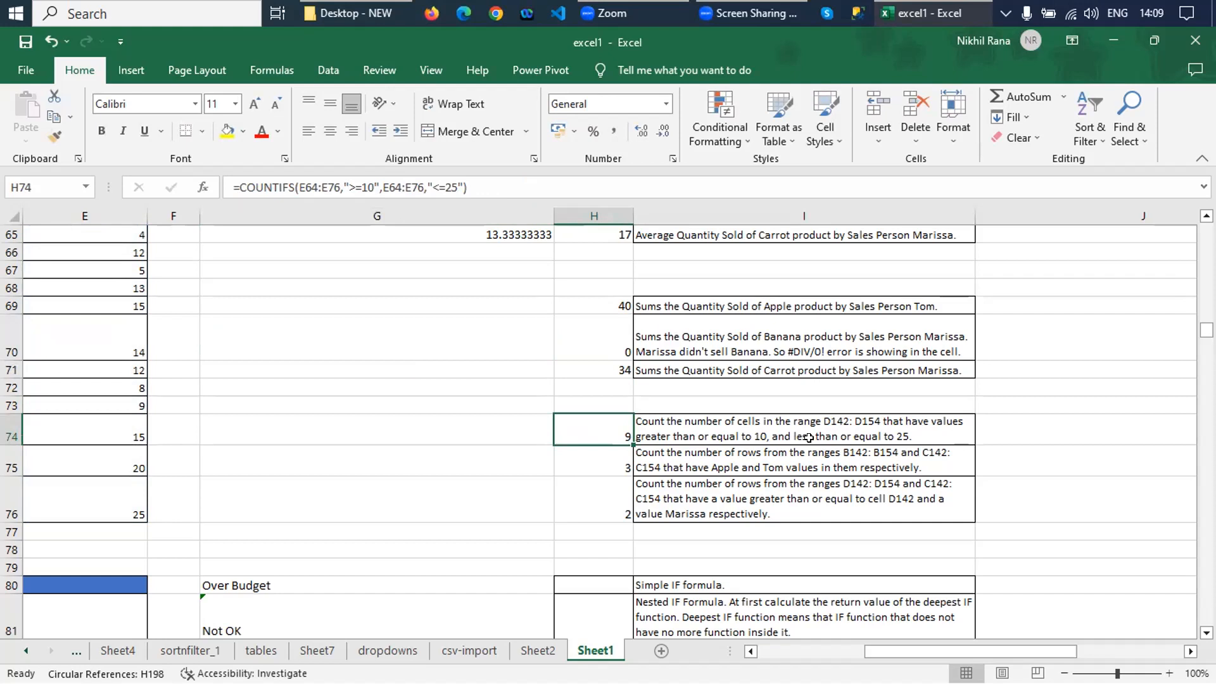
pyautogui.doubleClick(325, 187)
pyautogui.doubleClick(368, 187)
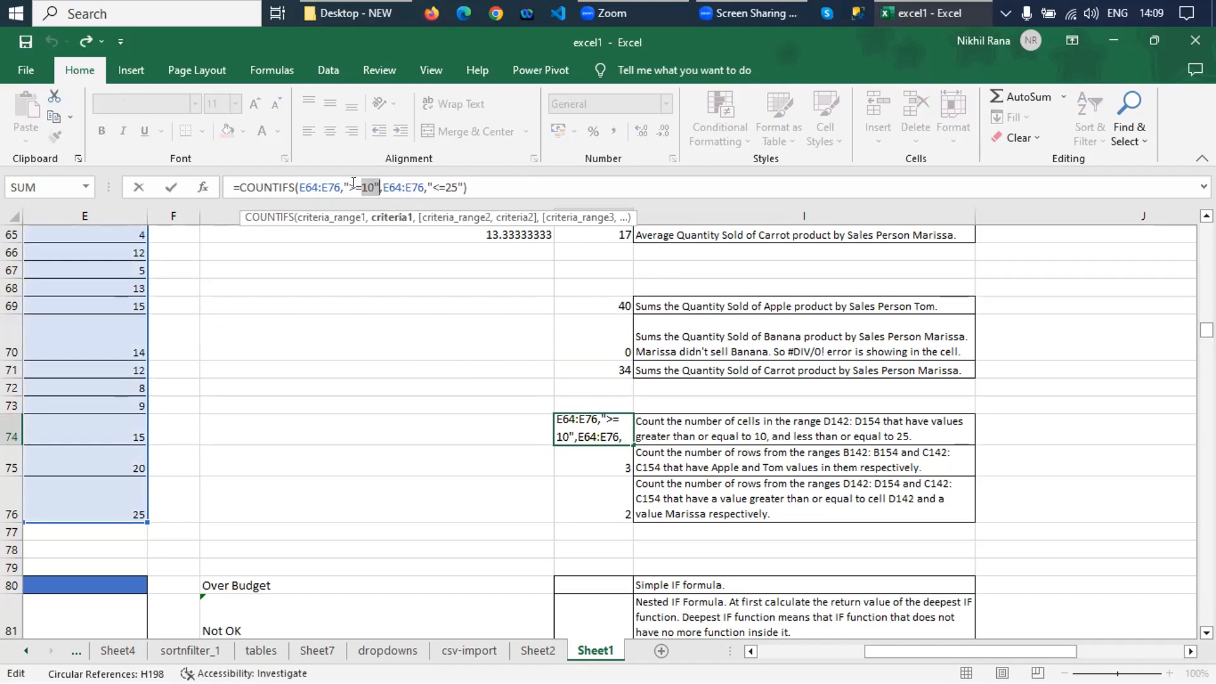
pyautogui.doubleClick(449, 186)
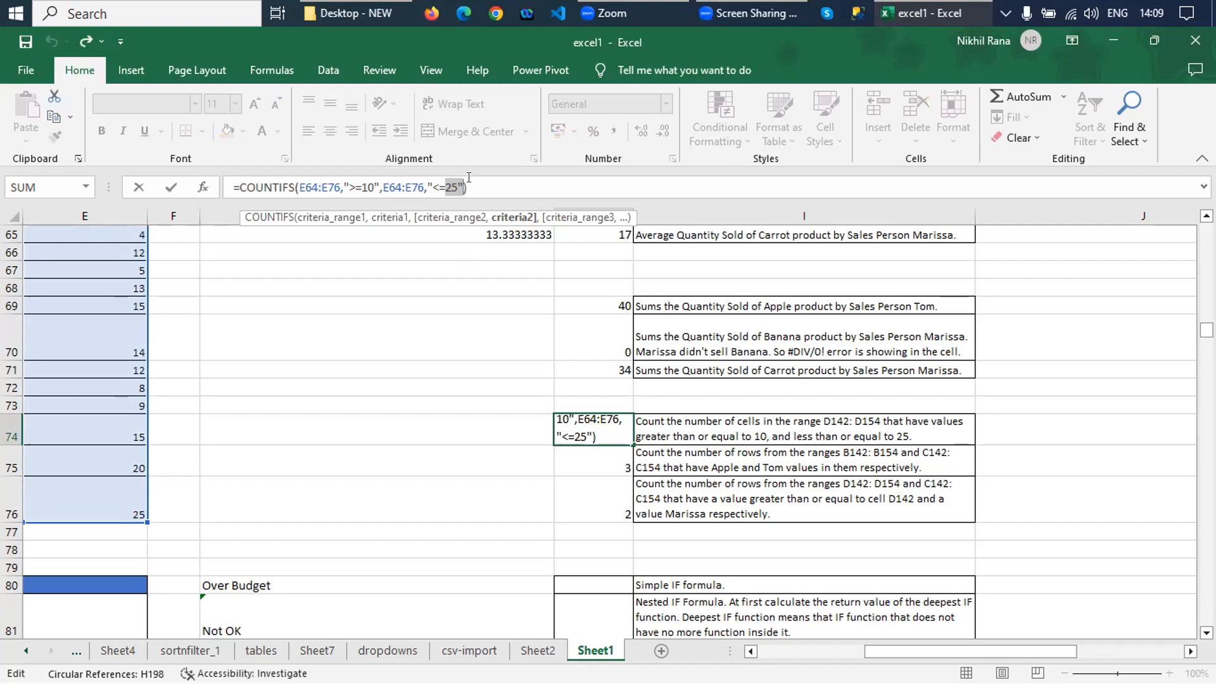
pyautogui.moveTo(467, 187); pyautogui.dragTo(225, 167)
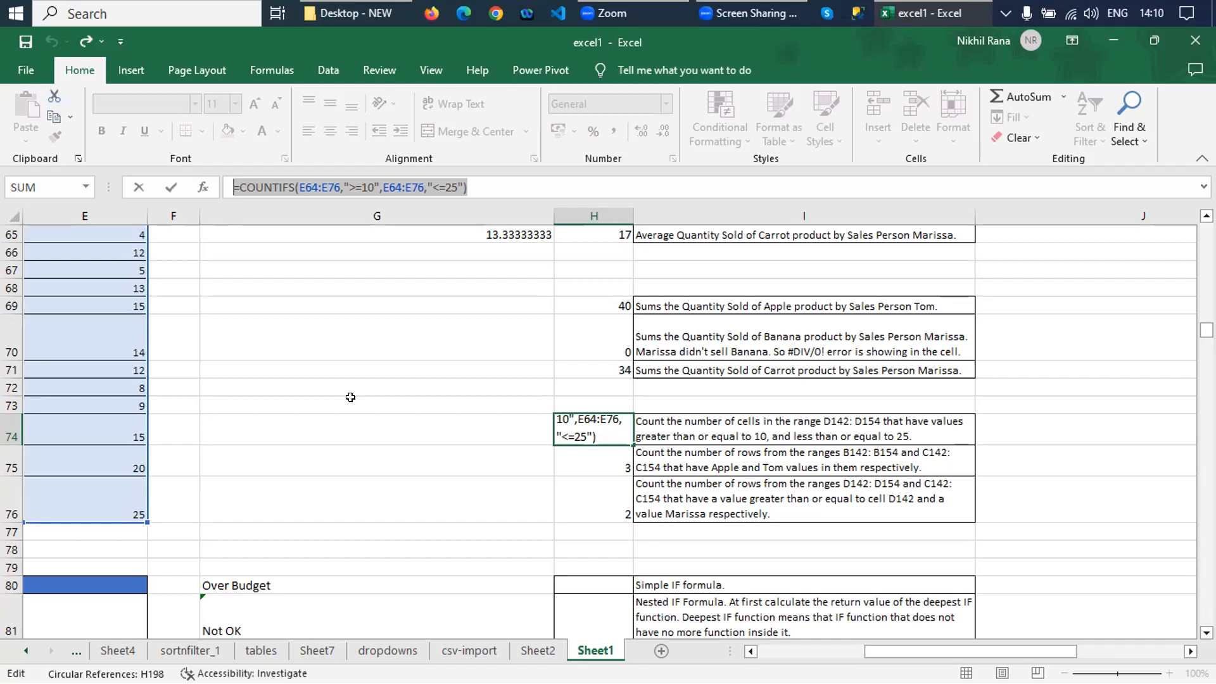
pyautogui.click(570, 182)
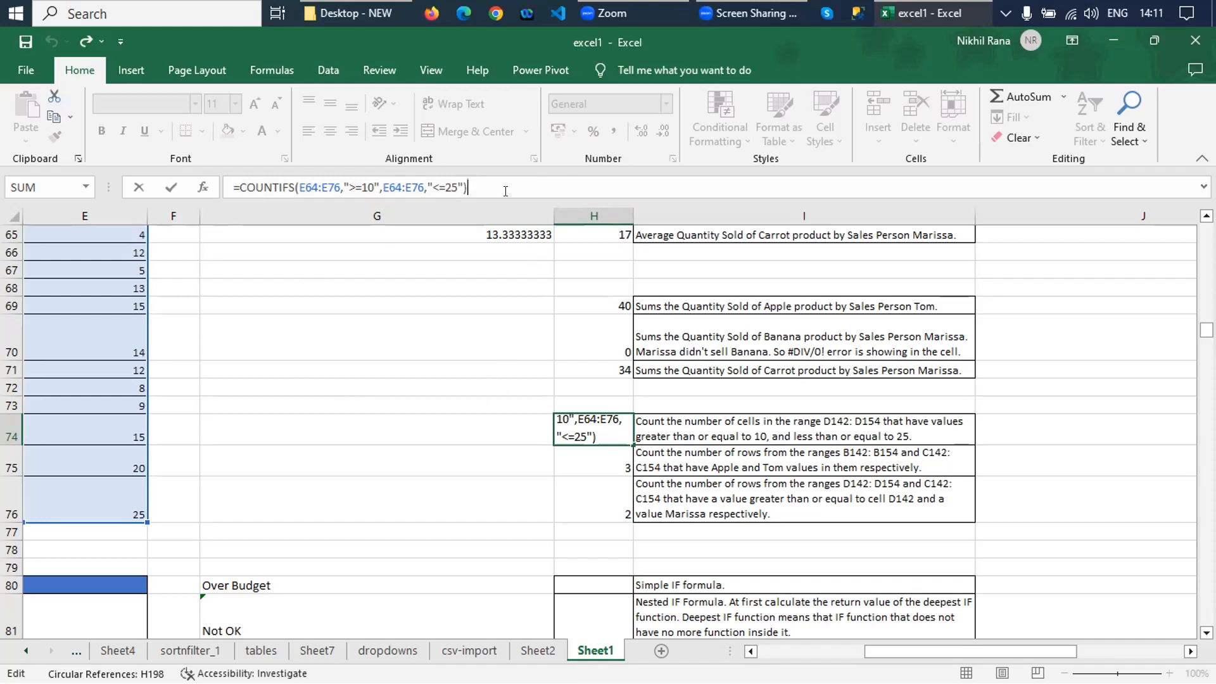
pyautogui.click(497, 461)
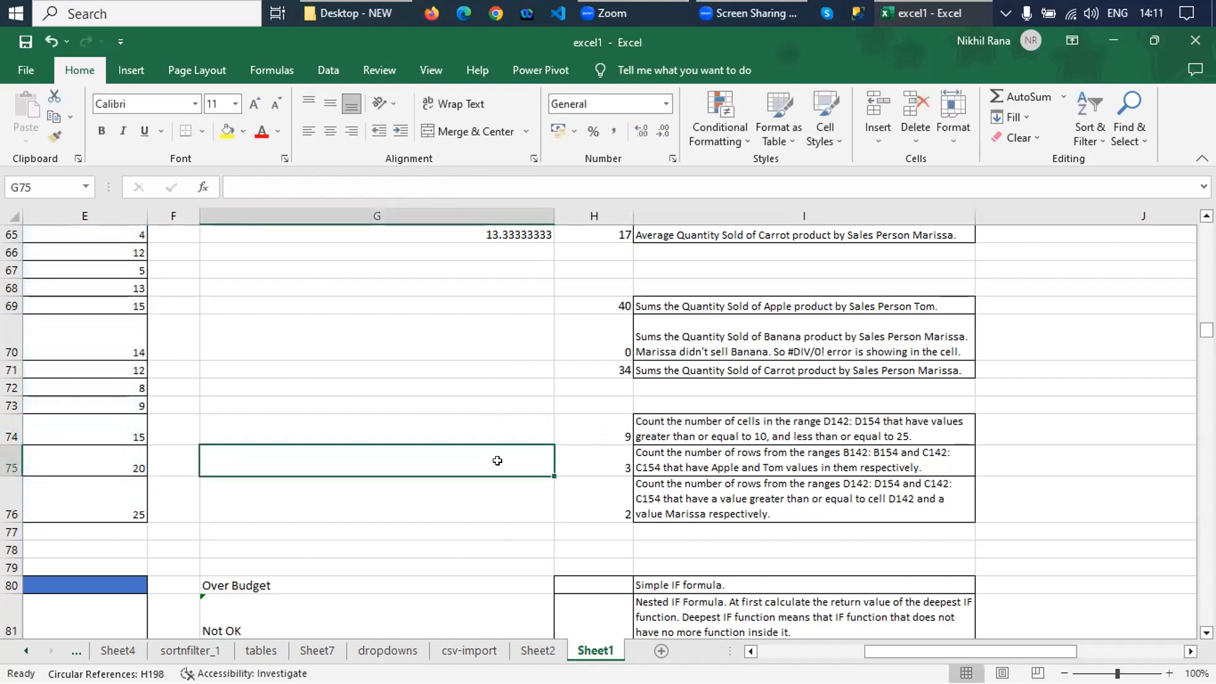
pyautogui.click(577, 436)
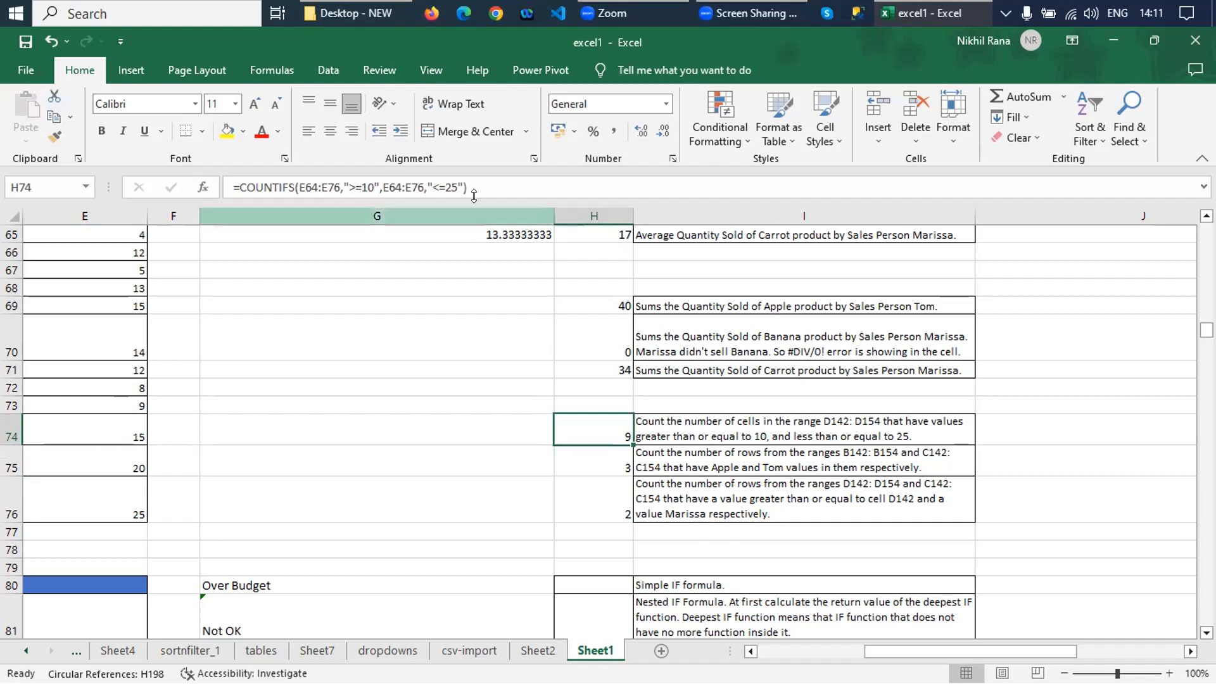
pyautogui.moveTo(470, 188); pyautogui.dragTo(230, 187)
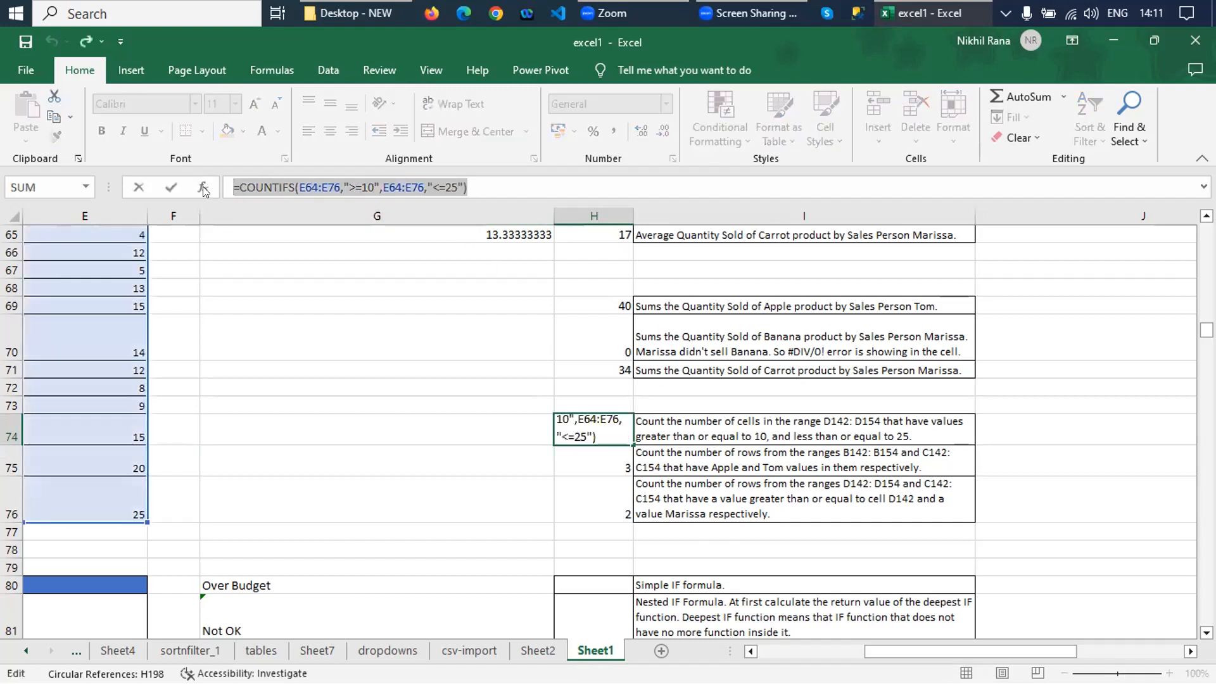
pyautogui.write('=')
pyautogui.click(578, 491)
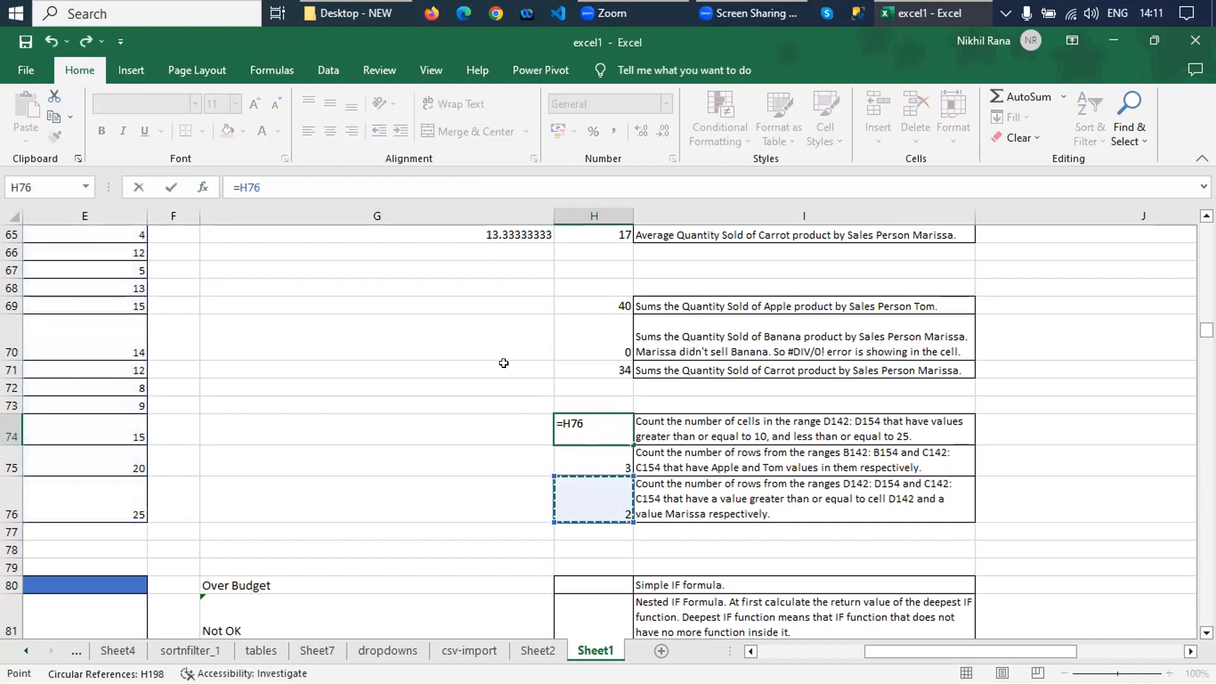
pyautogui.press('Escape')
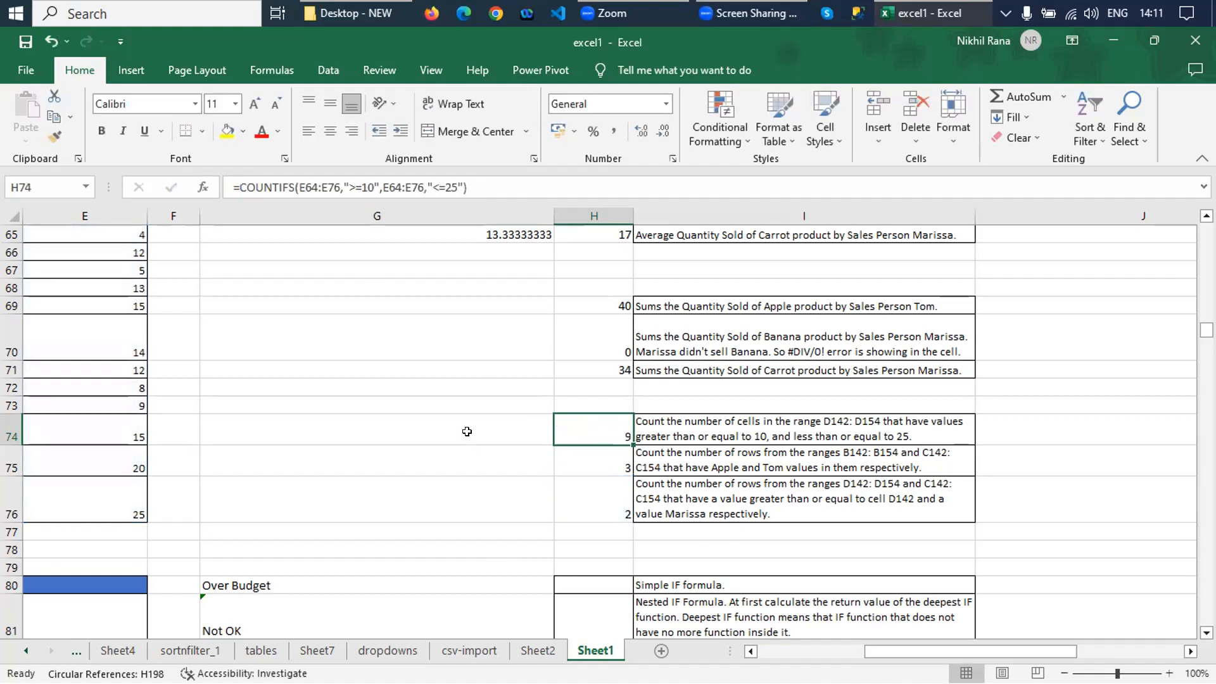
# - Start a COUNTIFS formula in the empty cell G72
pyautogui.click(462, 383)
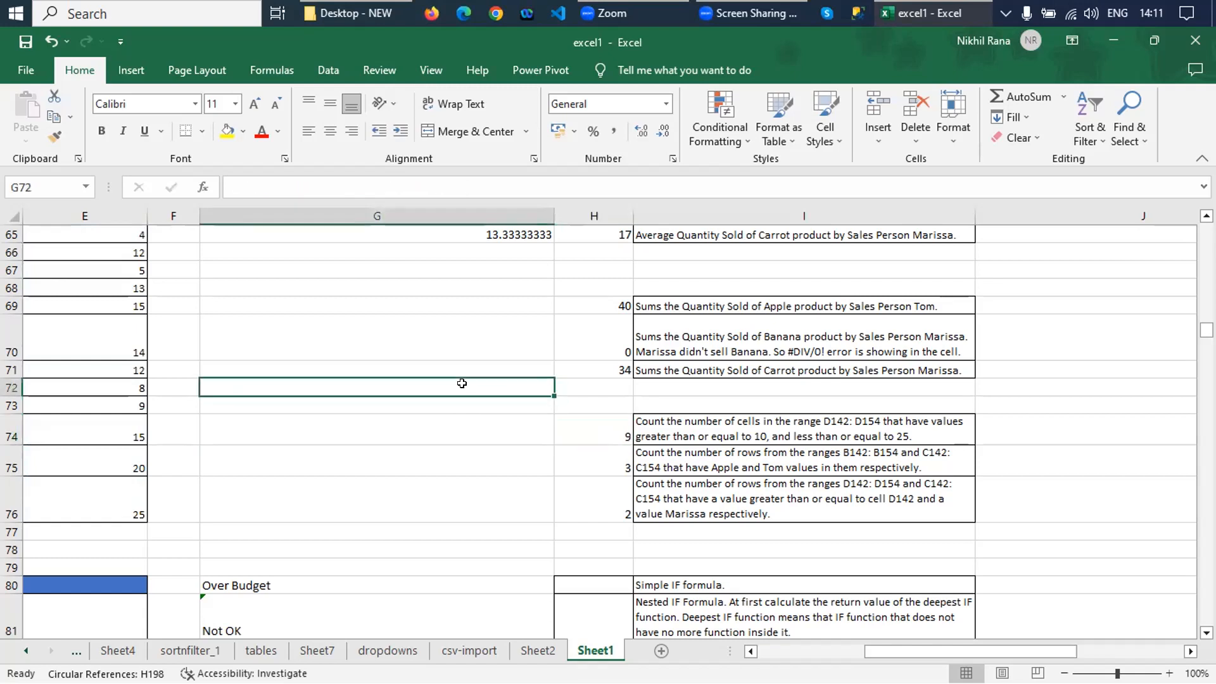
pyautogui.write('=')
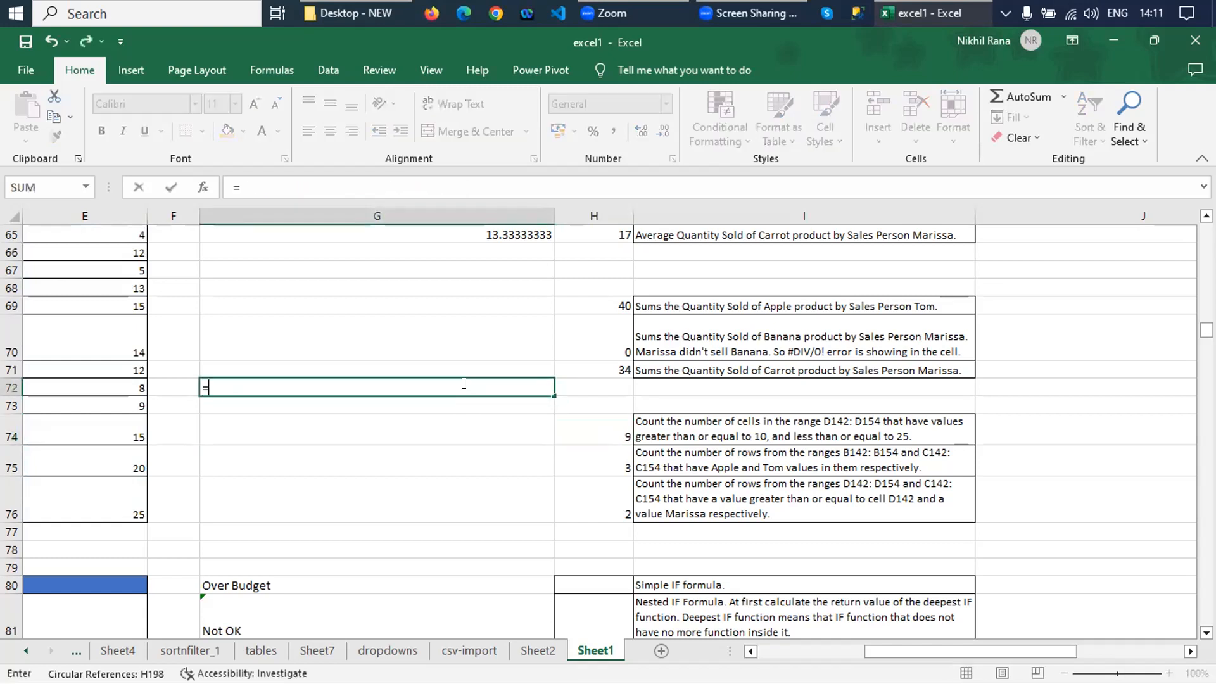
pyautogui.write('countif')
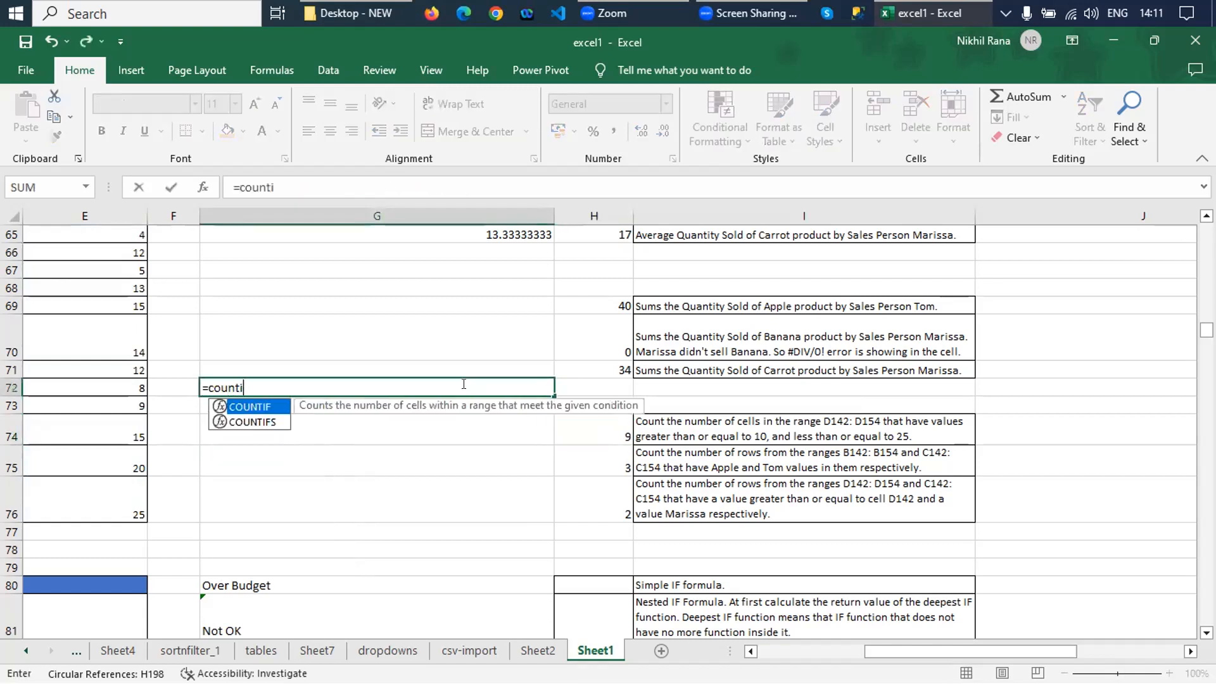
pyautogui.press('Down')
pyautogui.press('Tab')
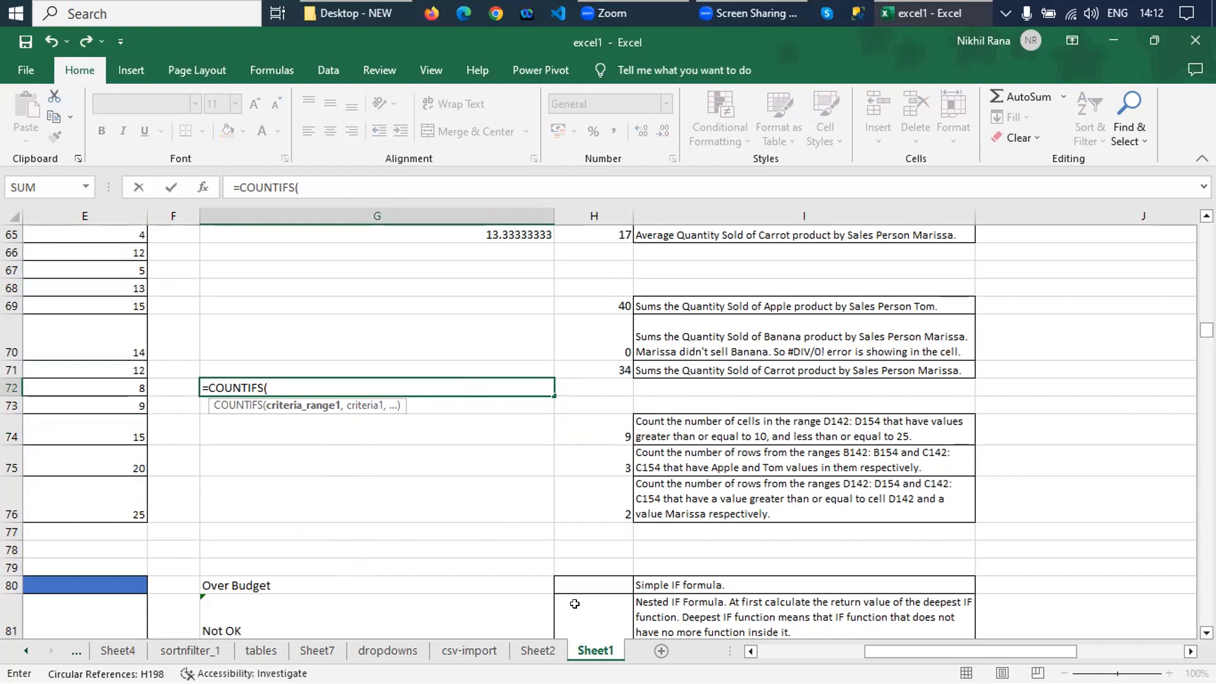
# - Add the Quantity Sold range E64:E76 with the criterion ">=10" as the first condition of the COUNTIFS formula
pyautogui.click(1015, 266)
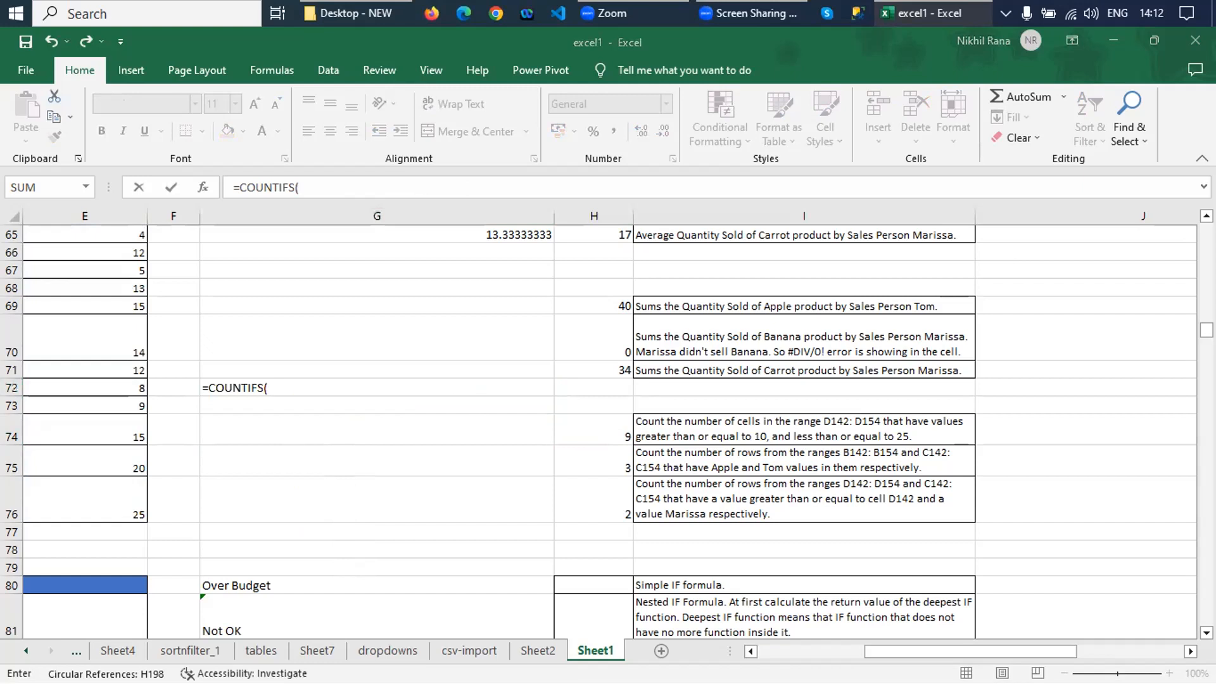
pyautogui.moveTo(871, 648); pyautogui.dragTo(763, 647)
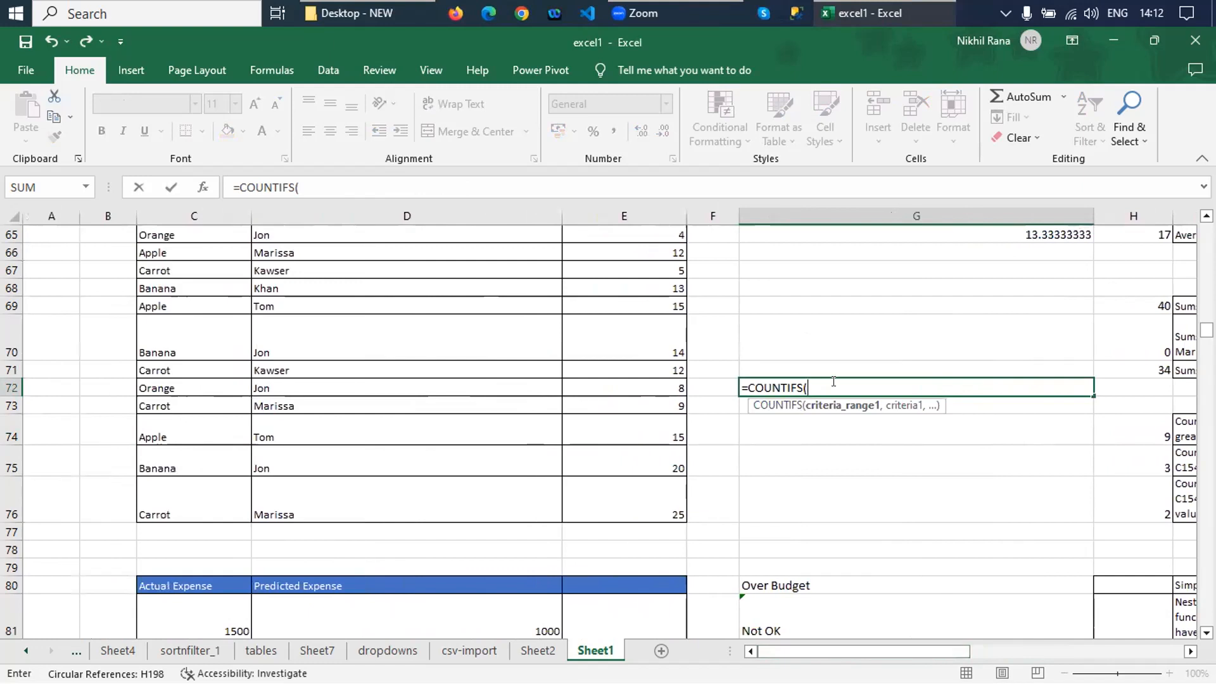
pyautogui.scroll(1, 378, 454)
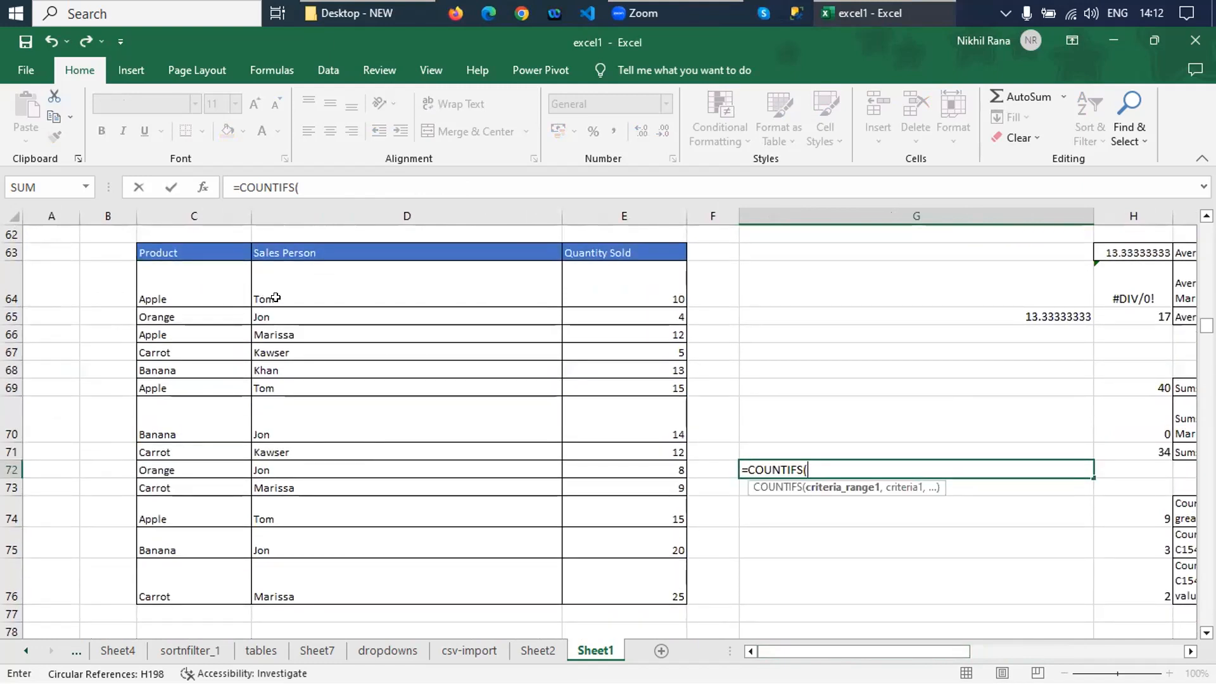
pyautogui.moveTo(618, 274); pyautogui.dragTo(619, 582)
pyautogui.write(',')
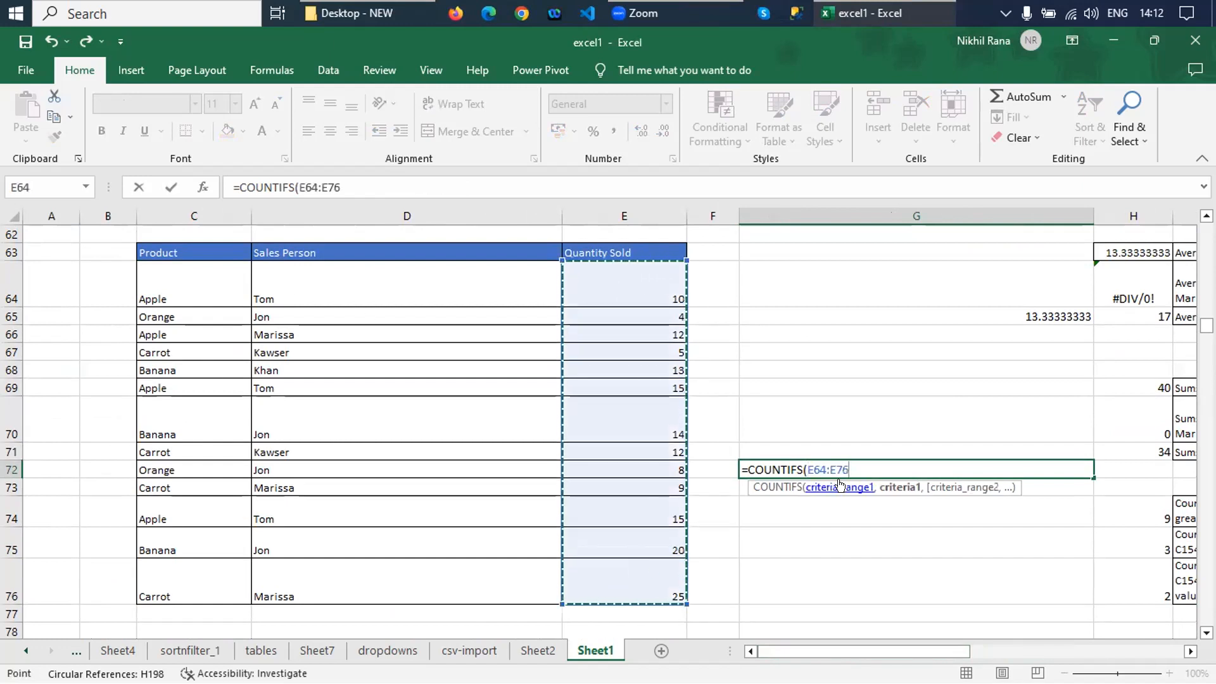
pyautogui.write('">=')
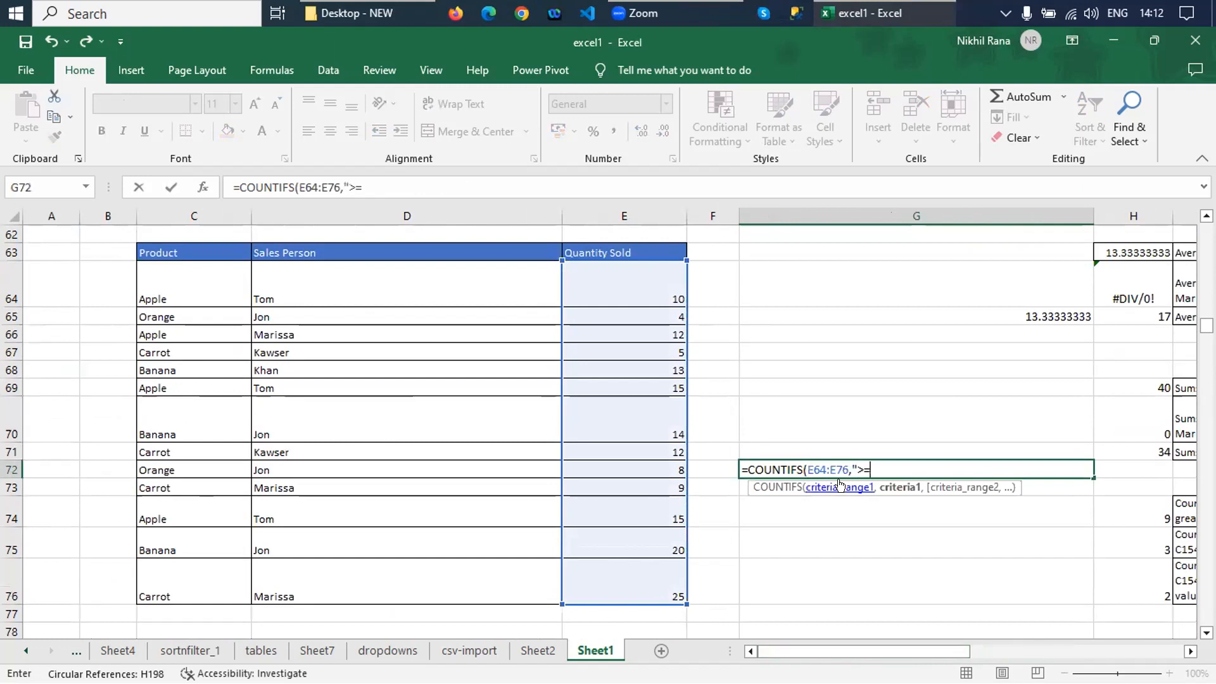
pyautogui.write('10",')
# - Add E64:E76 with the criterion ",<=25" as the second COUNTIFS condition and enter the formula in G72
pyautogui.moveTo(638, 277); pyautogui.dragTo(682, 596)
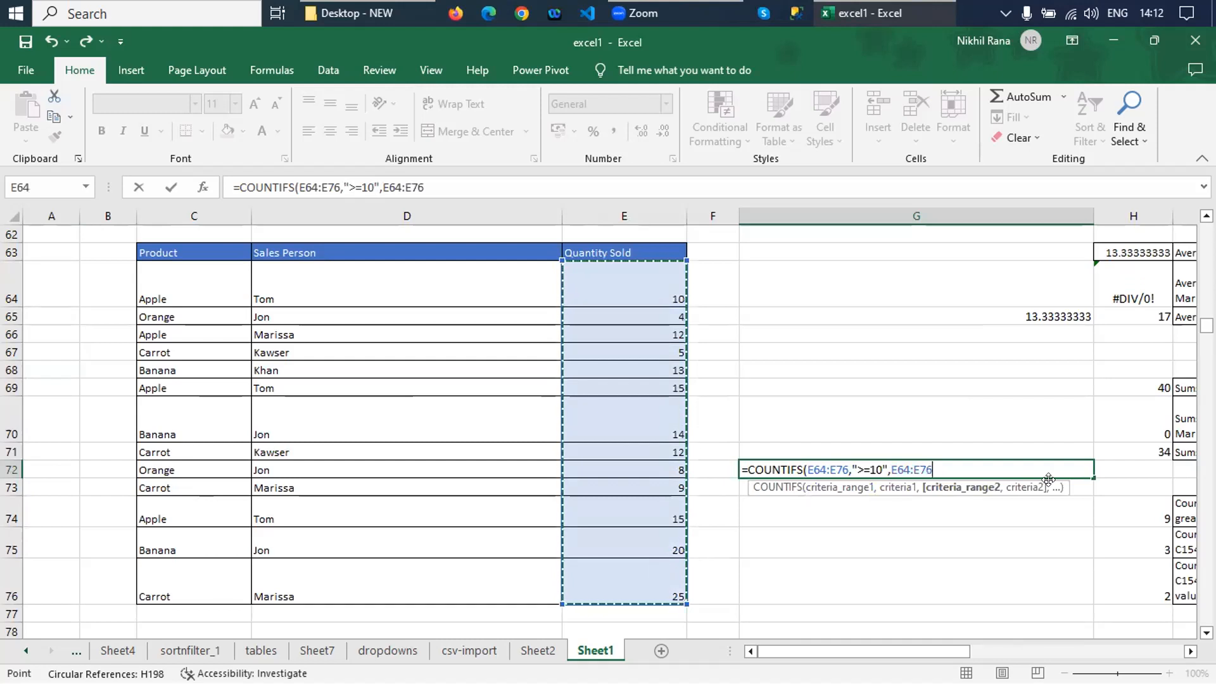
pyautogui.write(',')
pyautogui.write('",')
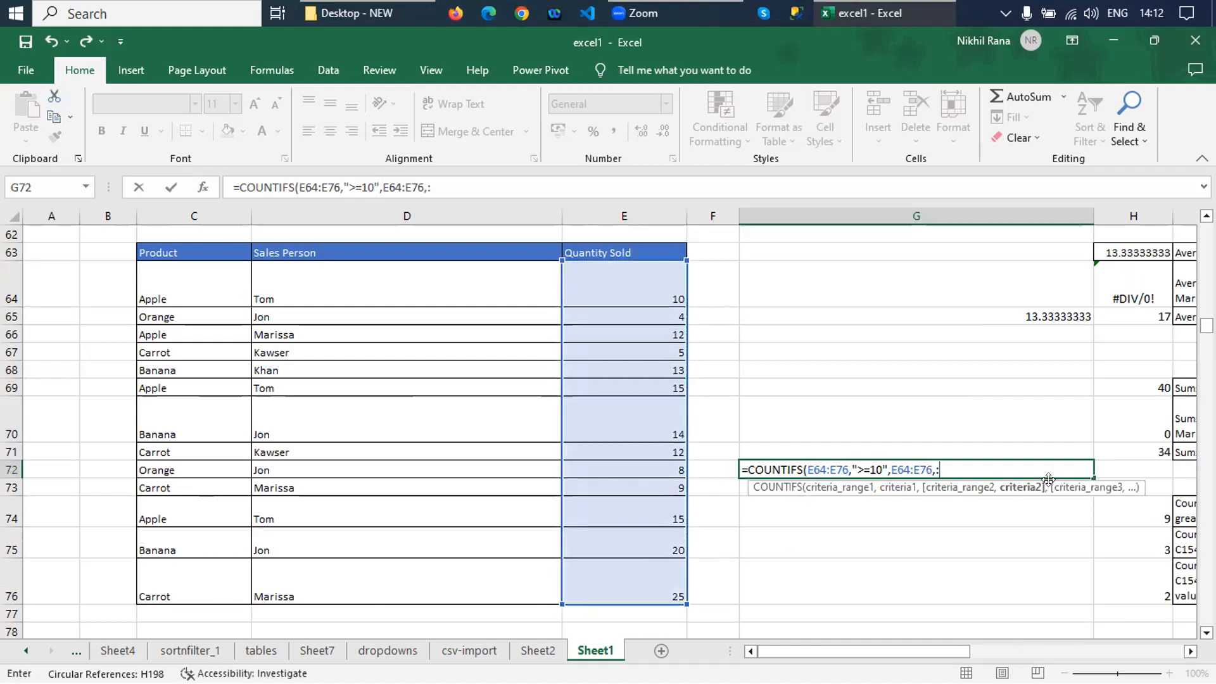
pyautogui.write('<=25")')
pyautogui.press('Return')
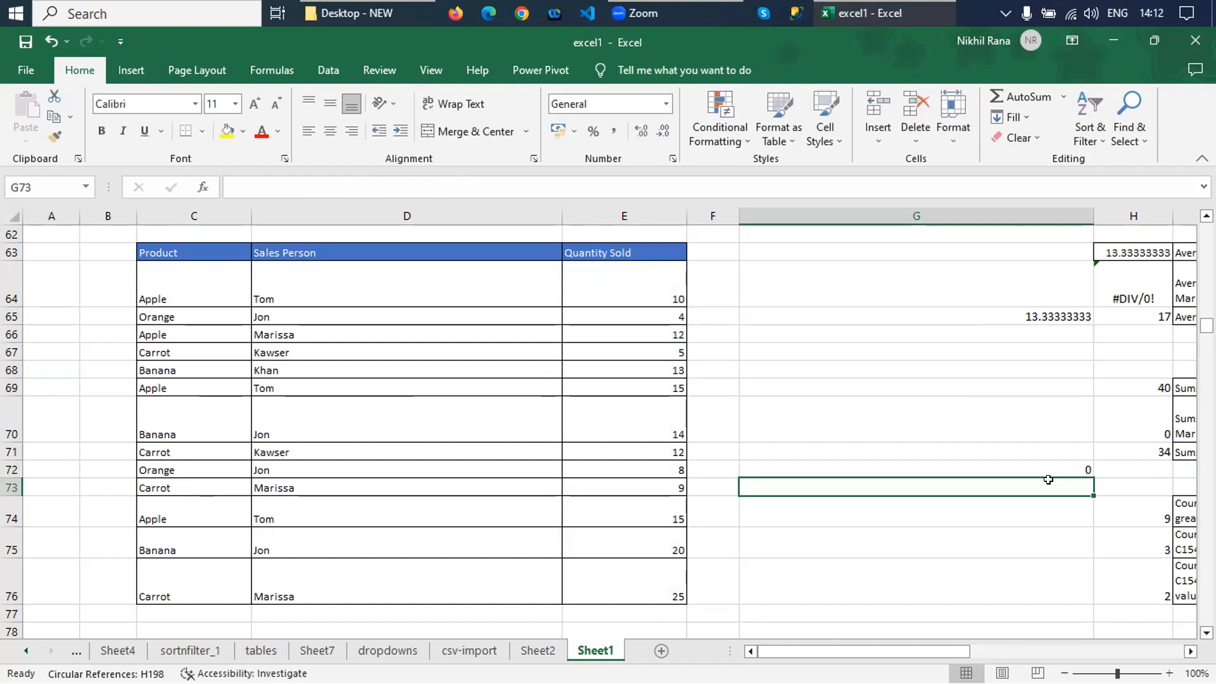
# - Remove the stray comma from the second criterion in G72 so that it reads "<=25"
pyautogui.click(1044, 462)
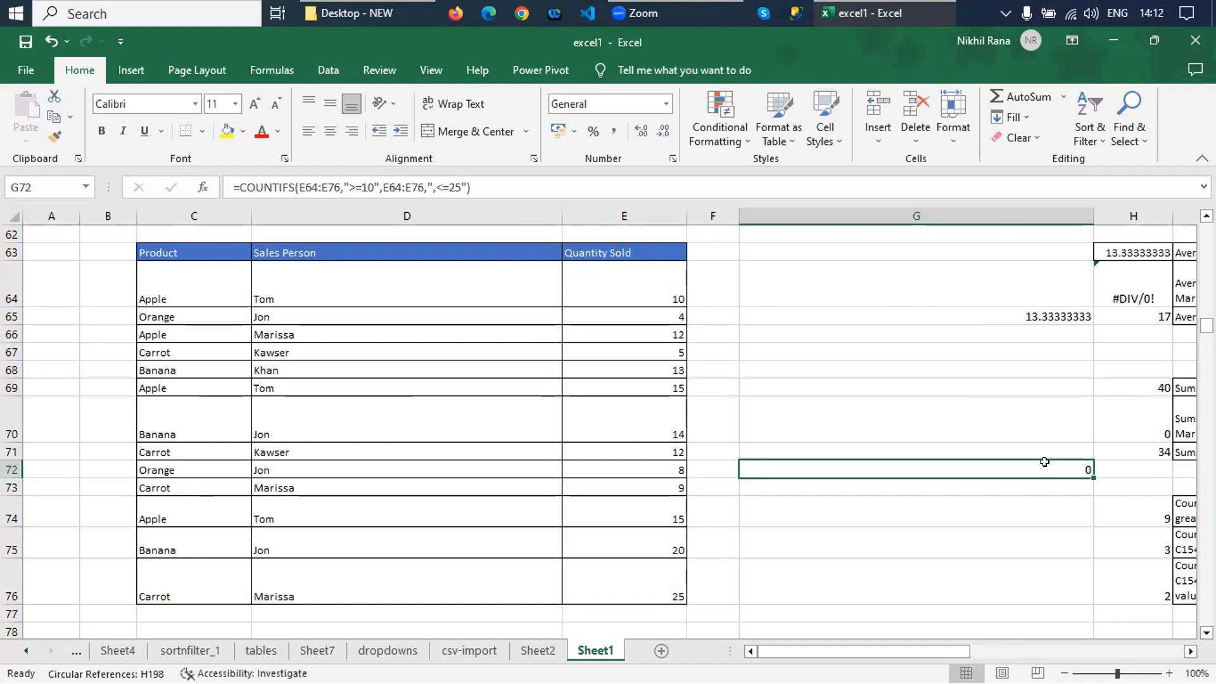
pyautogui.click(436, 187)
pyautogui.press('BackSpace')
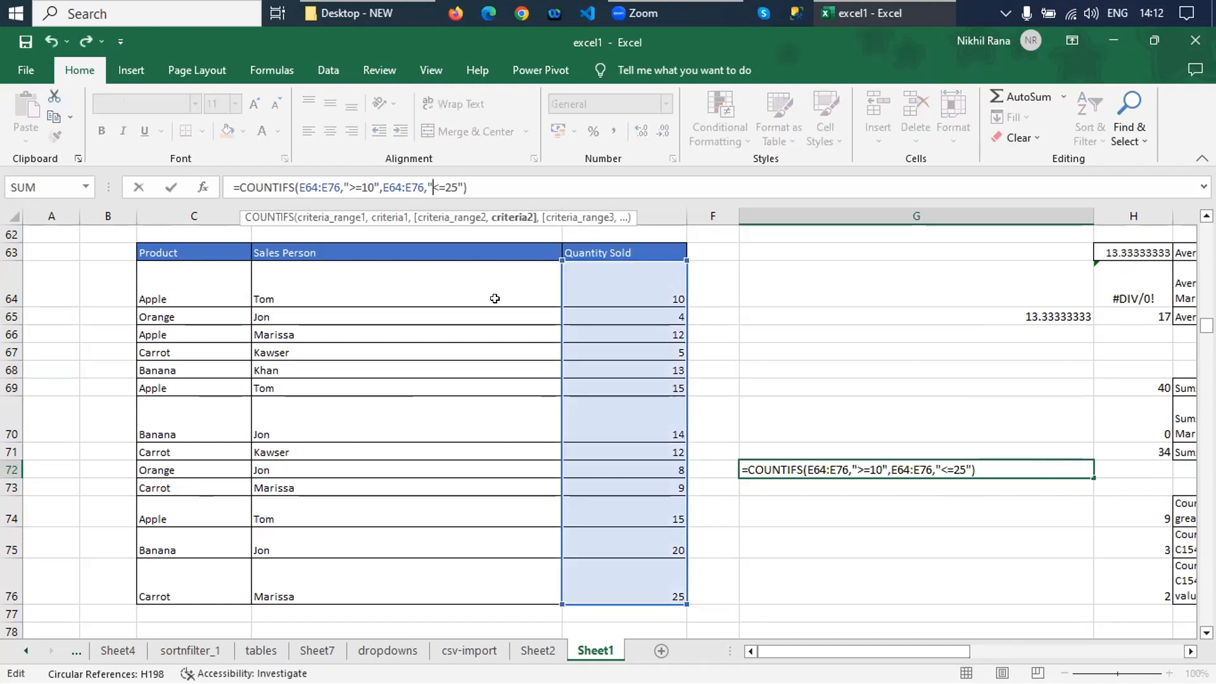
pyautogui.press('Return')
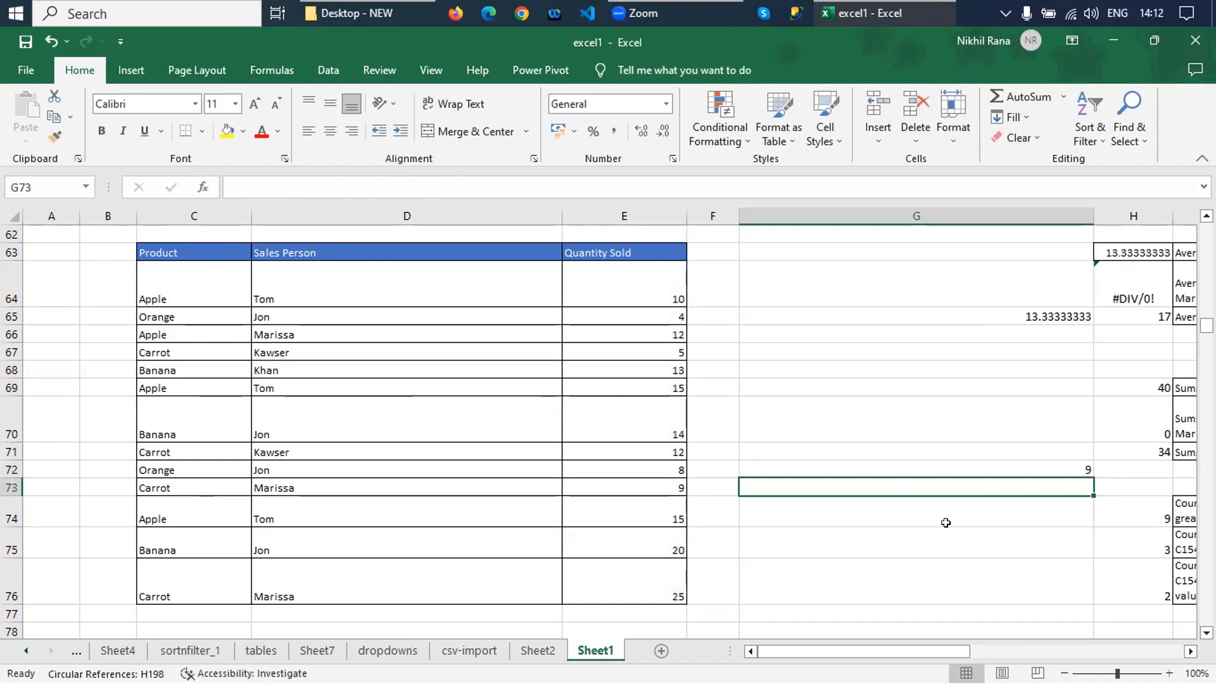
# - Compare the COUNTIFS formula in G72 with the reference formula and its description in row 74
pyautogui.click(1018, 467)
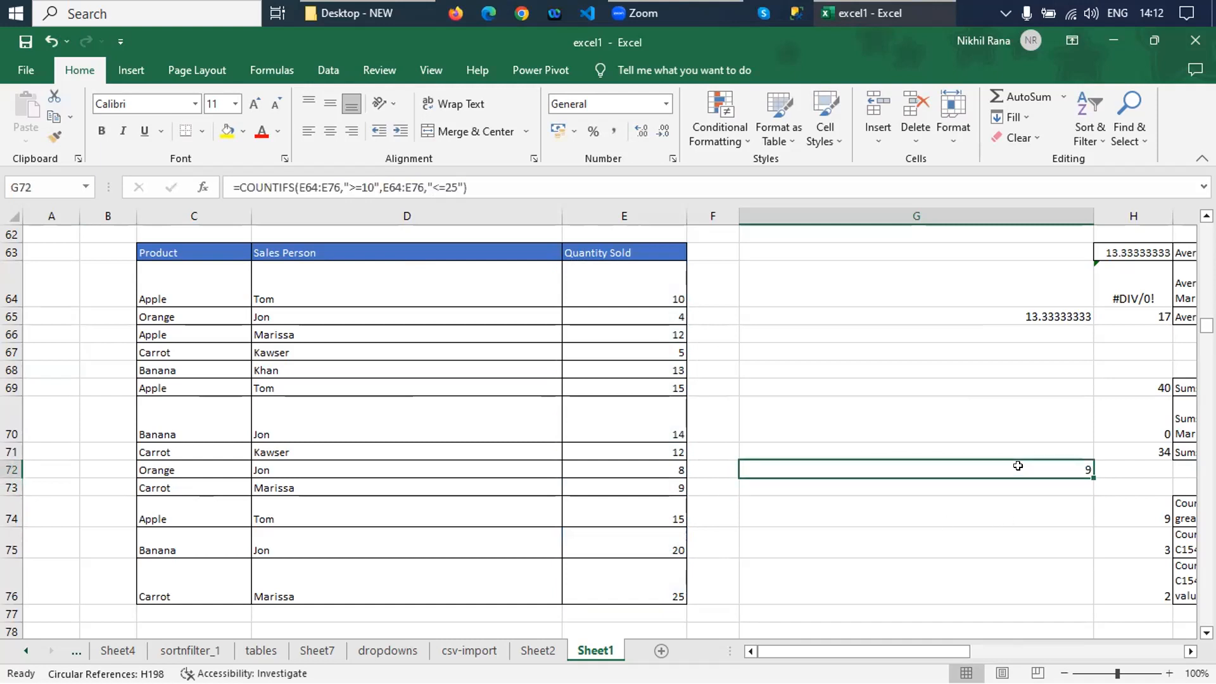
pyautogui.press('Right')
pyautogui.press('Right')
pyautogui.press('Left')
pyautogui.press('Up')
pyautogui.press('Up')
pyautogui.press('Down')
pyautogui.press('Down')
pyautogui.press('Down')
pyautogui.press('Down')
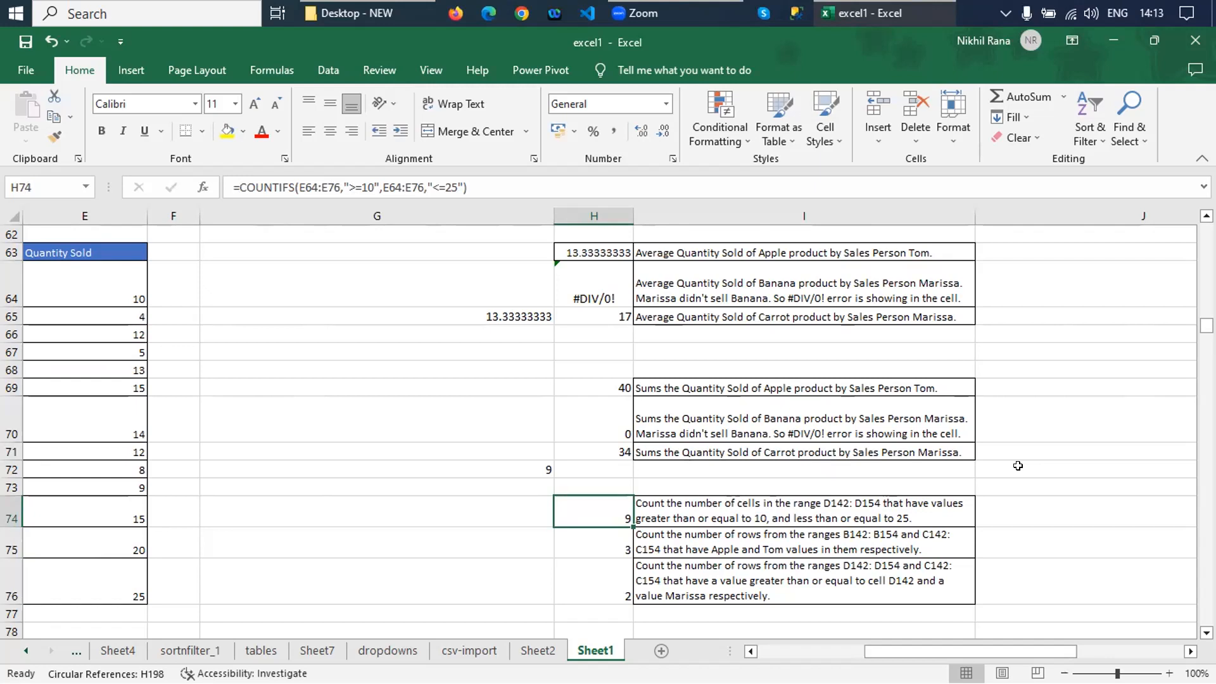
# - Review the COUNTIFS formulas in H75 and H76 and copy the full formula text of H75
pyautogui.click(591, 549)
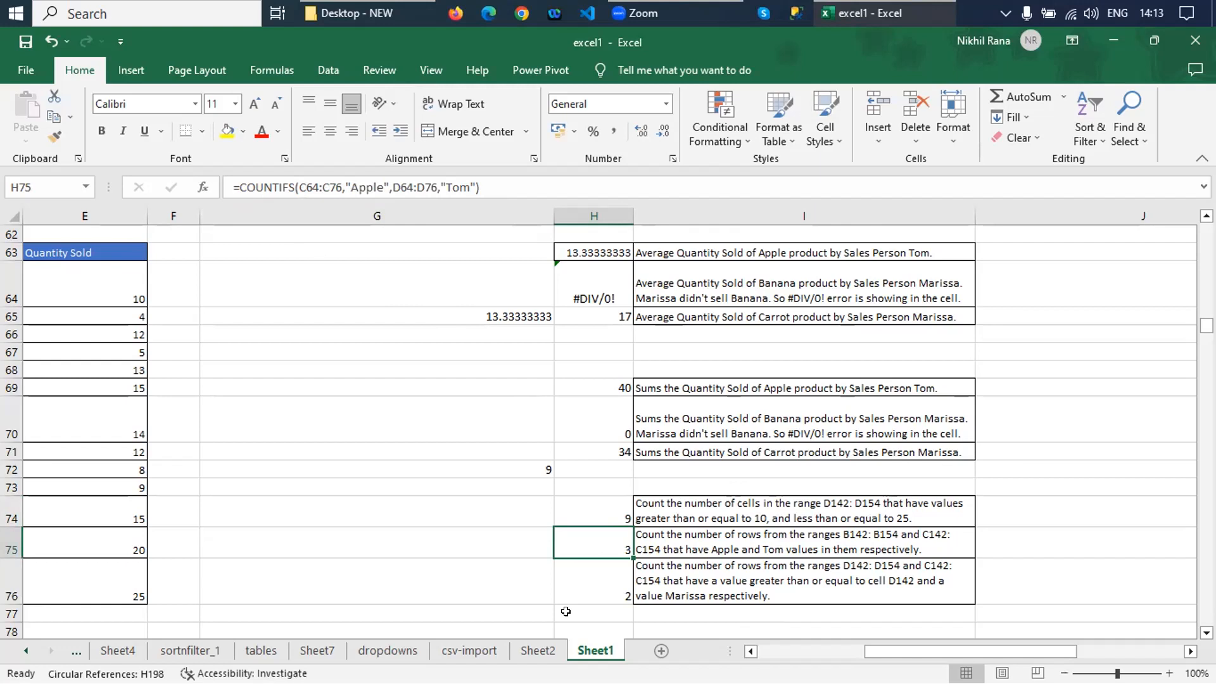
pyautogui.click(586, 593)
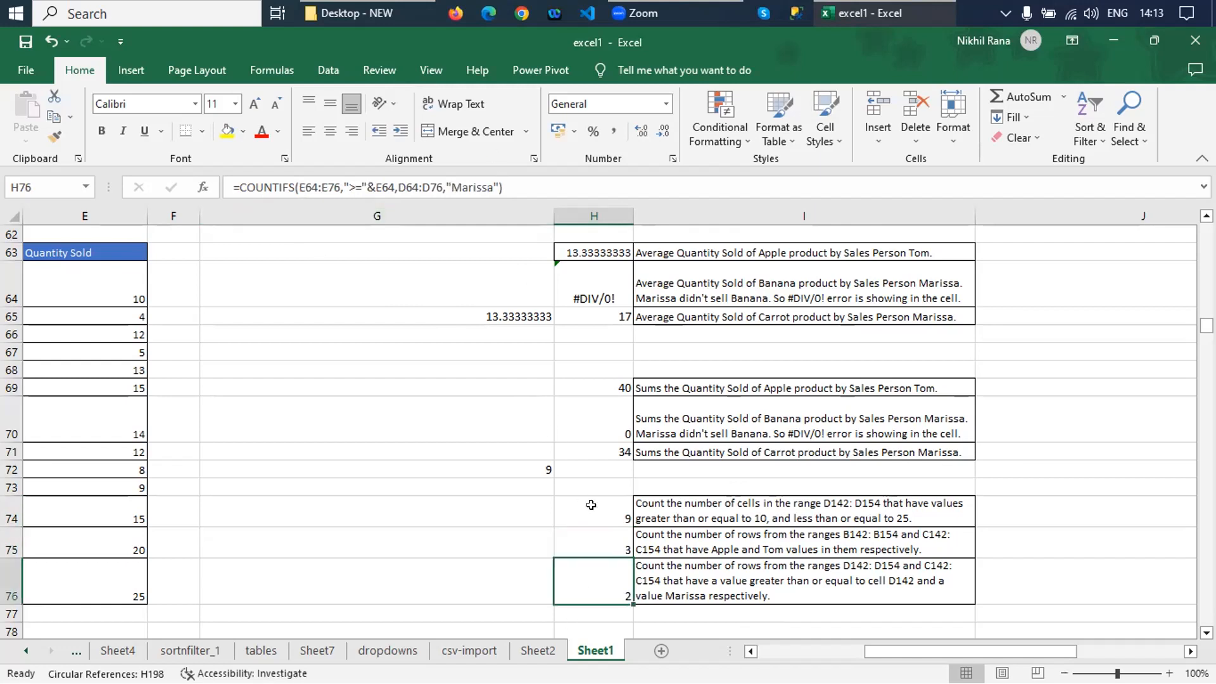
pyautogui.click(592, 538)
pyautogui.click(480, 187)
pyautogui.moveTo(480, 187); pyautogui.dragTo(233, 187)
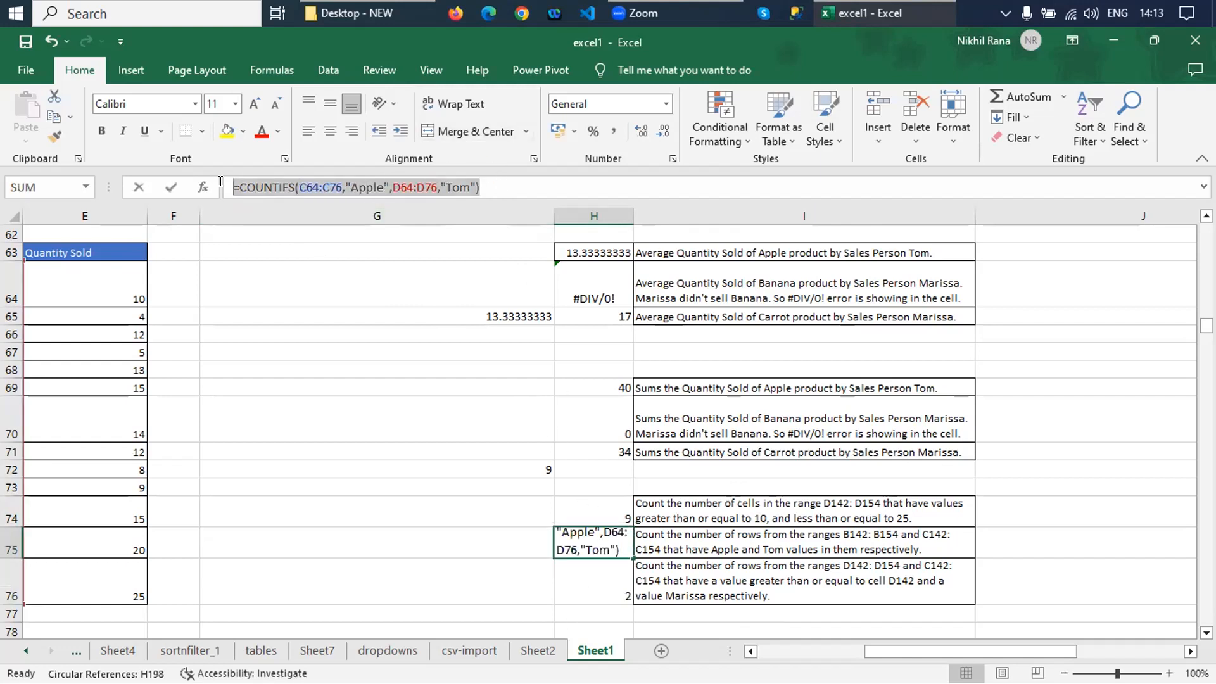
pyautogui.rightClick(265, 188)
pyautogui.click(304, 219)
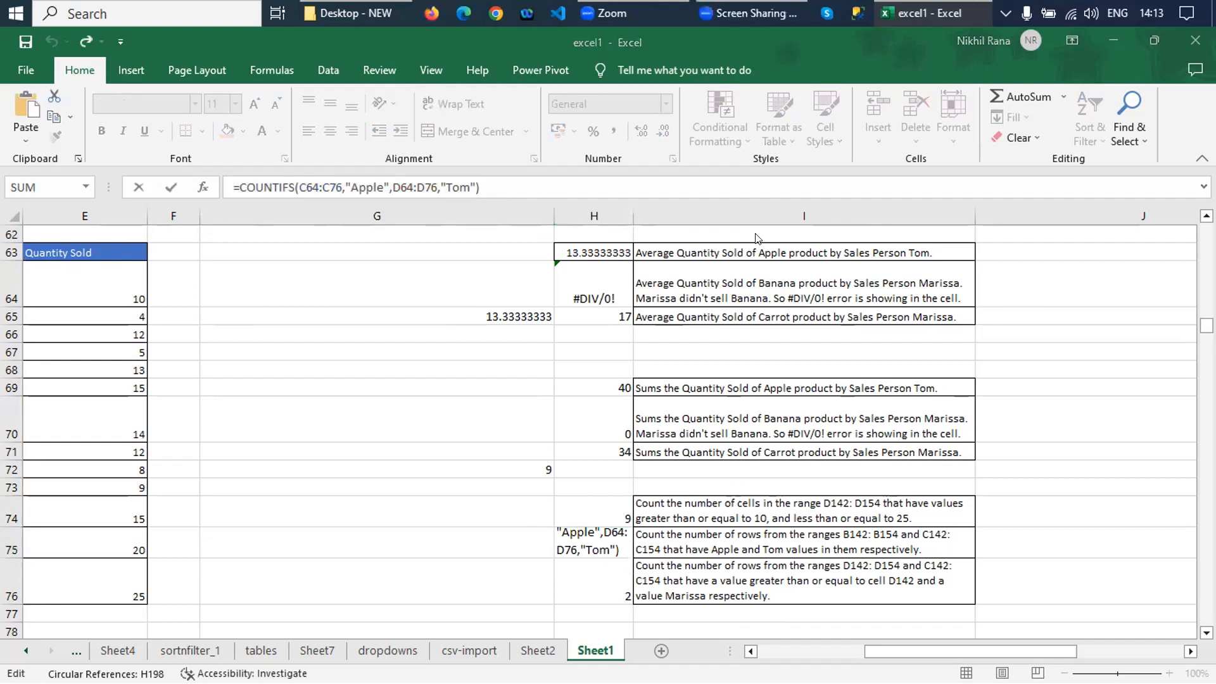
pyautogui.hotkey('ctrl', 'a')
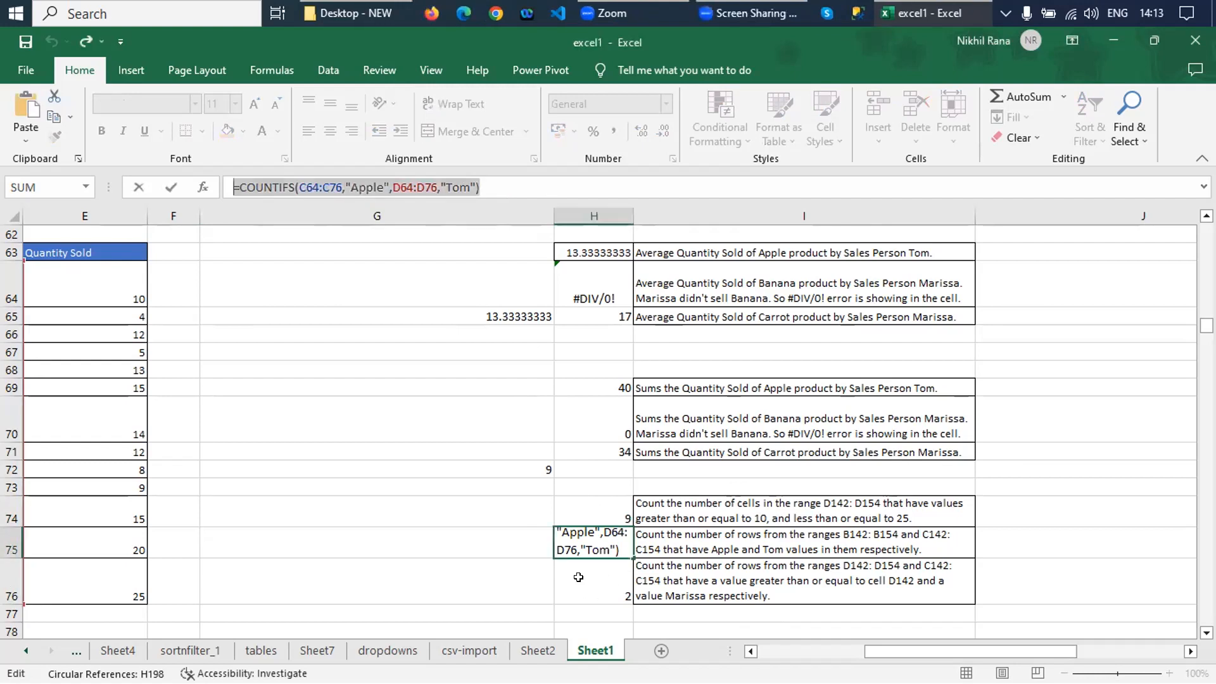
pyautogui.write('=')
pyautogui.click(578, 577)
pyautogui.click(421, 502)
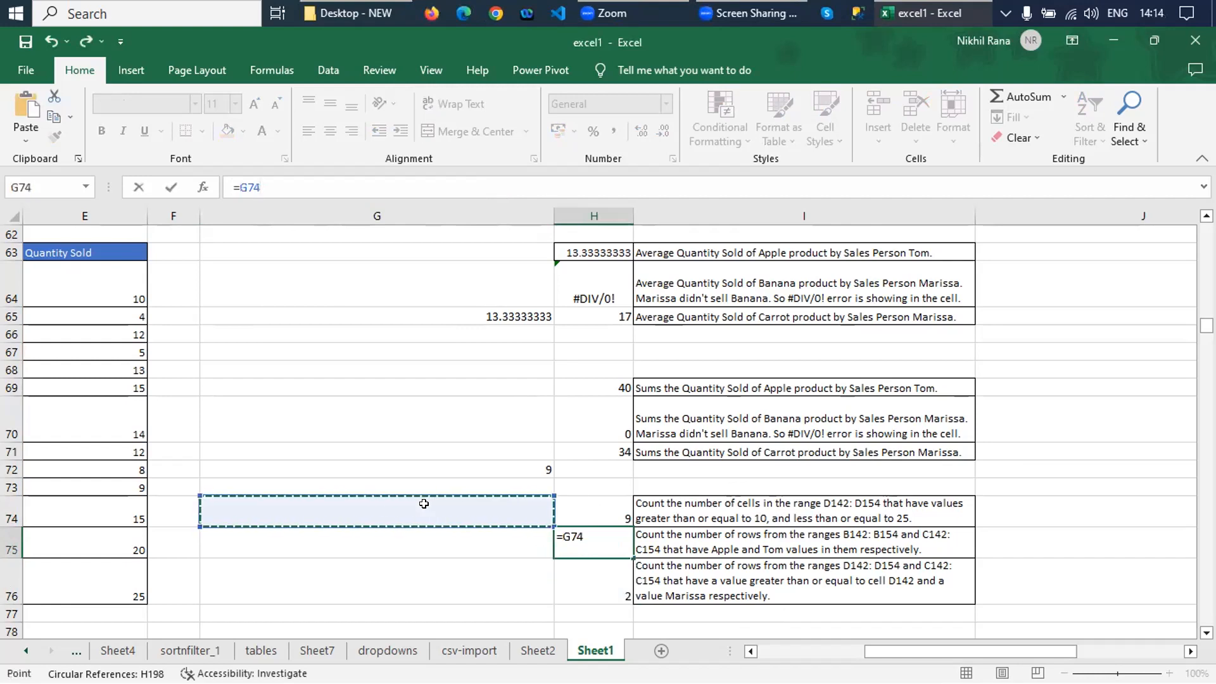
pyautogui.press('Escape')
# - Examine the COUNTIFS formula in H76, including its ">="&E64 criterion and the salesperson condition on D64:D76
pyautogui.click(592, 578)
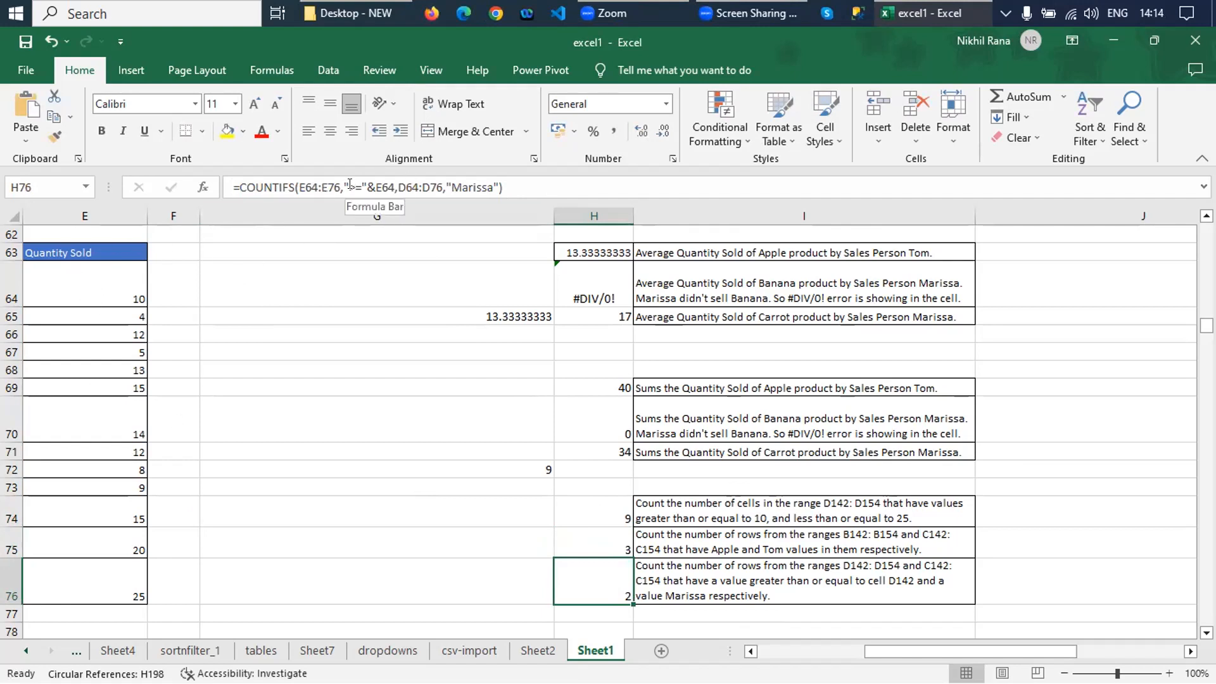
pyautogui.click(366, 184)
pyautogui.moveTo(367, 184); pyautogui.dragTo(395, 183)
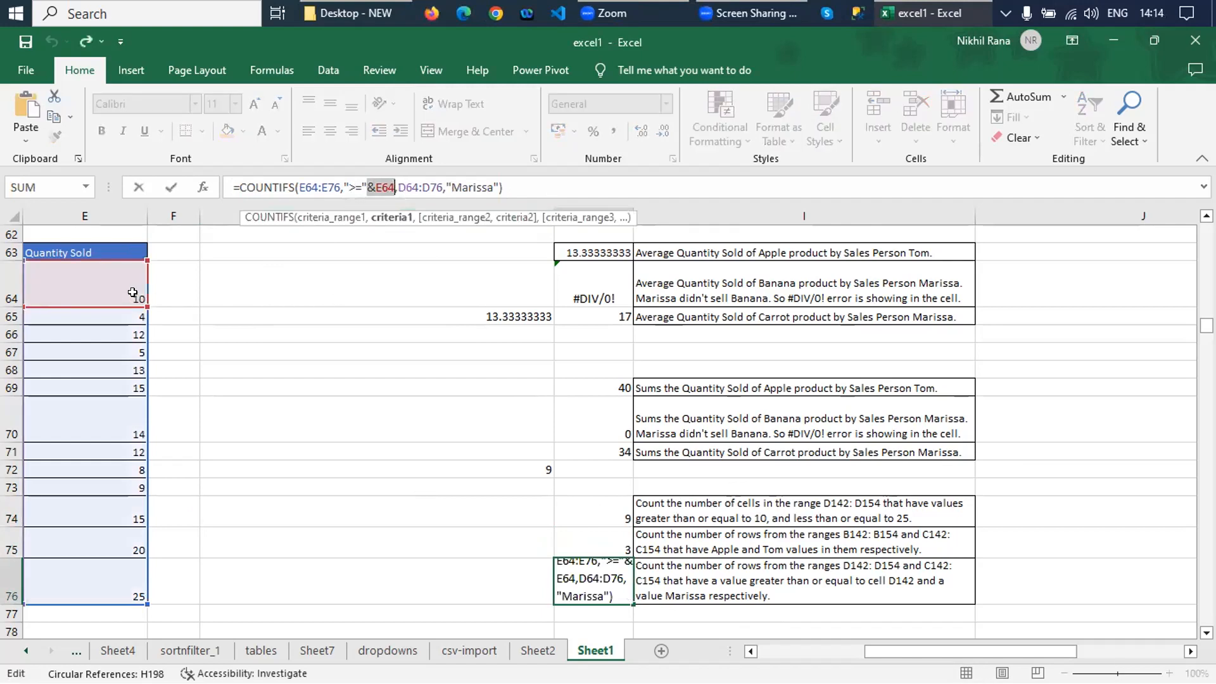
pyautogui.moveTo(342, 183); pyautogui.dragTo(395, 185)
pyautogui.click(368, 184)
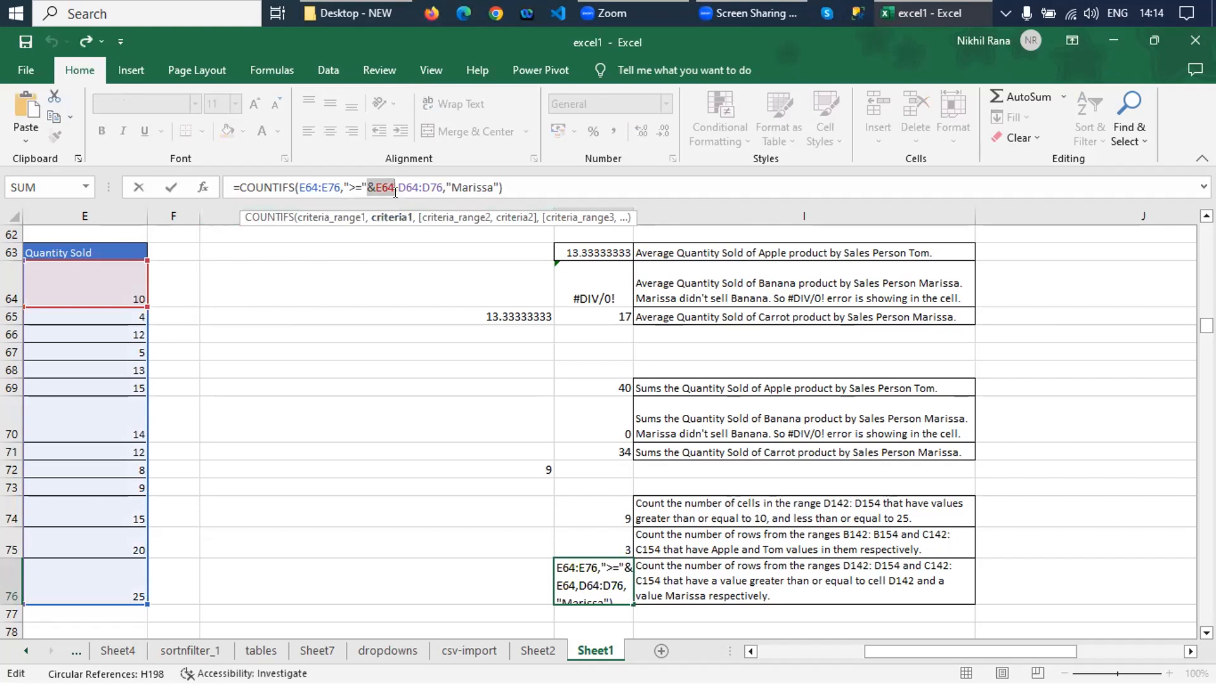
pyautogui.moveTo(397, 187); pyautogui.dragTo(493, 187)
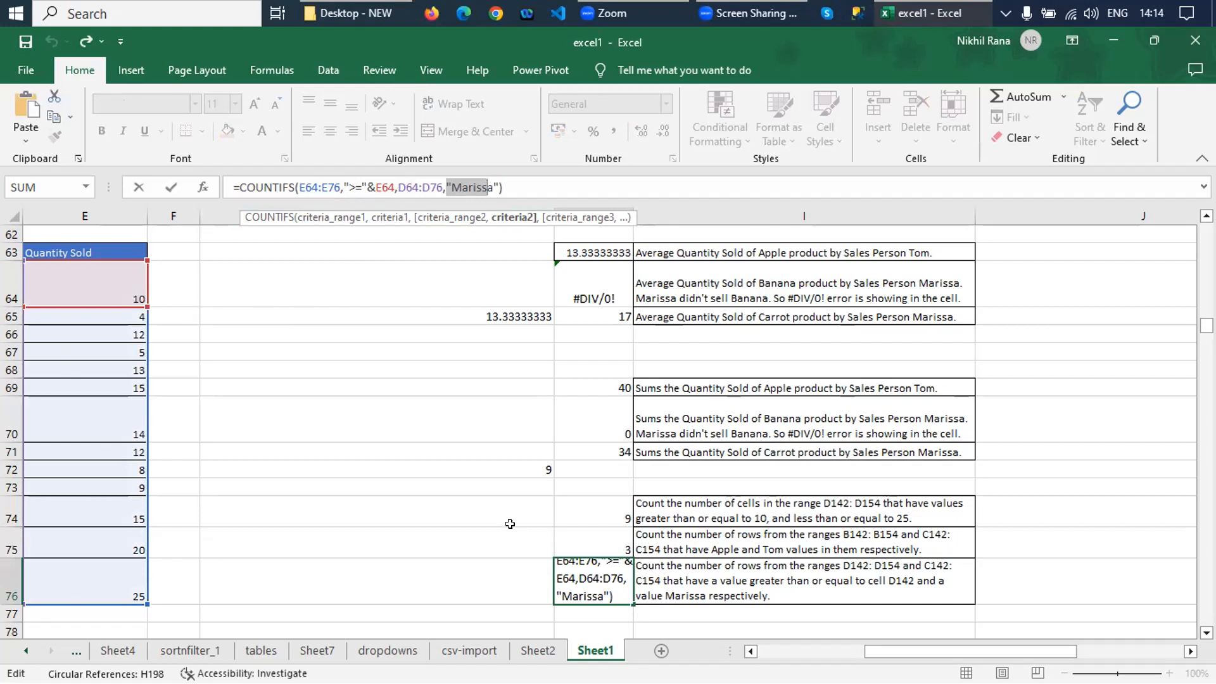
pyautogui.press('Escape')
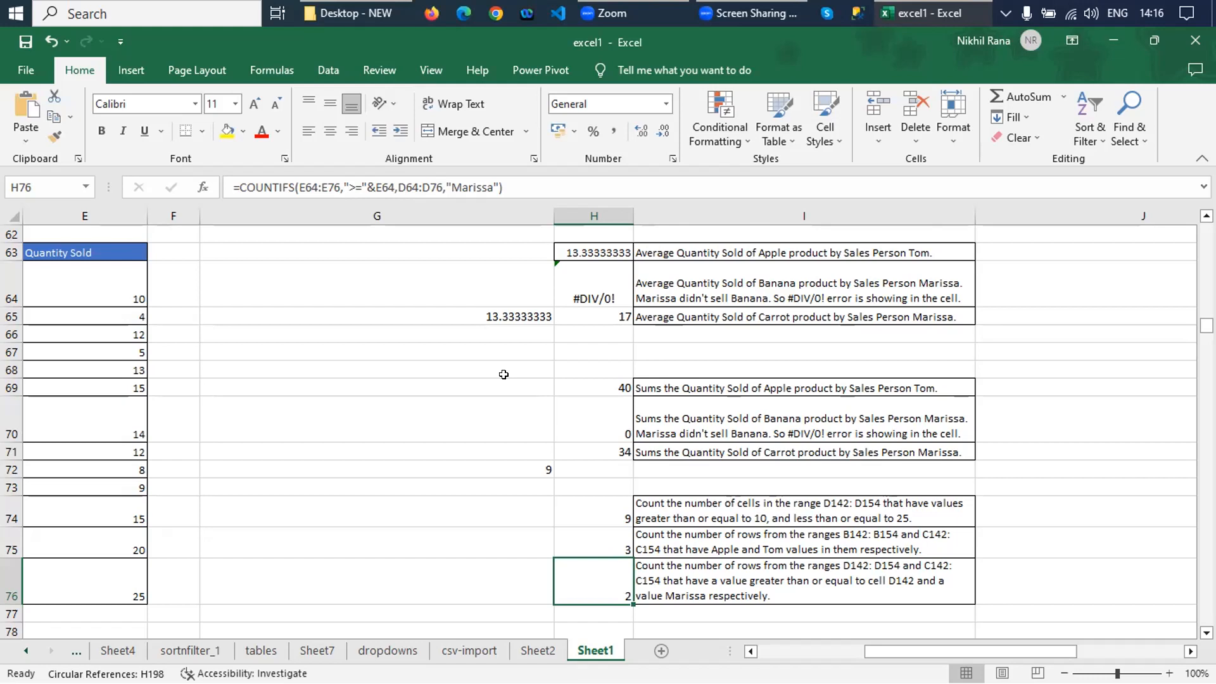
# - Find the IF formula examples starting at row 80 and inspect the simple IF formula in G80
pyautogui.press('Down')
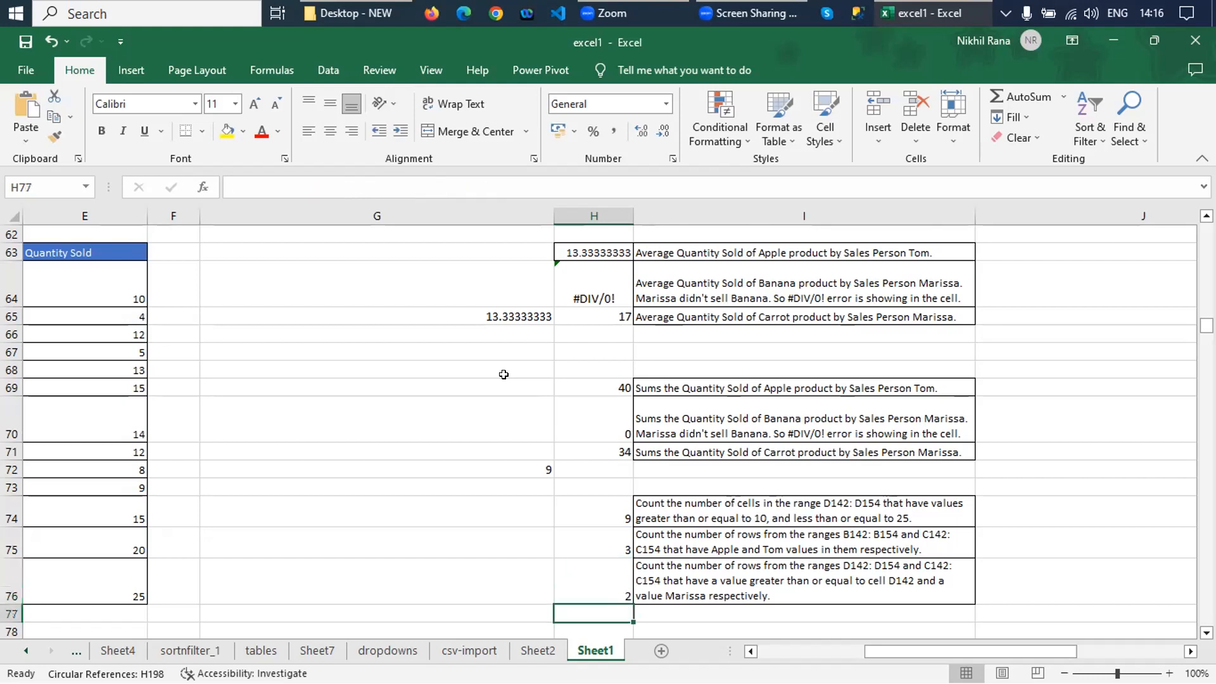
pyautogui.press('Down')
pyautogui.press('Down')
pyautogui.press('Down')
pyautogui.press('Down')
pyautogui.press('Down')
pyautogui.press('Down')
pyautogui.press('Down')
pyautogui.press('Down')
pyautogui.press('Down')
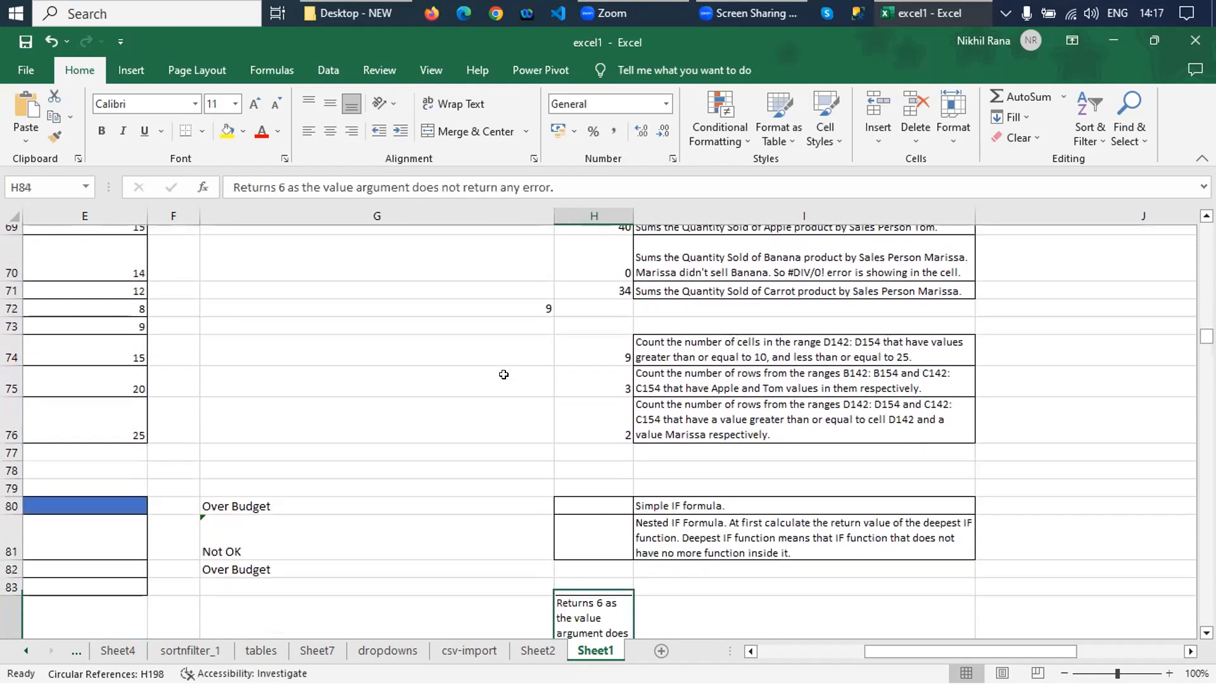
pyautogui.press('Up')
pyautogui.press('Up')
pyautogui.press('Up')
pyautogui.press('Up')
pyautogui.press('Up')
pyautogui.press('Up')
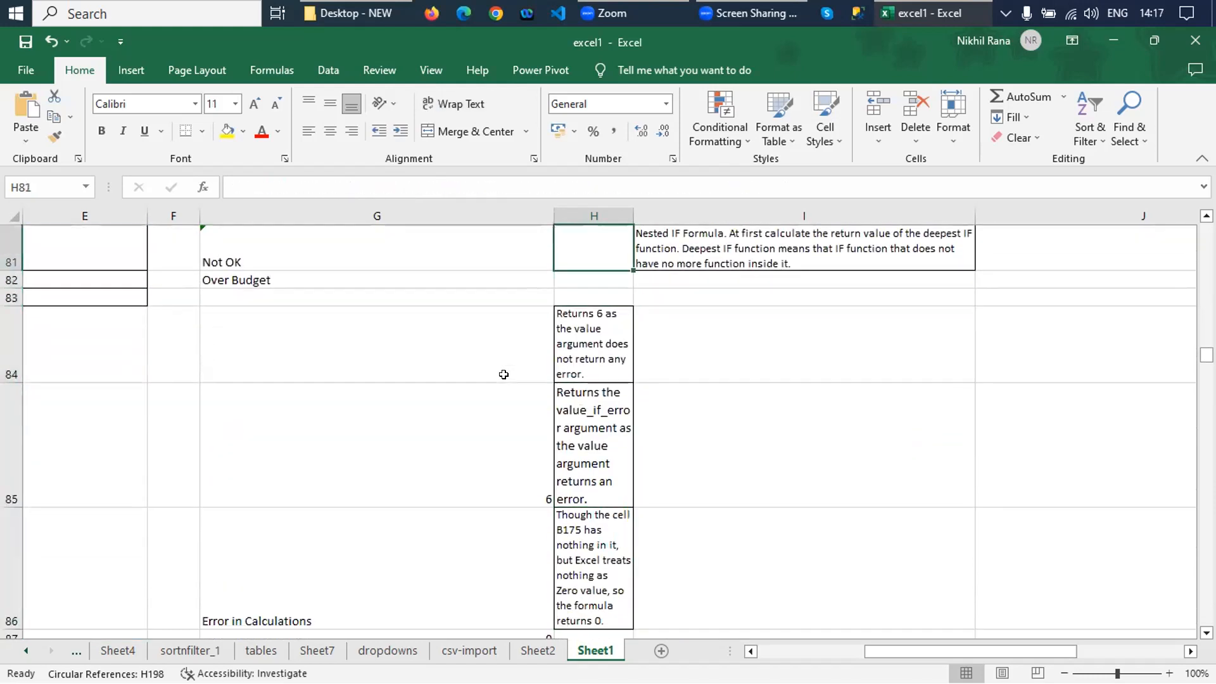
pyautogui.scroll(1, 504, 375)
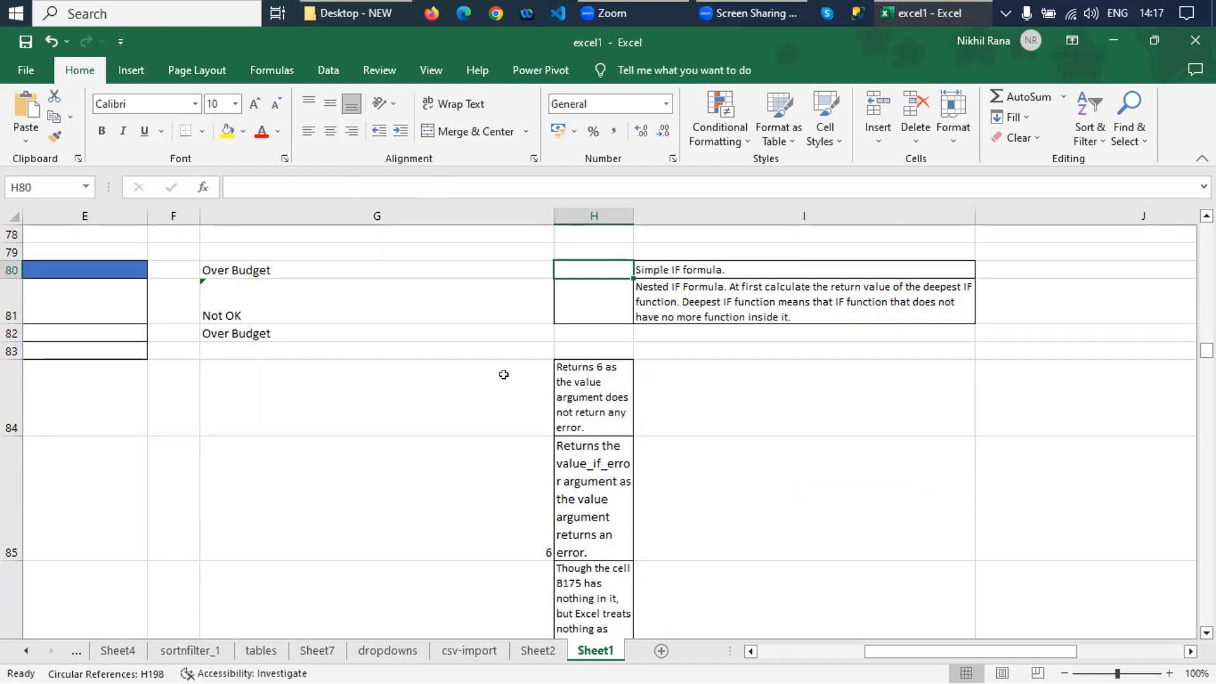
pyautogui.press('Left')
pyautogui.press('Left')
pyautogui.press('Right')
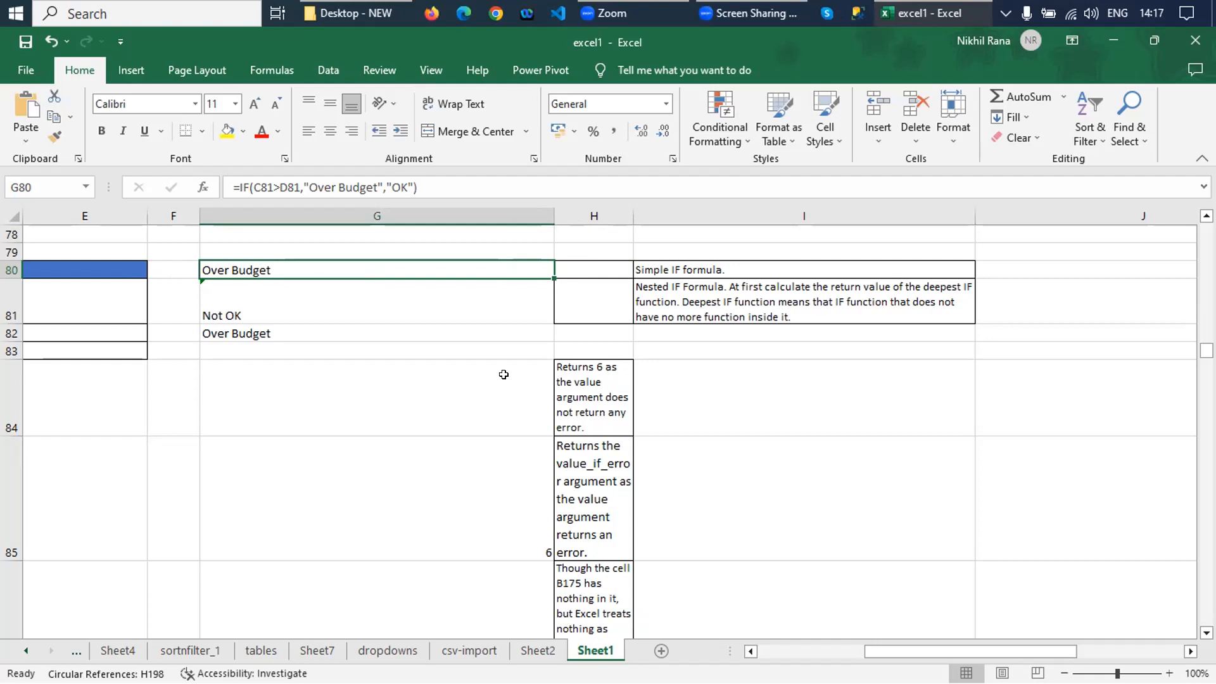
# - Examine the Actual Expense and Predicted Expense values in row 81 that the IF formula in G80 compares
pyautogui.press('Left')
pyautogui.press('Left')
pyautogui.press('Left')
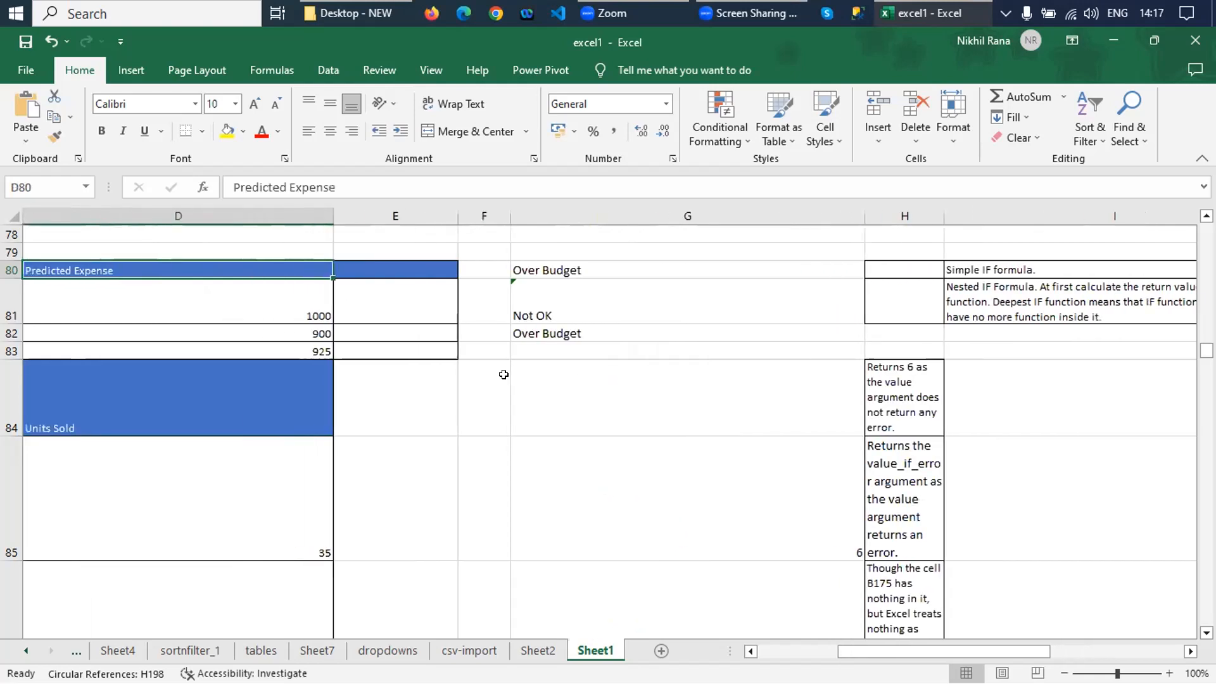
pyautogui.press('Left')
pyautogui.press('Down')
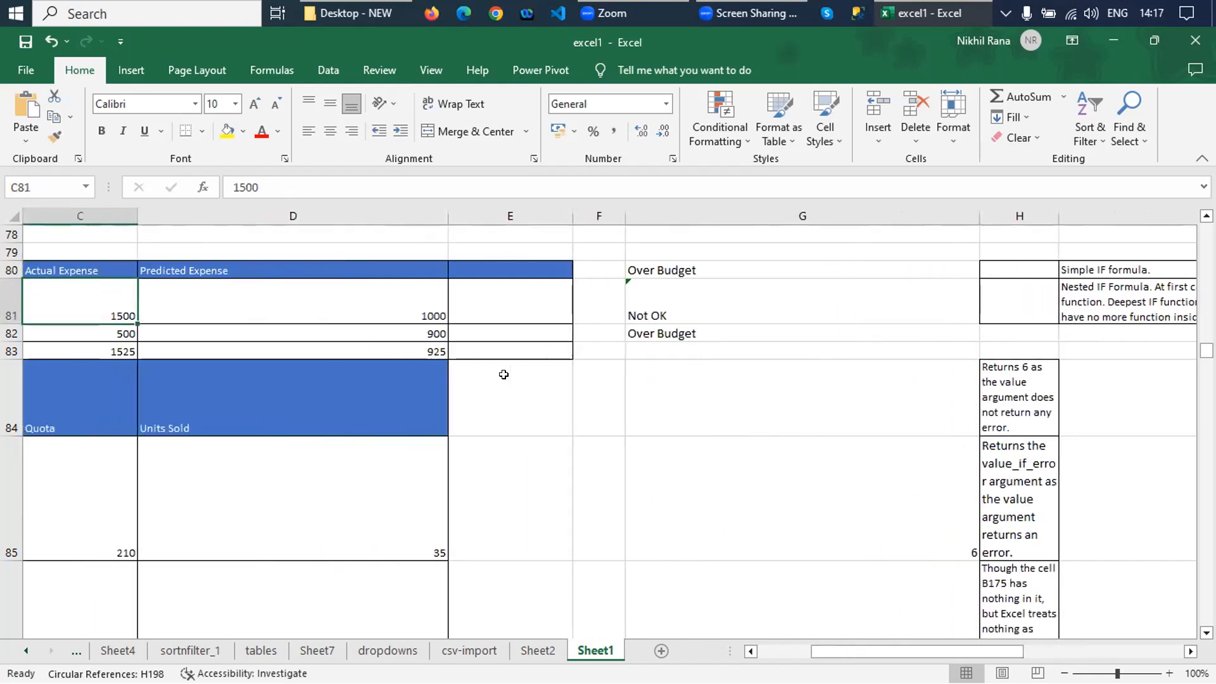
pyautogui.press('Right')
pyautogui.press('Right')
pyautogui.press('Right')
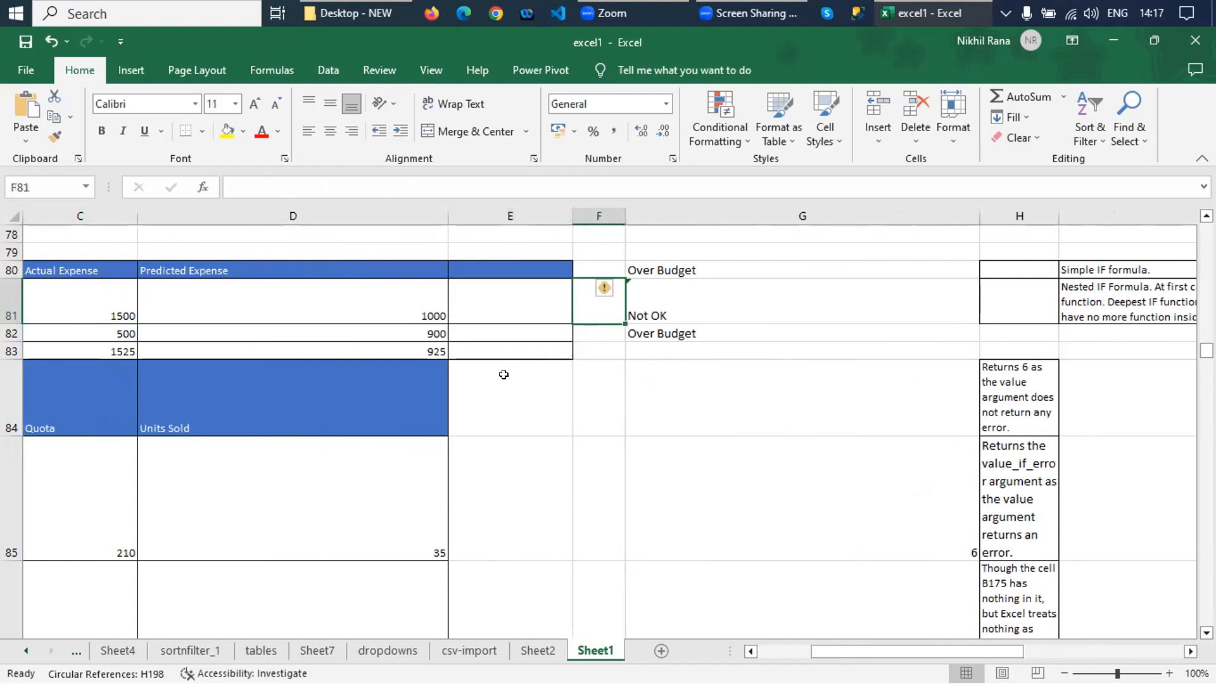
pyautogui.press('Right')
pyautogui.press('Up')
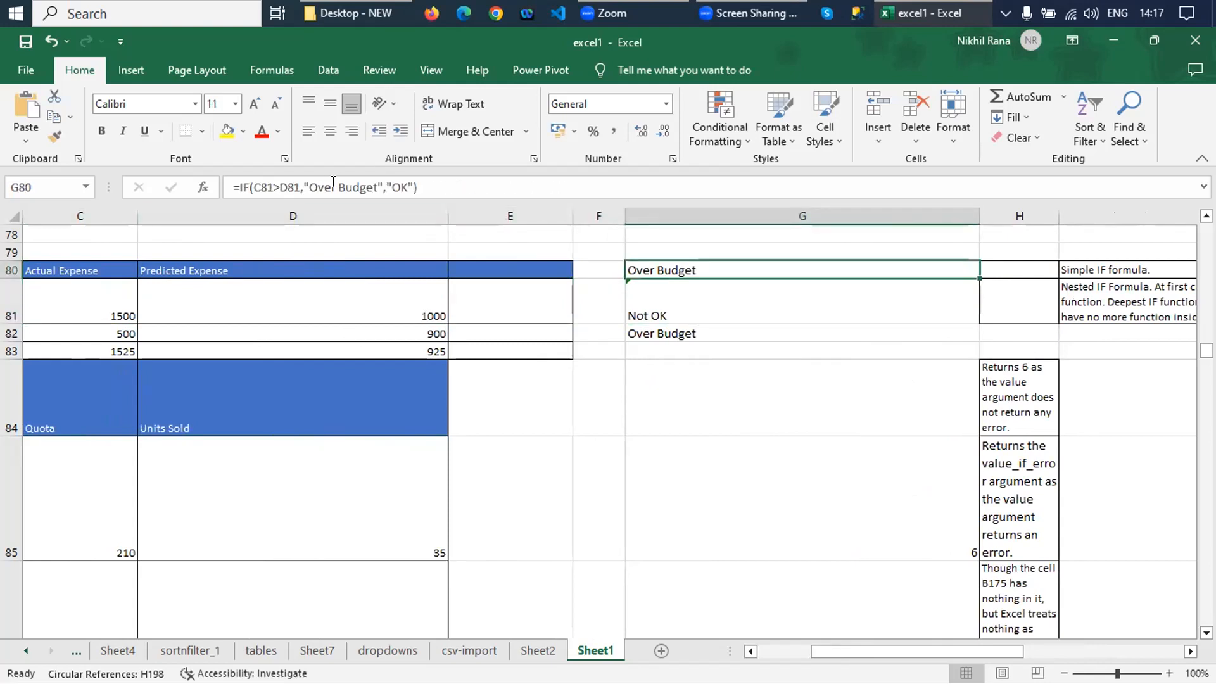
# - Examine the C81>D81 test and the "Over Budget" and "OK" arguments of the IF formula in G80
pyautogui.click(269, 186)
pyautogui.click(335, 184)
pyautogui.click(397, 184)
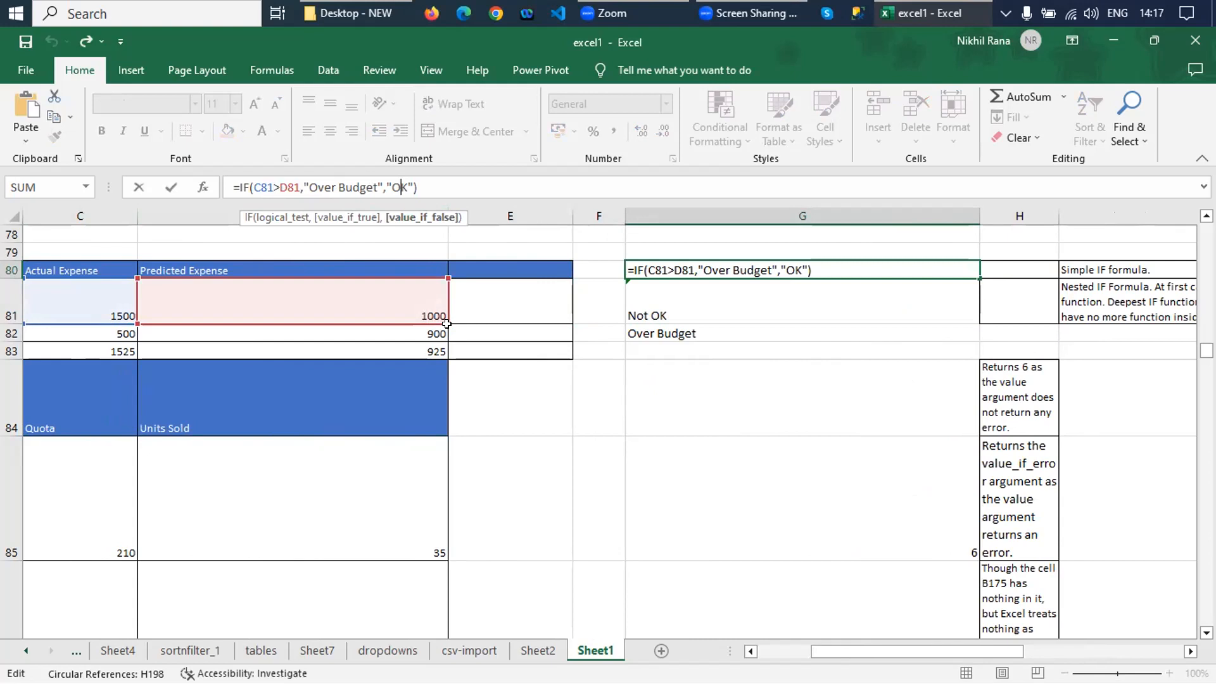
pyautogui.click(447, 324)
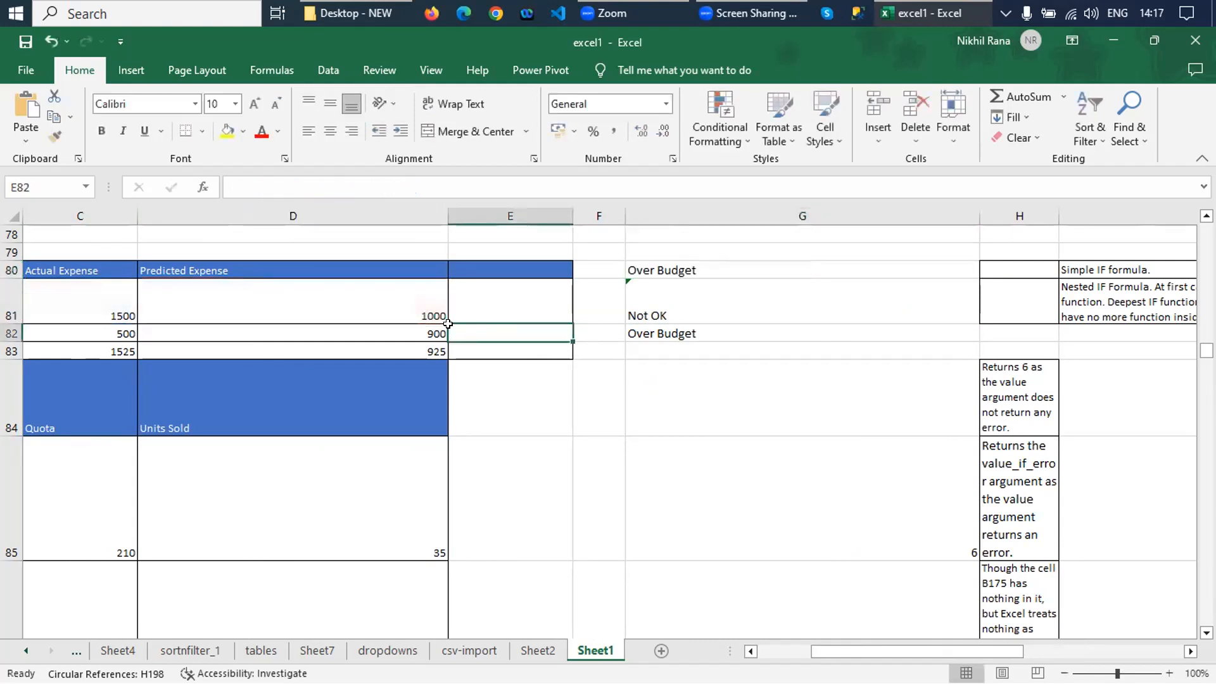
pyautogui.click(668, 269)
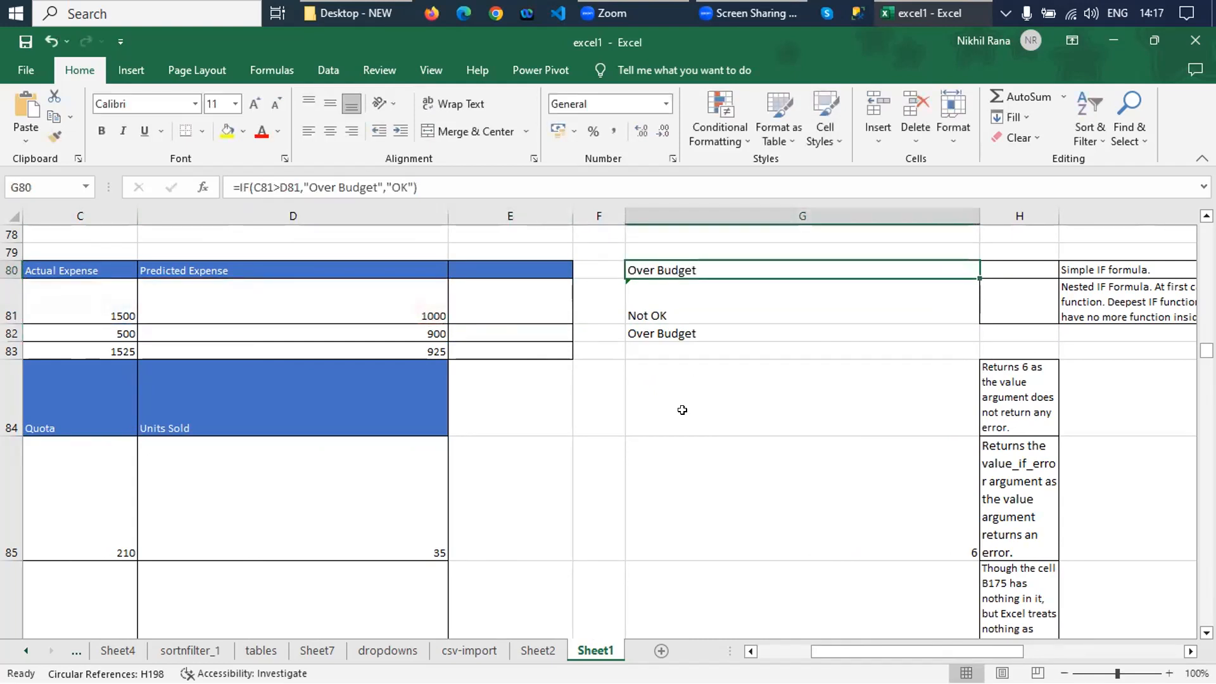
# - Copy the Actual Expense and Predicted Expense table in C80:D83 and switch to Zoom
pyautogui.click(151, 340)
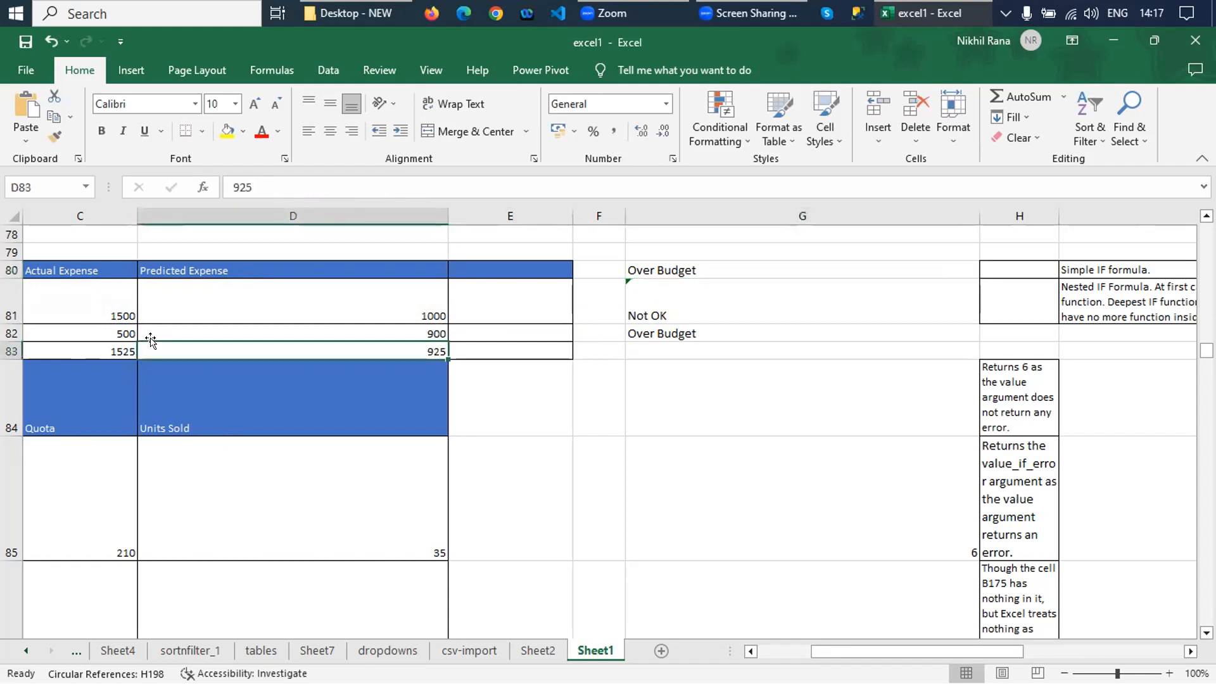
pyautogui.press('Up')
pyautogui.press('Left')
pyautogui.press('Up')
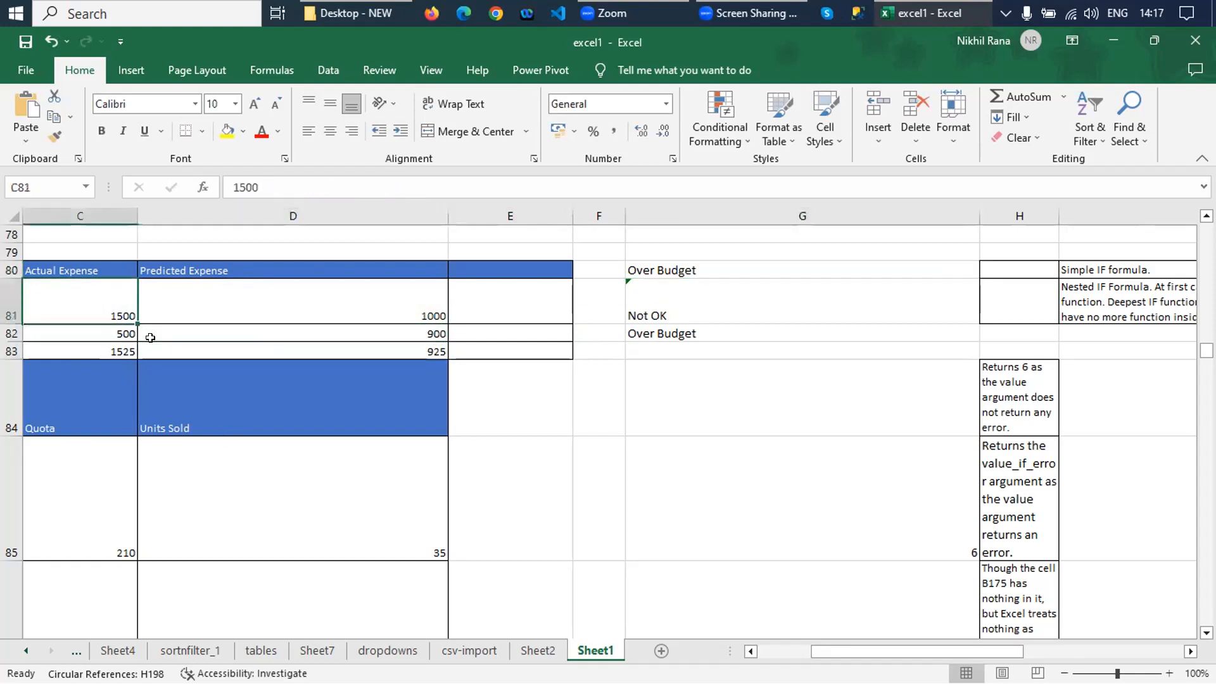
pyautogui.press('Left')
pyautogui.press('Up')
pyautogui.press('Right')
pyautogui.hotkey('shift', 'Down')
pyautogui.hotkey('shift', 'Down')
pyautogui.hotkey('shift', 'Down')
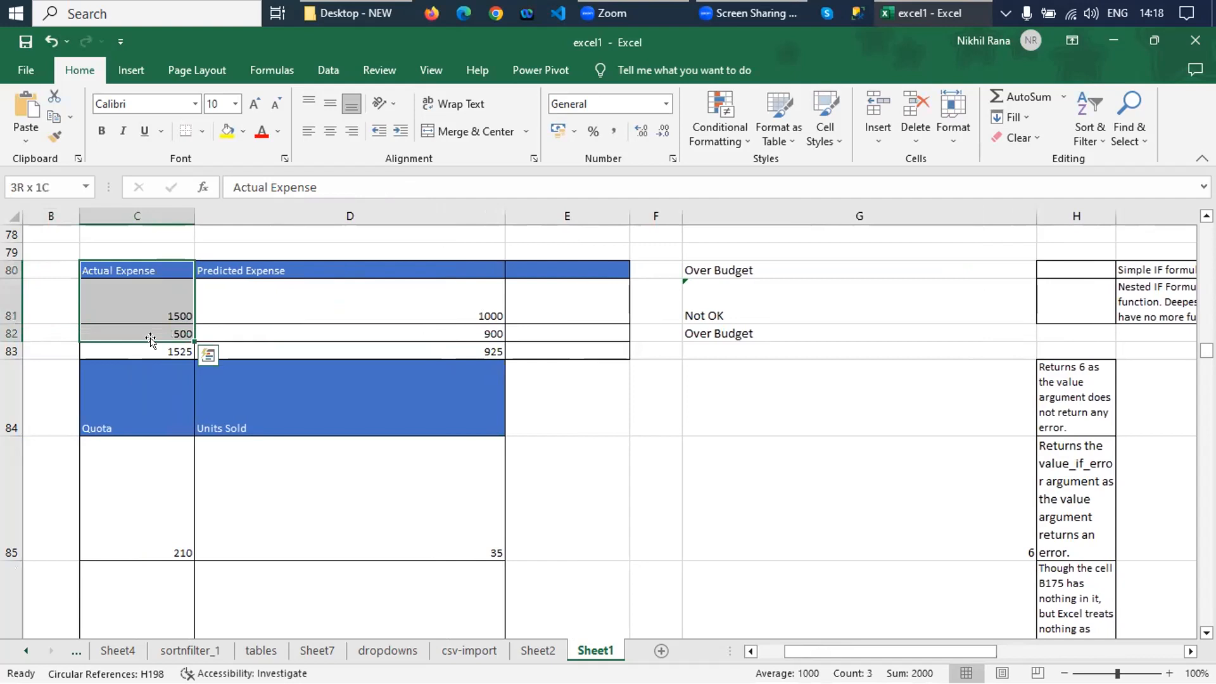
pyautogui.hotkey('shift', 'Right')
pyautogui.hotkey('shift', 'Right')
pyautogui.hotkey('shift', 'Left')
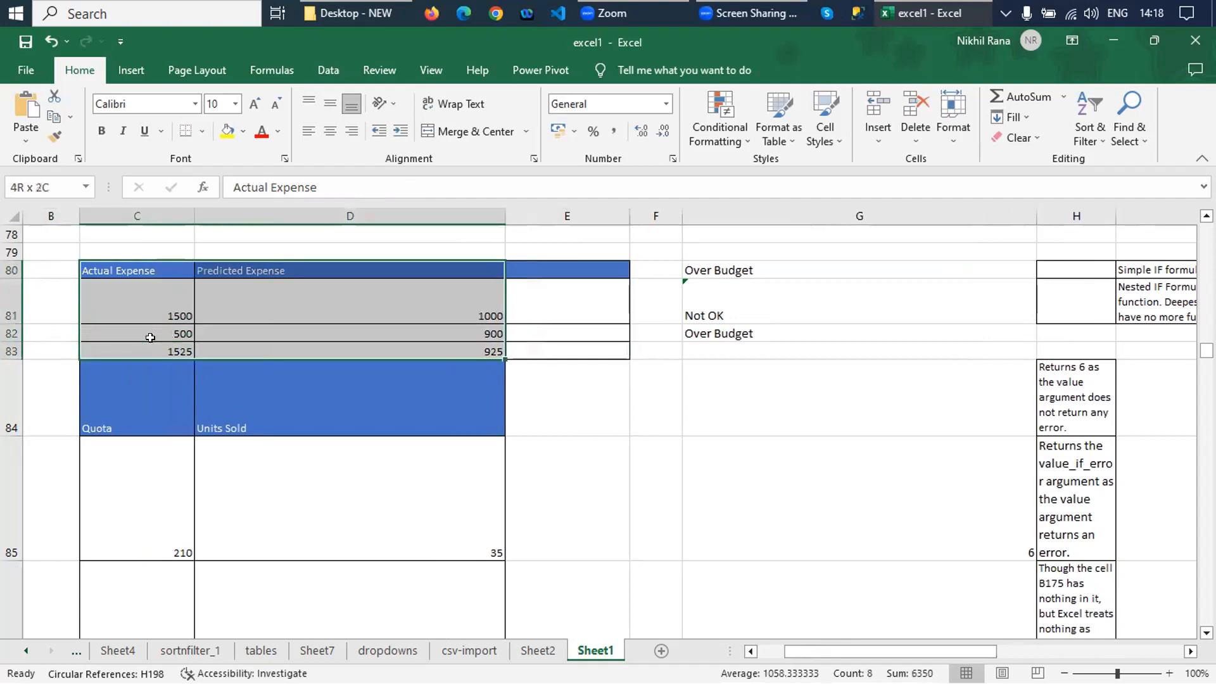
pyautogui.hotkey('ctrl', 'c')
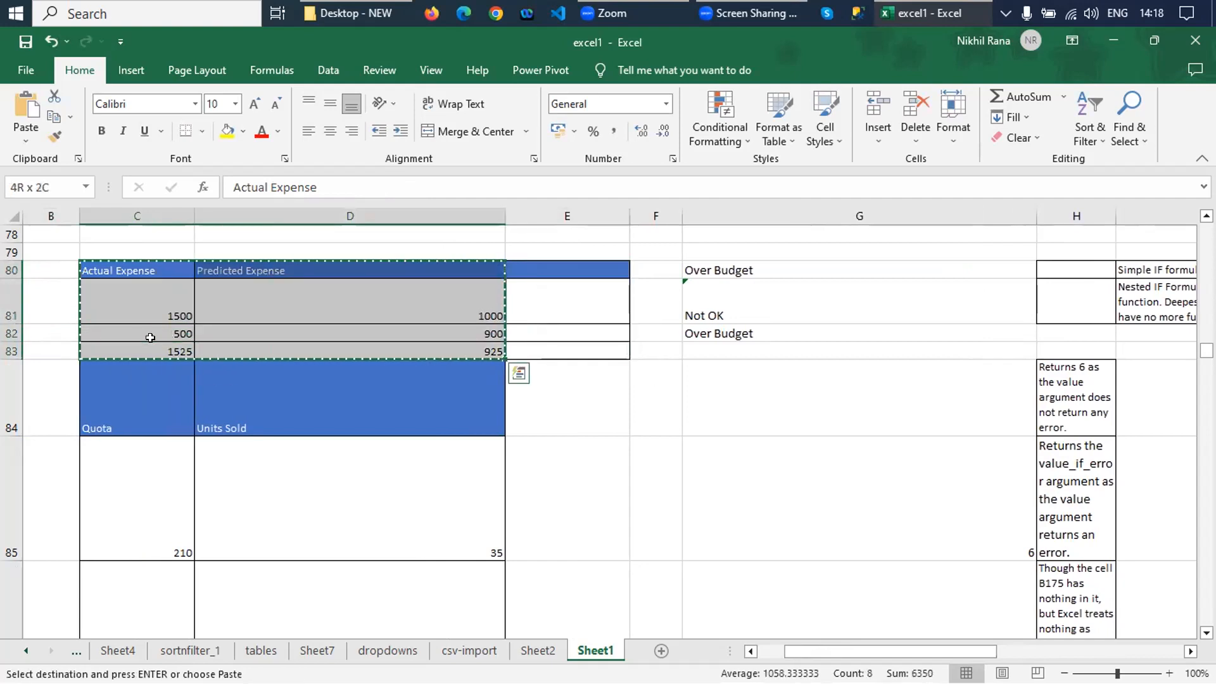
pyautogui.click(604, 18)
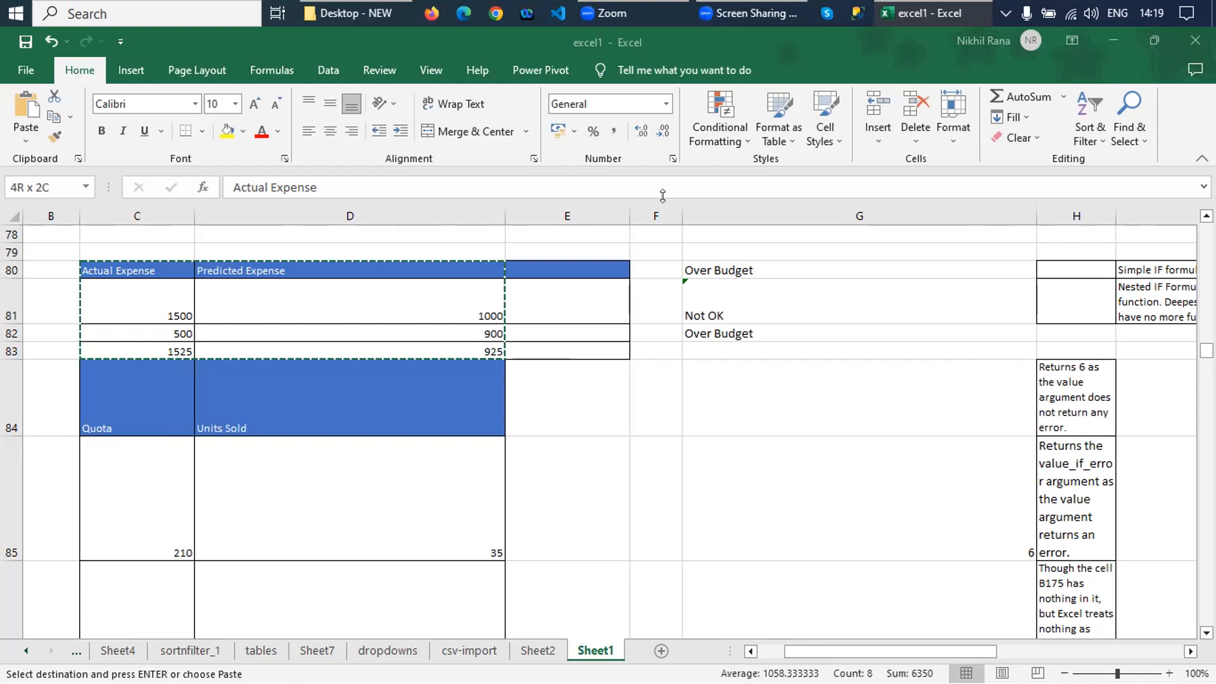
# - Compare the simple IF formula in G80 with the nested IF in G81 and examine the nested formula's arguments
pyautogui.click(760, 262)
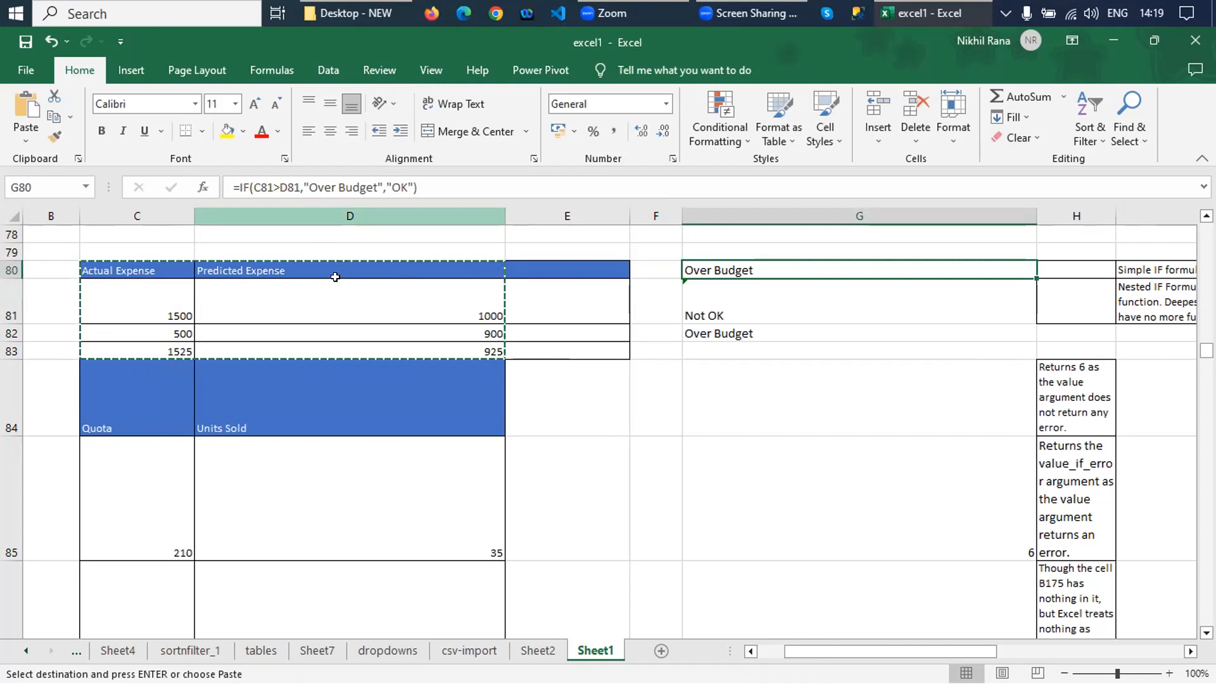
pyautogui.click(764, 314)
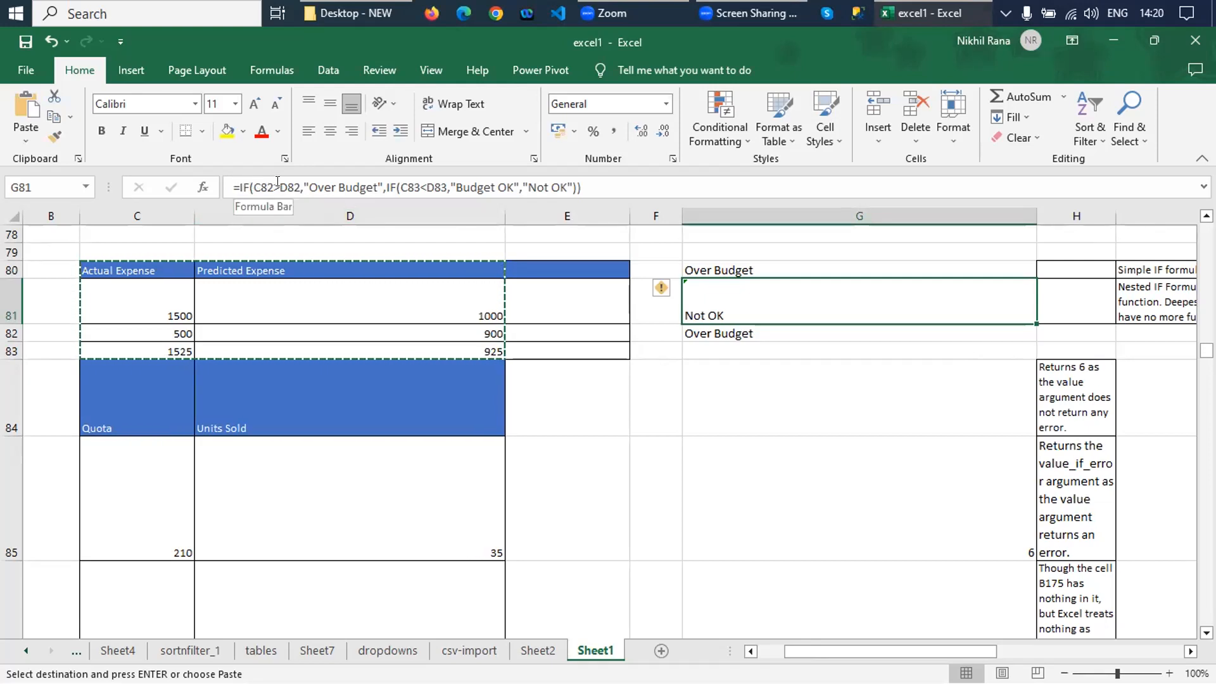
pyautogui.doubleClick(342, 188)
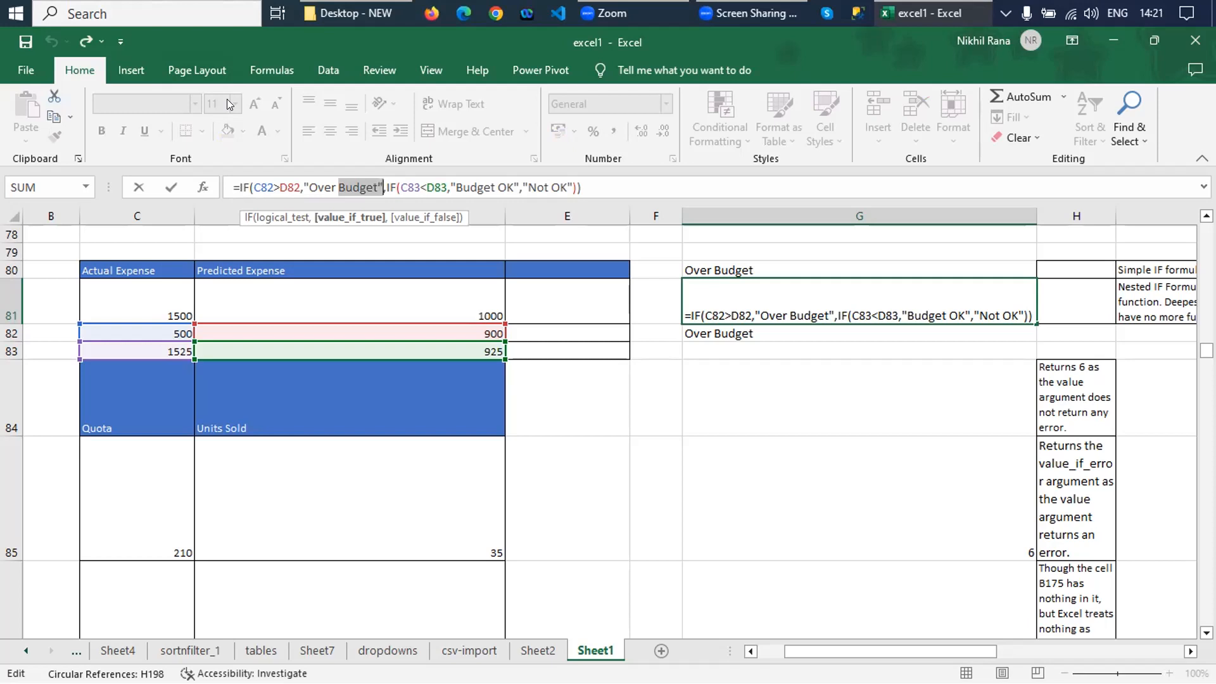
pyautogui.click(267, 190)
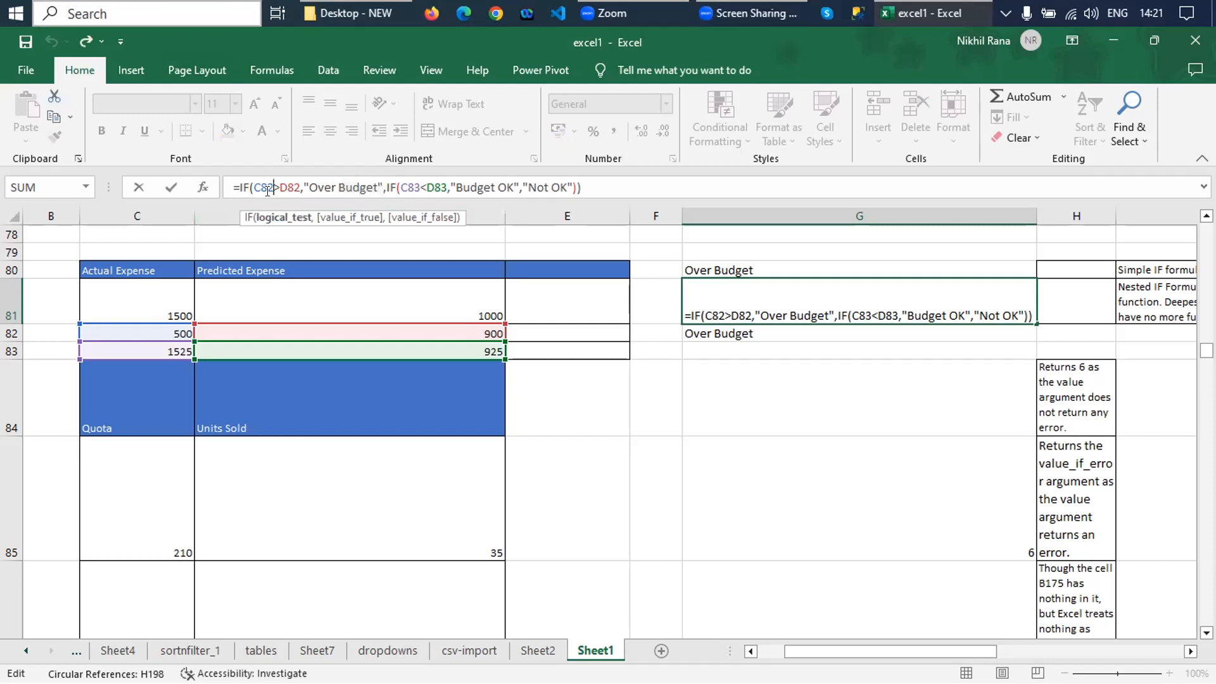
# - Set the Actual Expense in C82 to 1500 to test the nested IF formula
pyautogui.click(165, 327)
pyautogui.doubleClick(165, 326)
pyautogui.write('1')
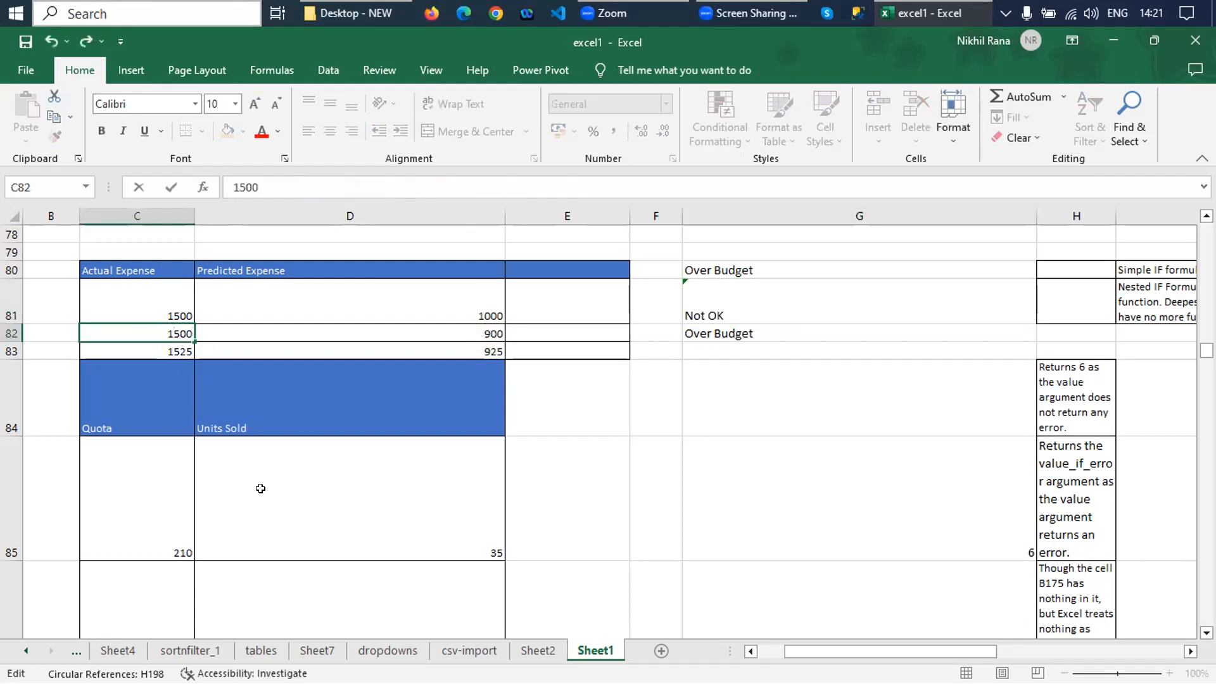
pyautogui.press('Return')
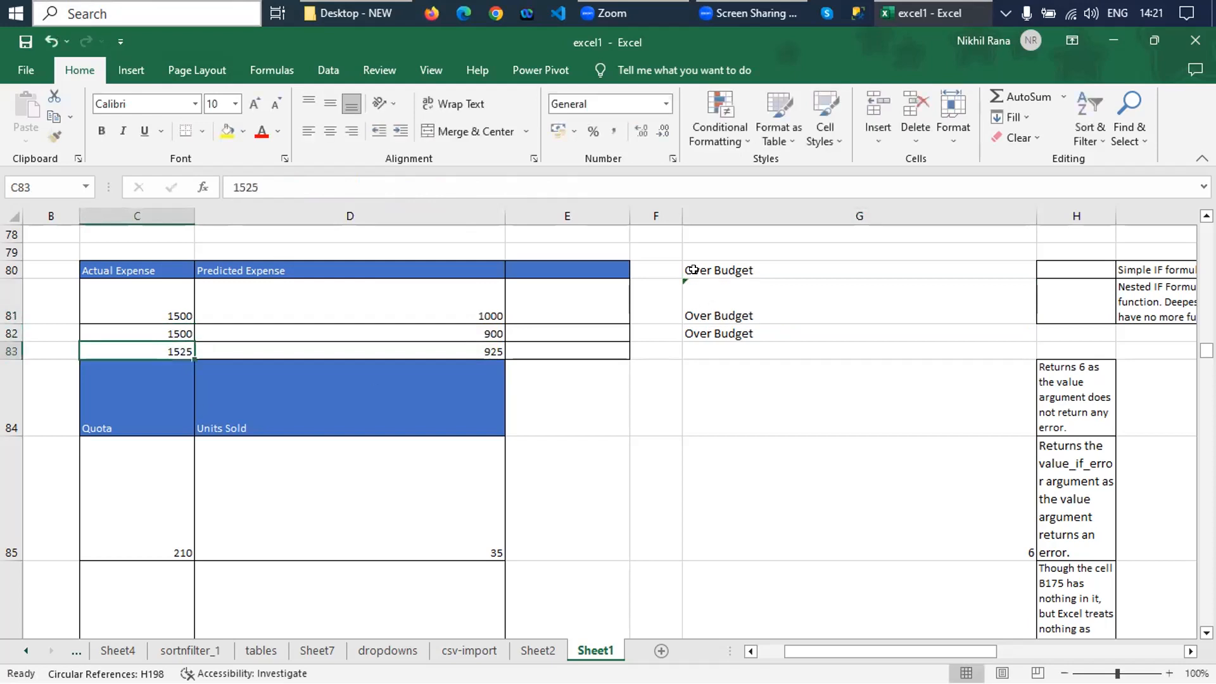
# - Examine the C82>D82 test and the "Over Budget" argument of the nested IF formula in G81
pyautogui.click(787, 309)
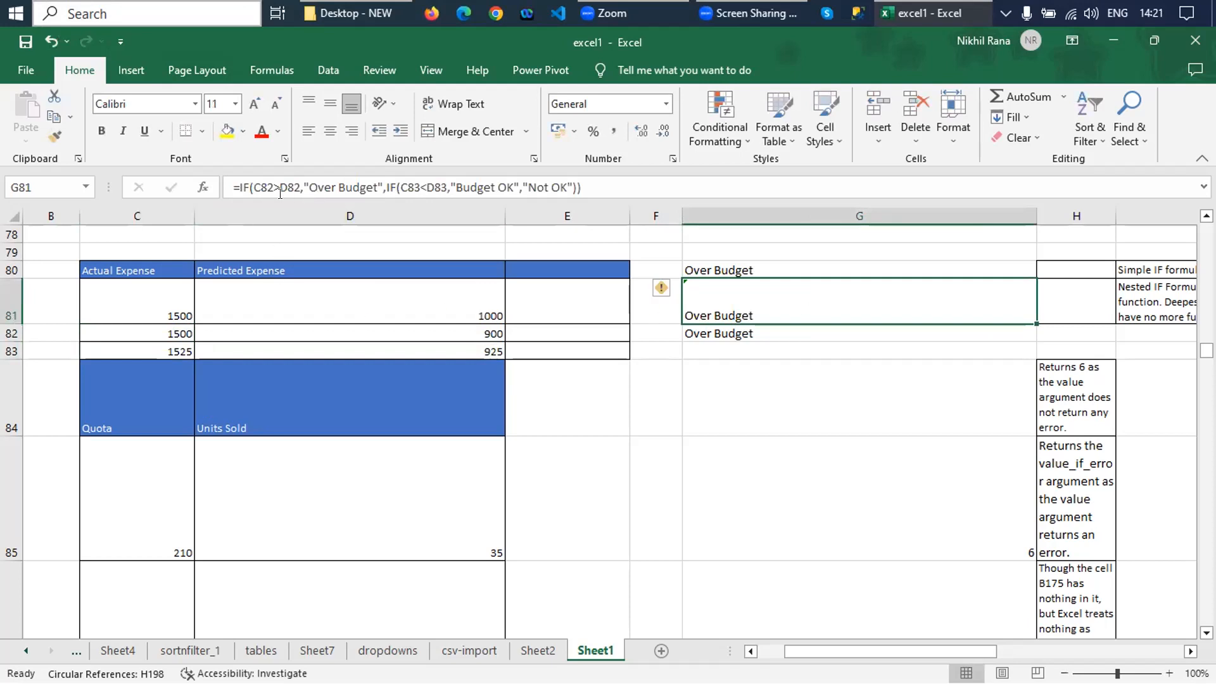
pyautogui.moveTo(253, 186); pyautogui.dragTo(379, 186)
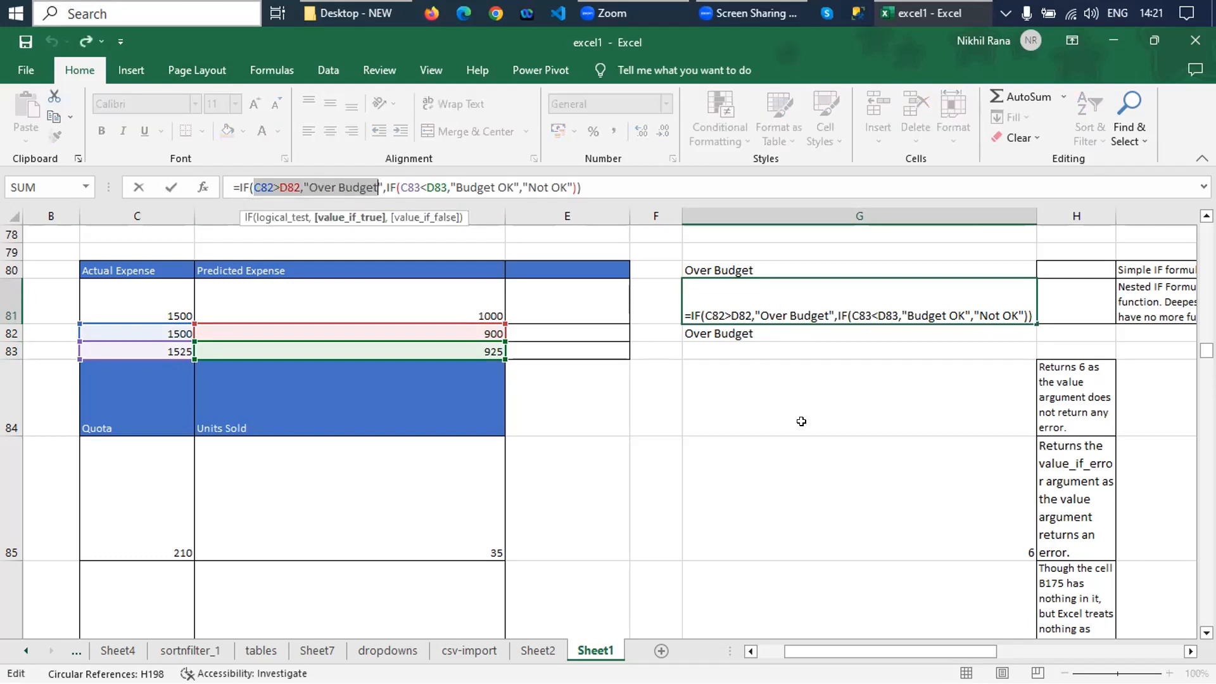
pyautogui.press('Escape')
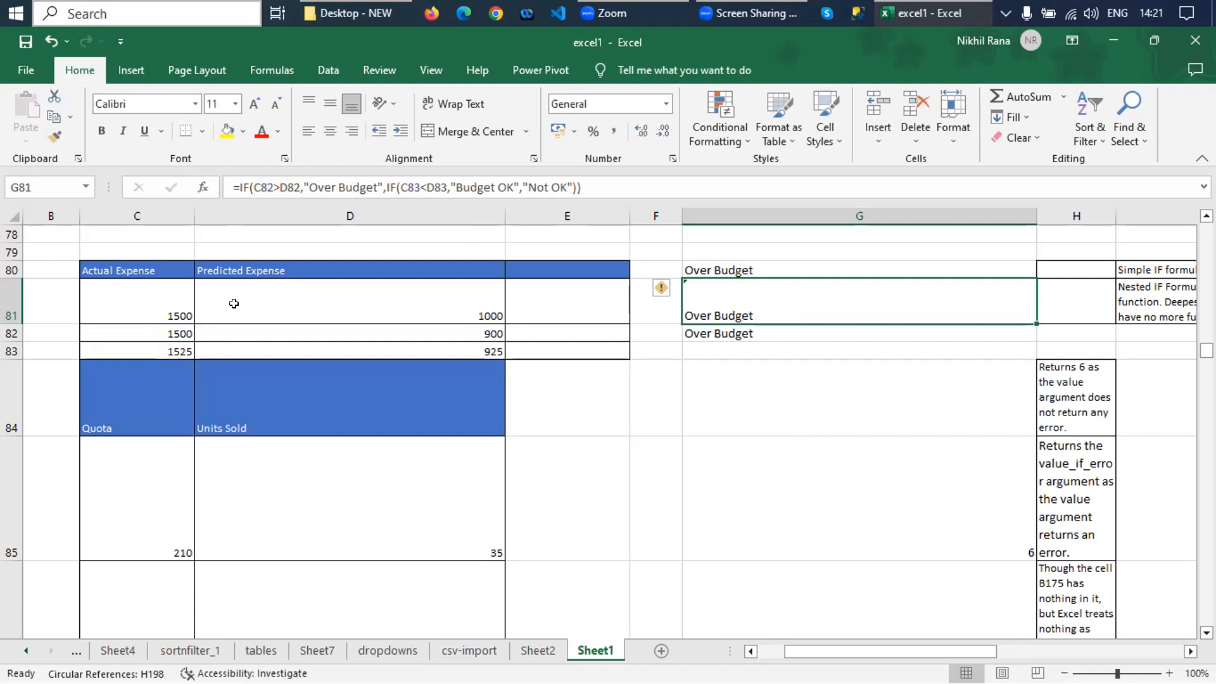
# - Set the Actual Expense in C82 to 500 and check the nested IF result in G81
pyautogui.doubleClick(175, 325)
pyautogui.press('BackSpace')
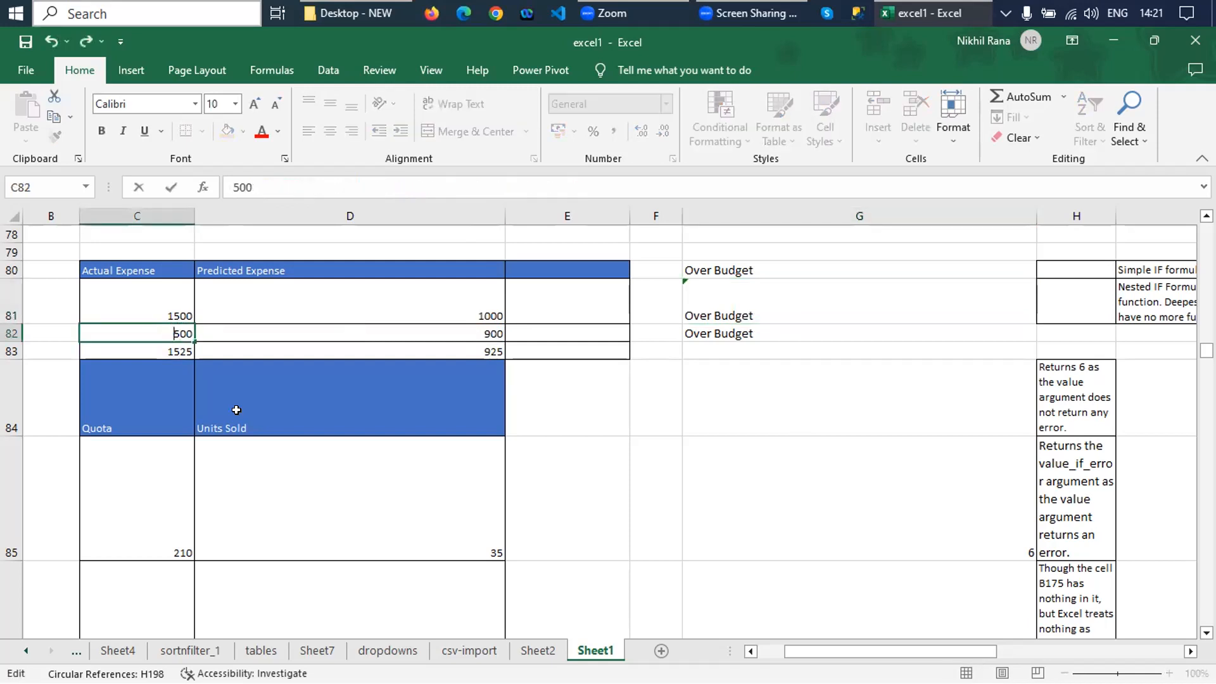
pyautogui.press('Return')
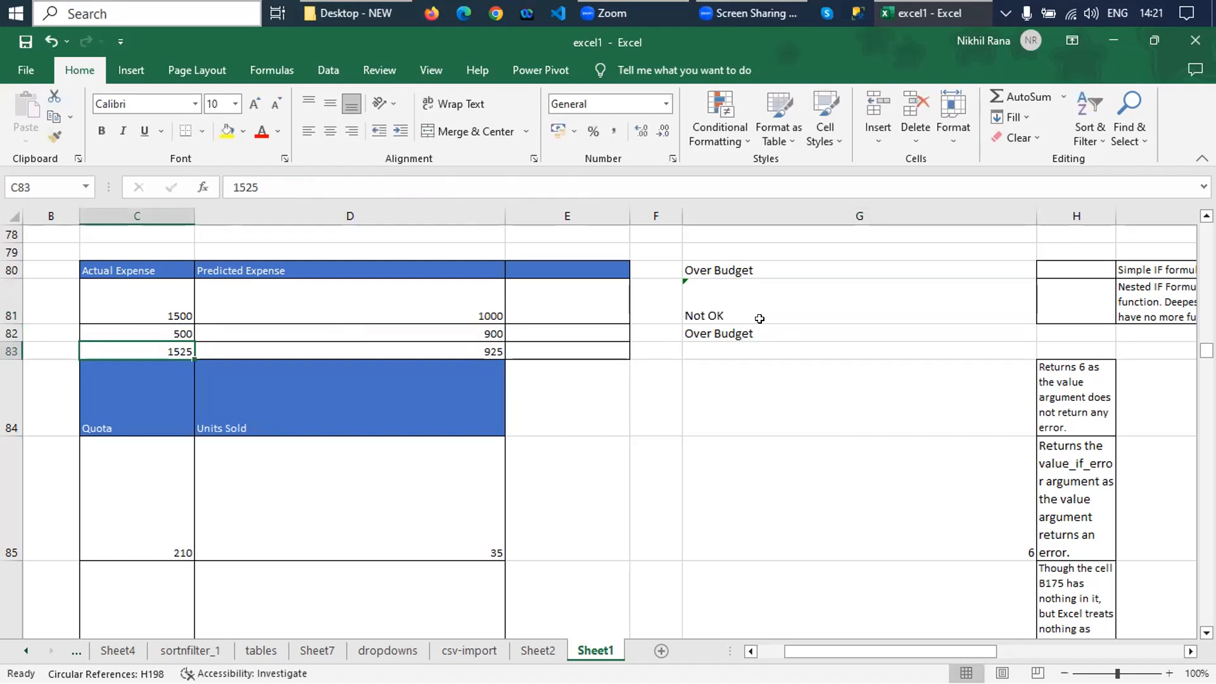
pyautogui.click(724, 305)
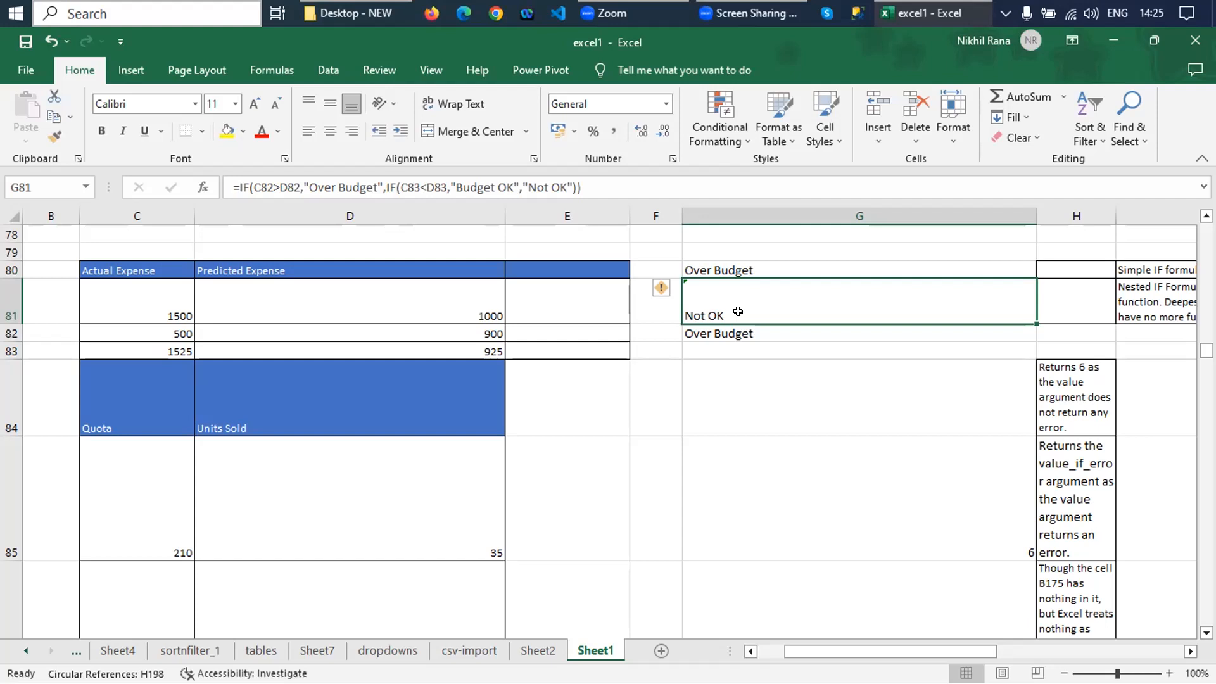
# - Compare the nested IF formula in G81 with the actual and predicted expenses in rows 82 and 83
pyautogui.click(754, 470)
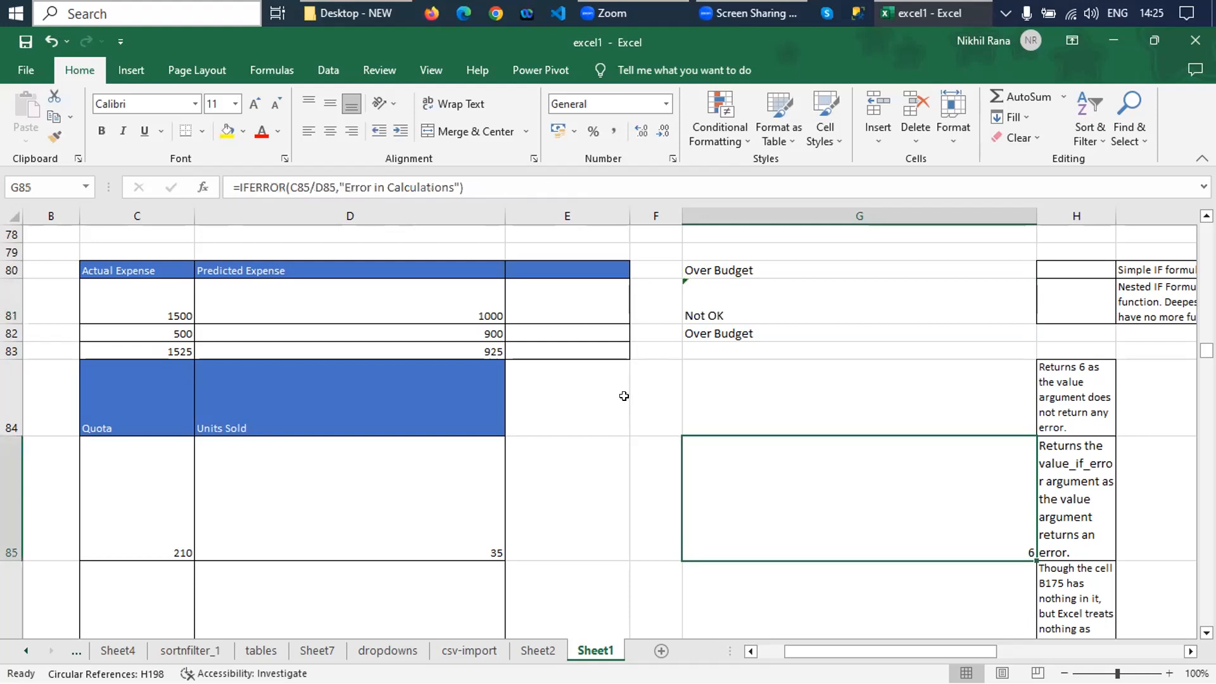
pyautogui.click(726, 320)
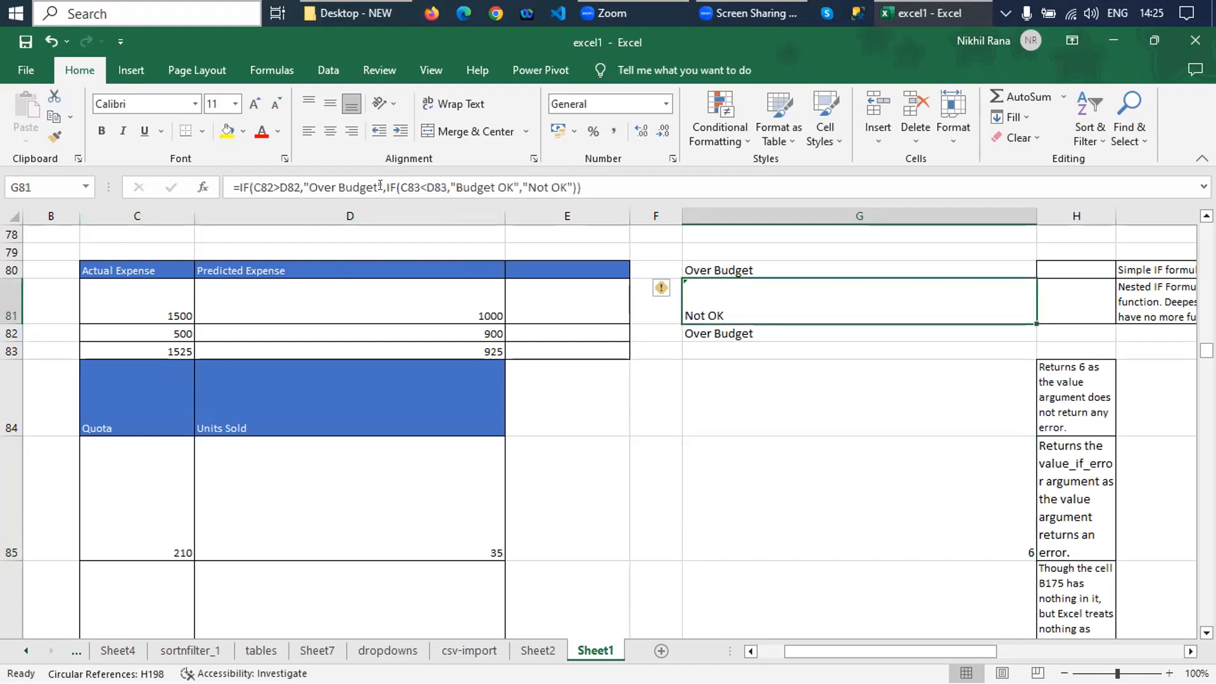
pyautogui.click(160, 324)
pyautogui.click(337, 346)
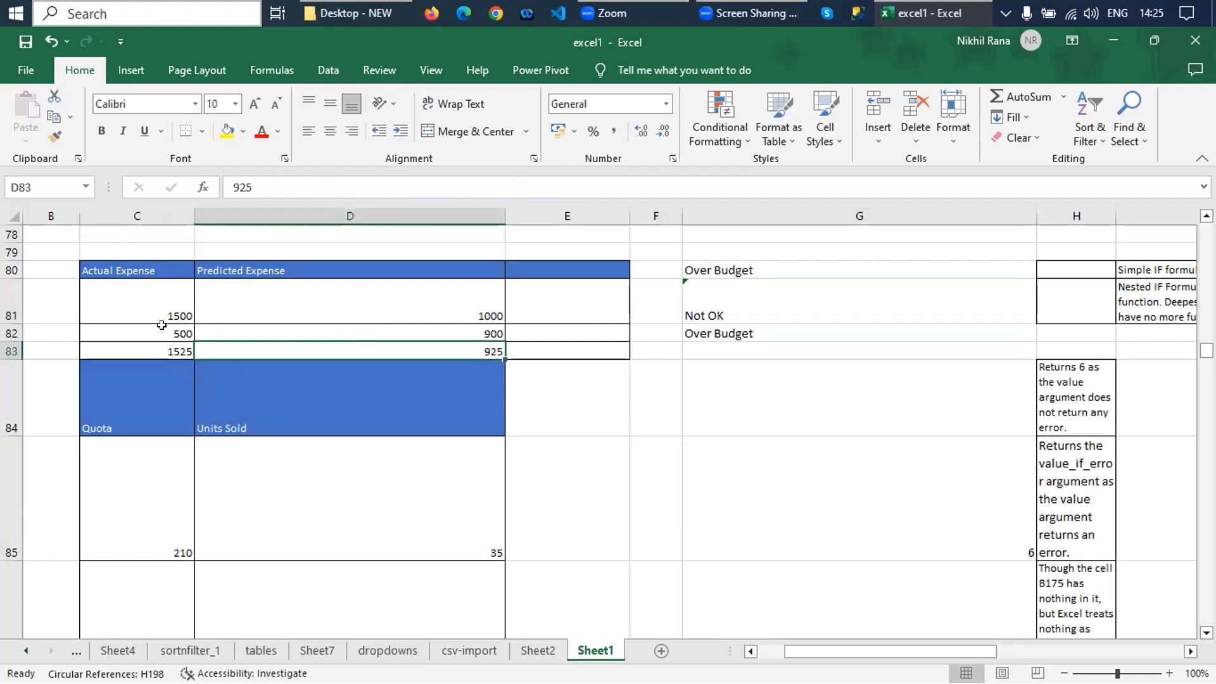
pyautogui.click(139, 350)
pyautogui.click(446, 349)
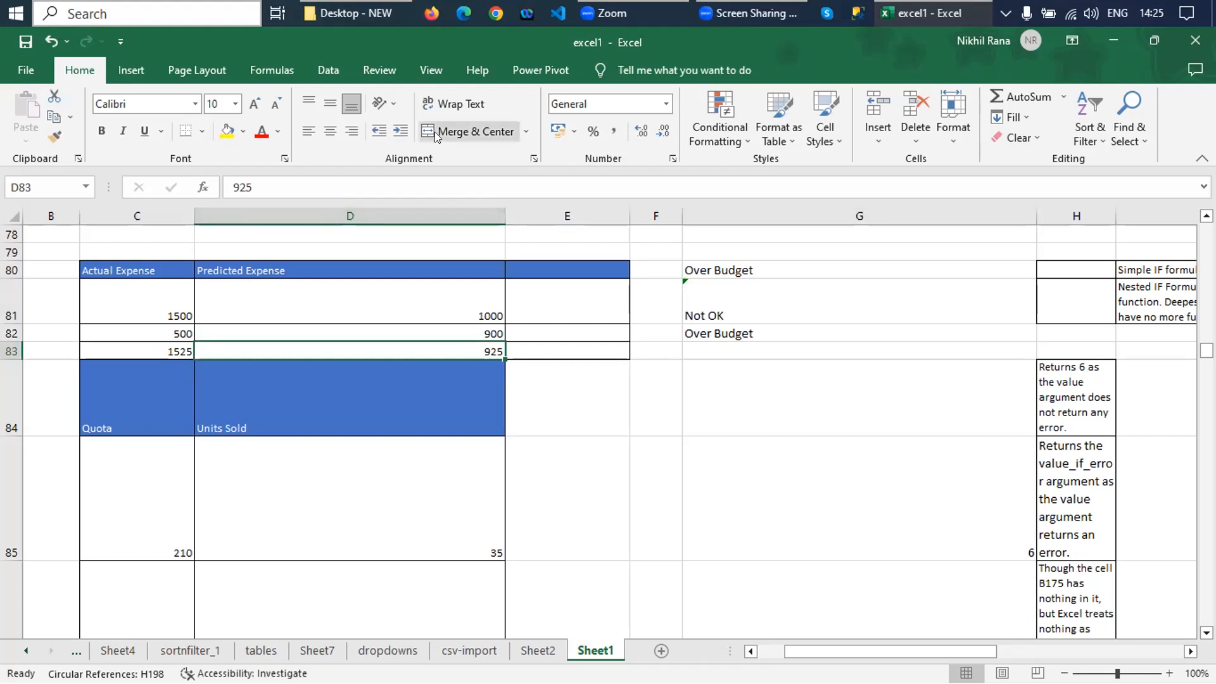
pyautogui.click(726, 314)
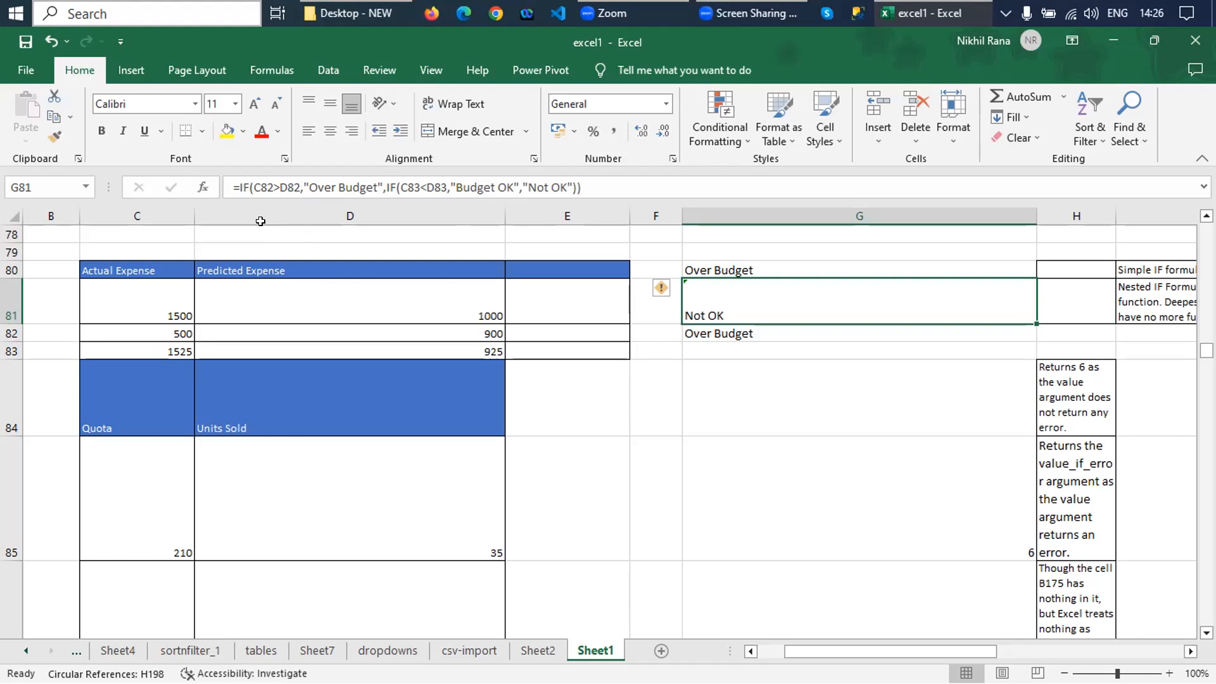
pyautogui.click(862, 108)
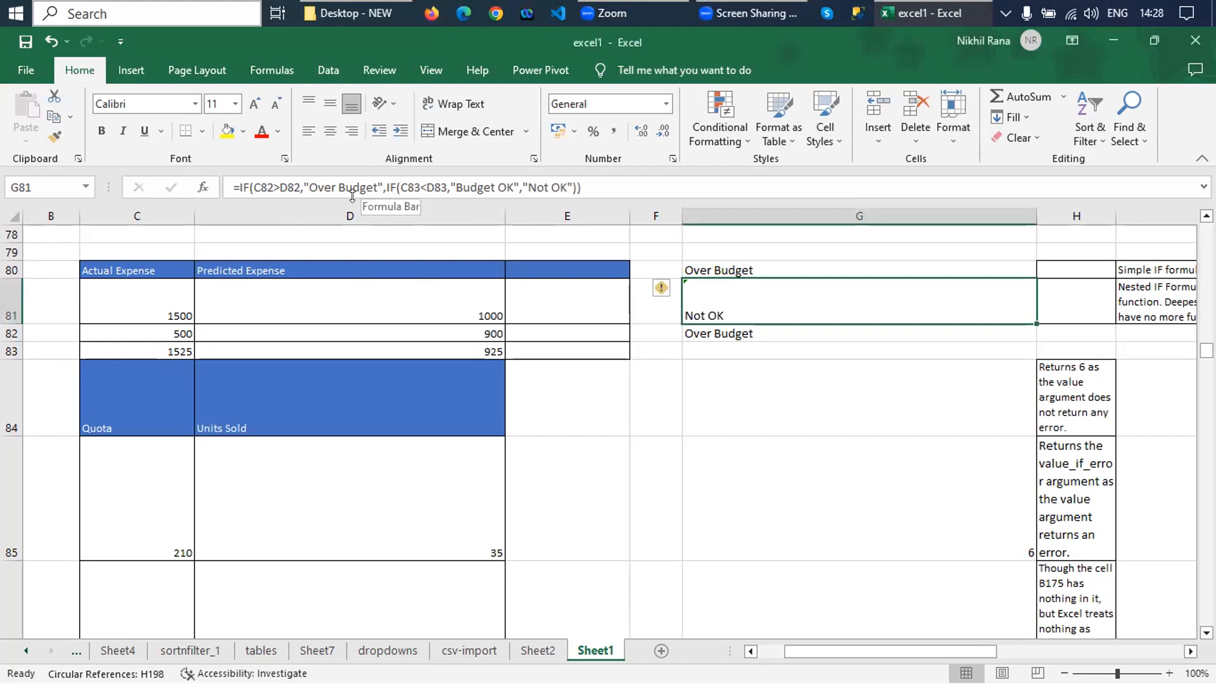
# - Examine the logical test, the value-if-true text and the inner IF used as value-if-false in G81
pyautogui.click(258, 190)
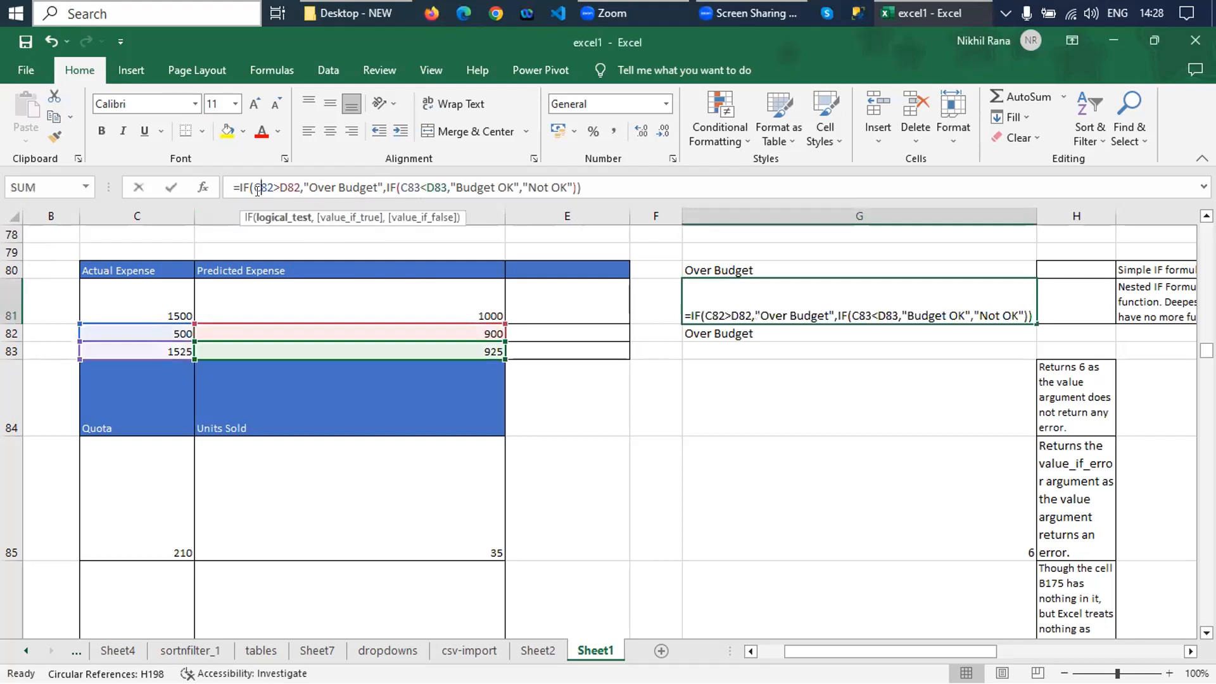
pyautogui.doubleClick(349, 187)
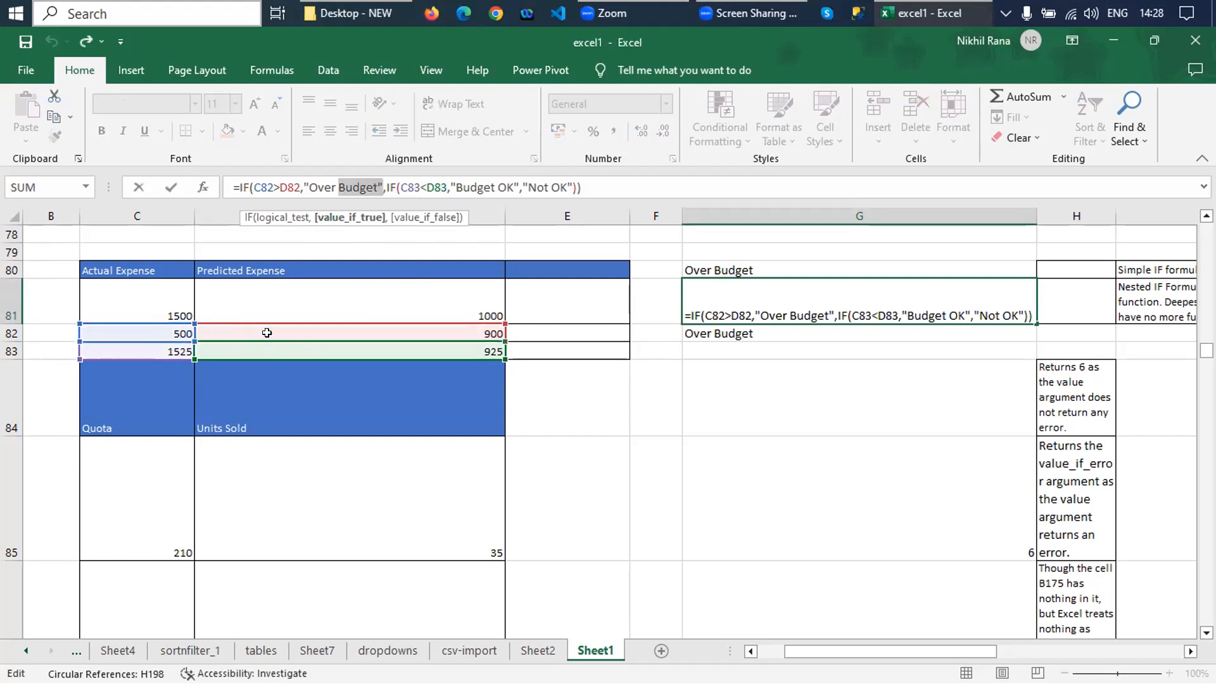
pyautogui.moveTo(397, 187); pyautogui.dragTo(577, 187)
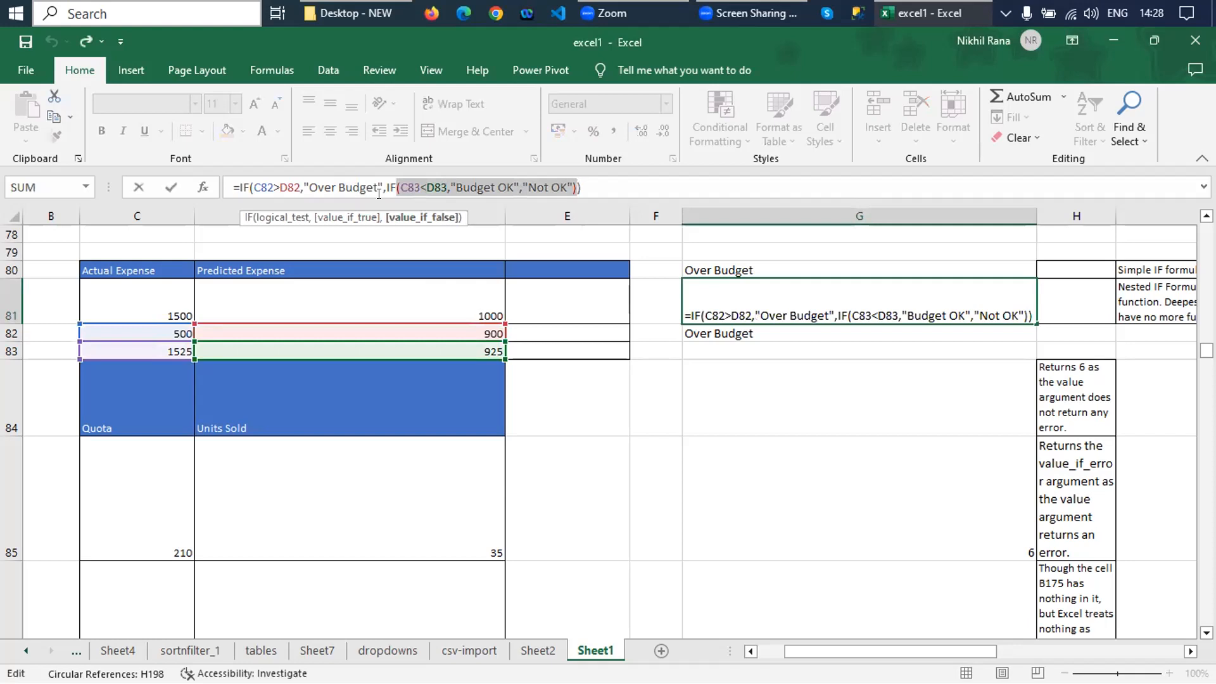
pyautogui.click(739, 395)
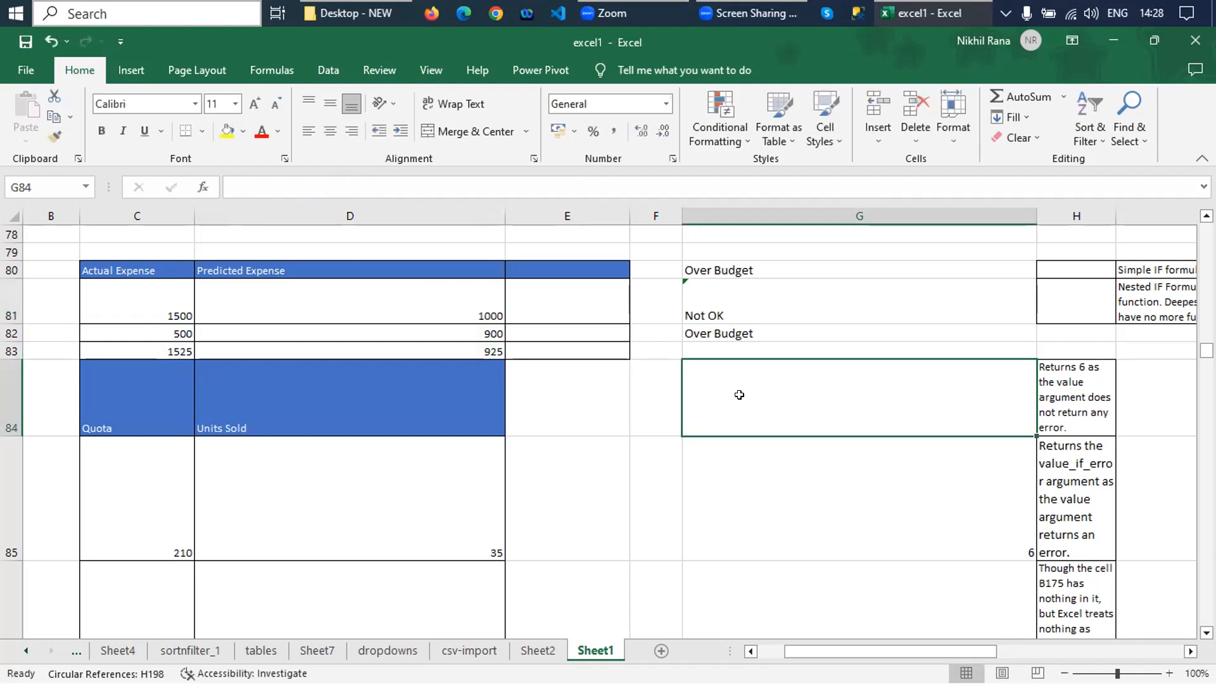
pyautogui.click(722, 309)
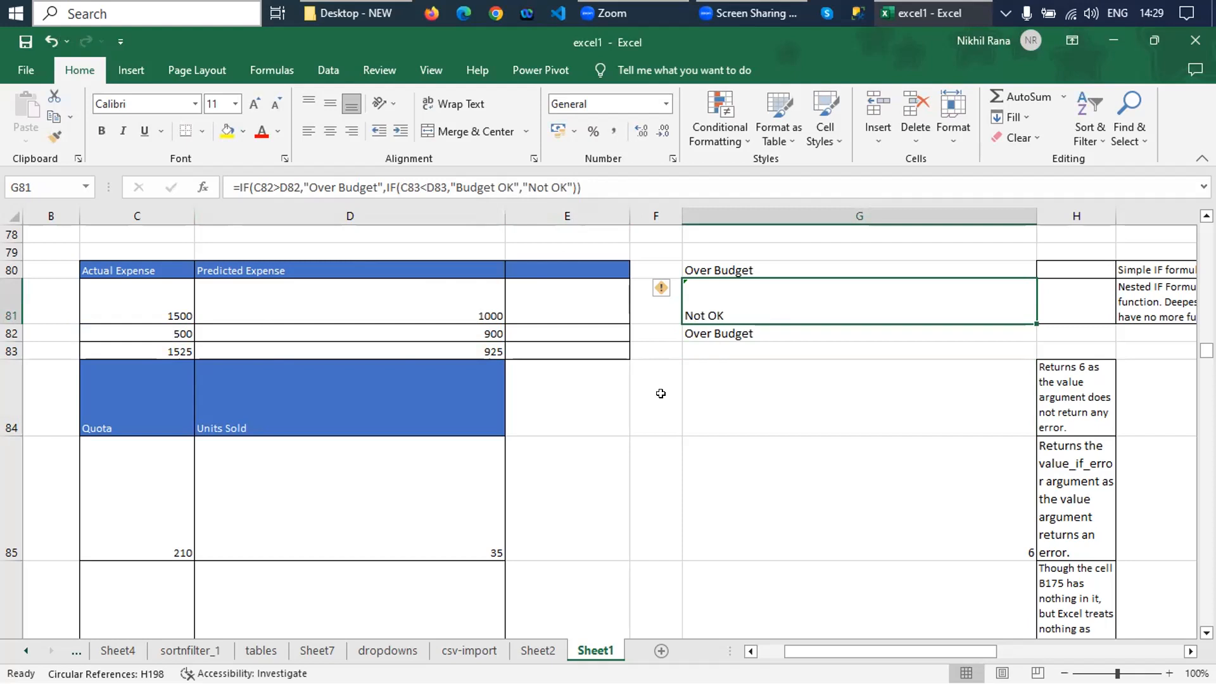
pyautogui.click(749, 393)
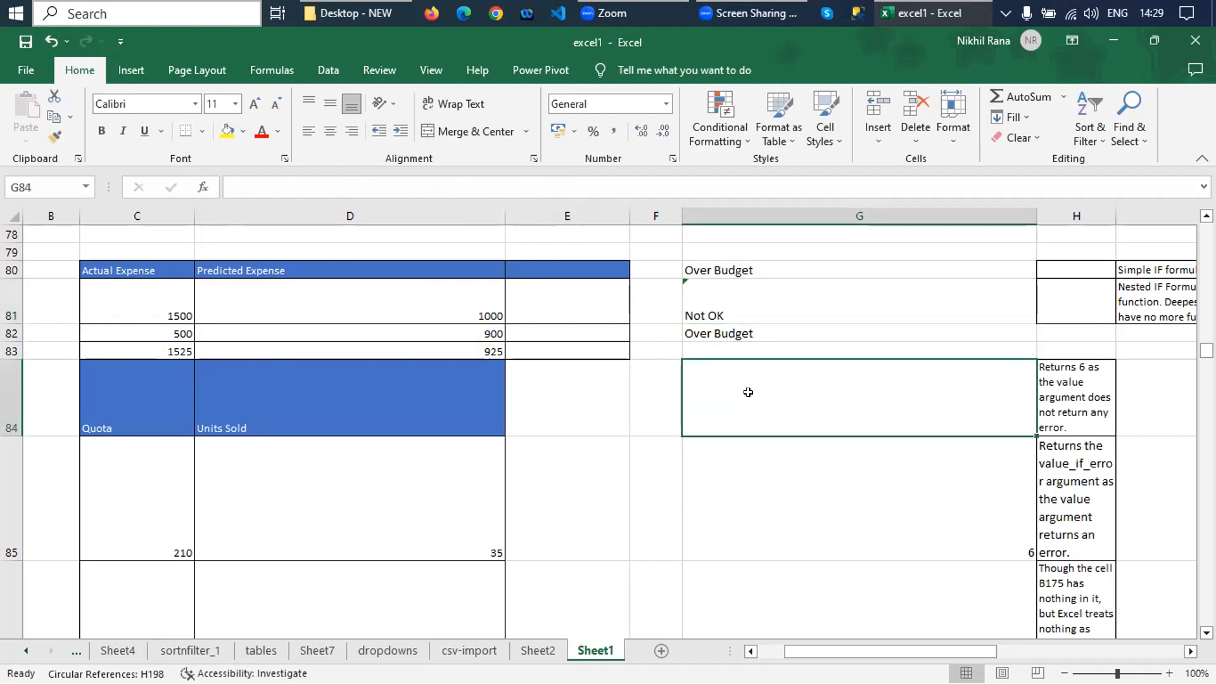
pyautogui.click(553, 392)
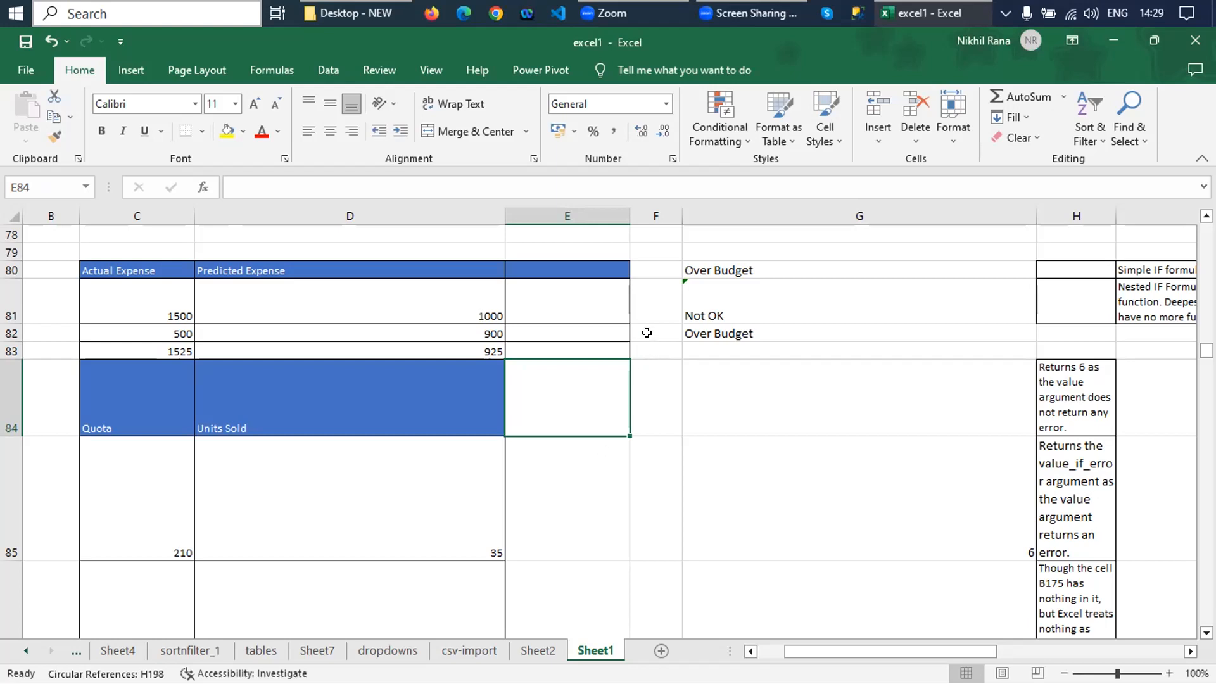
pyautogui.click(608, 347)
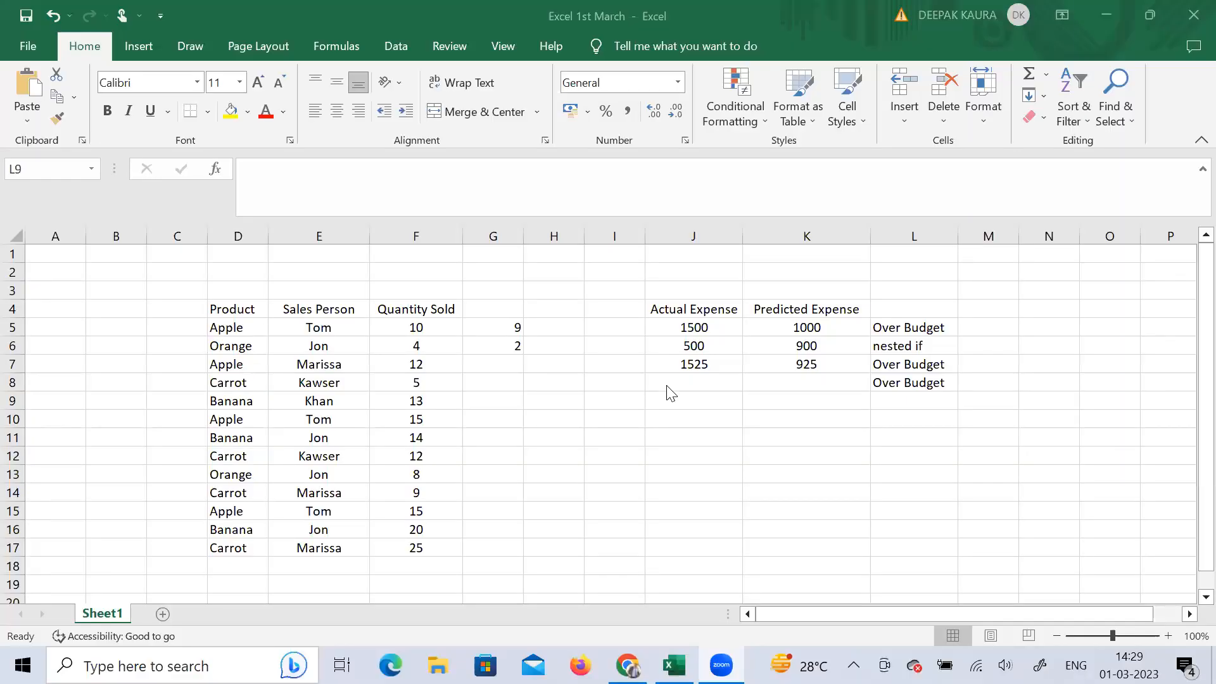
# - In the Excel 1st March workbook, set the Actual Expense in J5 to 150 and check the nested IF formula in L7
pyautogui.click(900, 368)
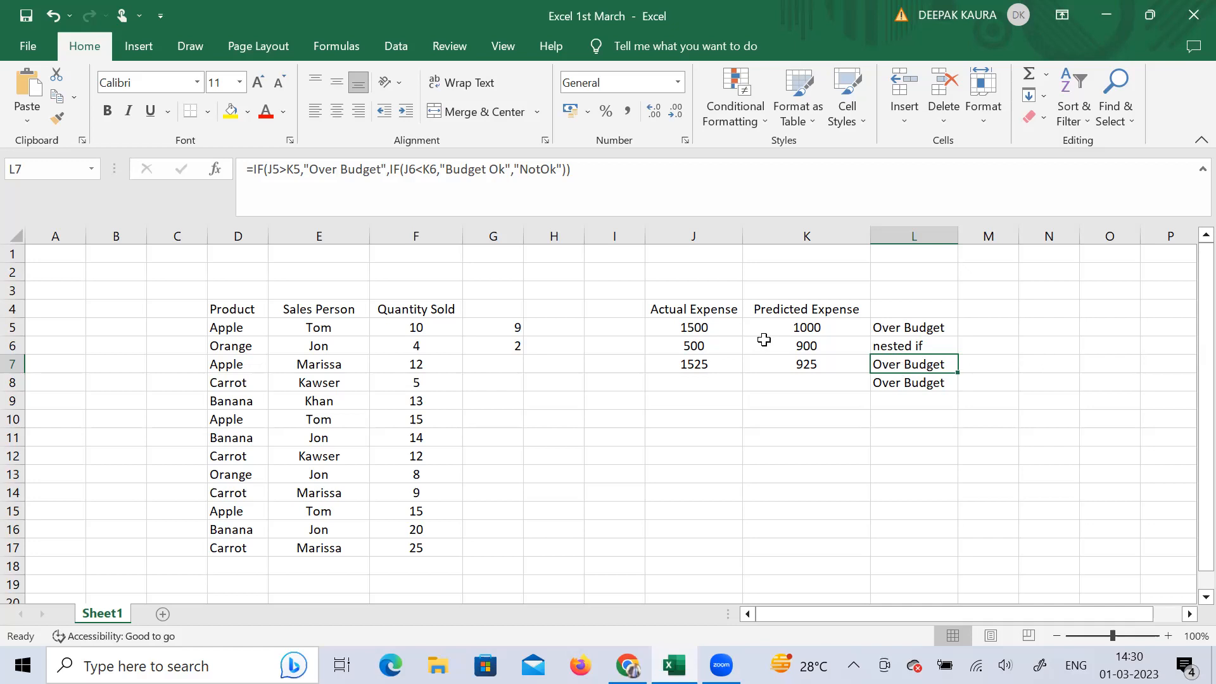
pyautogui.click(702, 329)
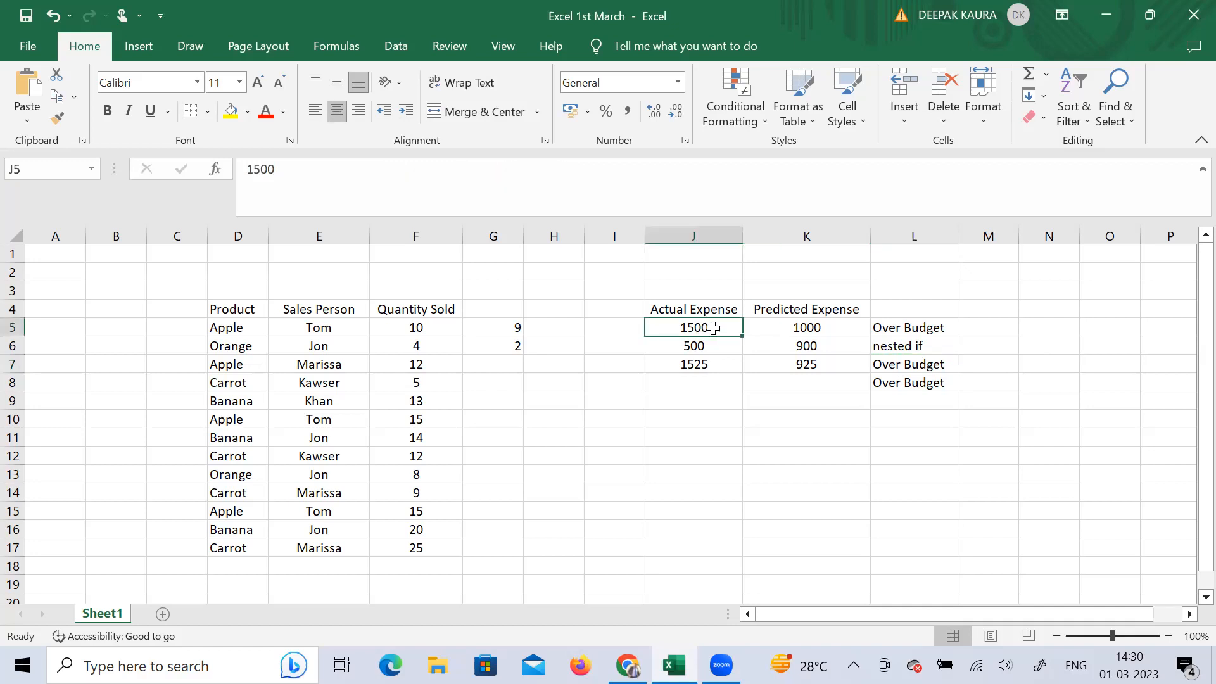
pyautogui.doubleClick(713, 328)
pyautogui.press('BackSpace')
pyautogui.click(764, 385)
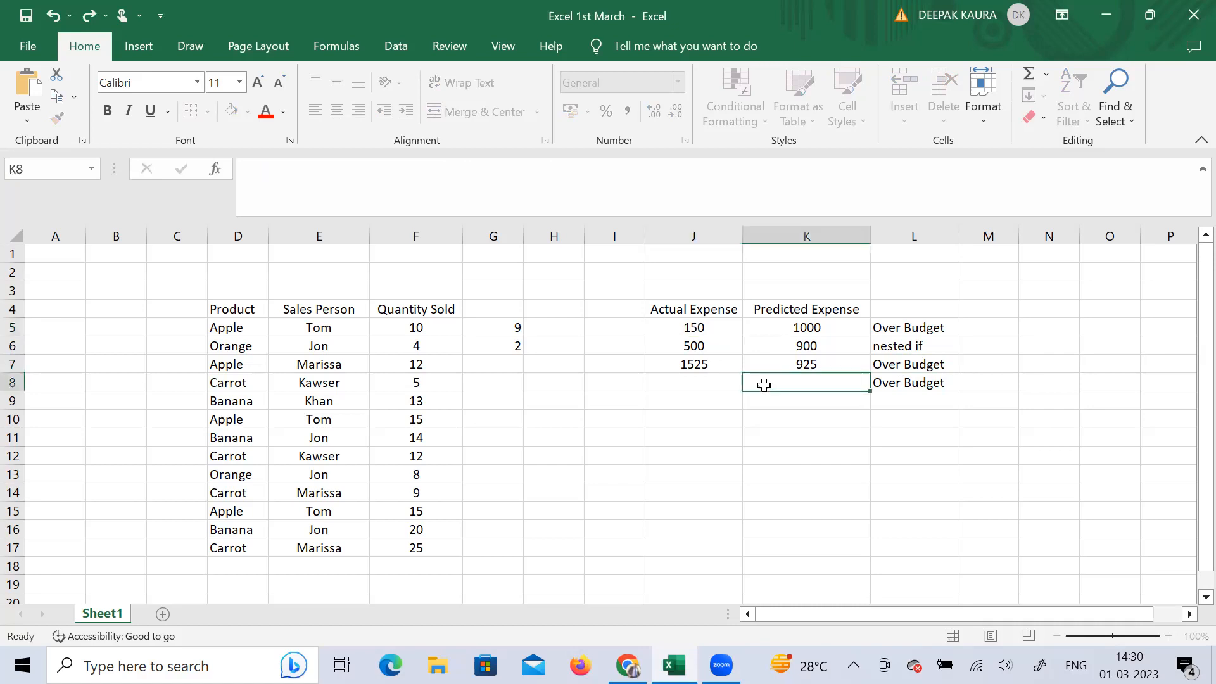
pyautogui.click(884, 367)
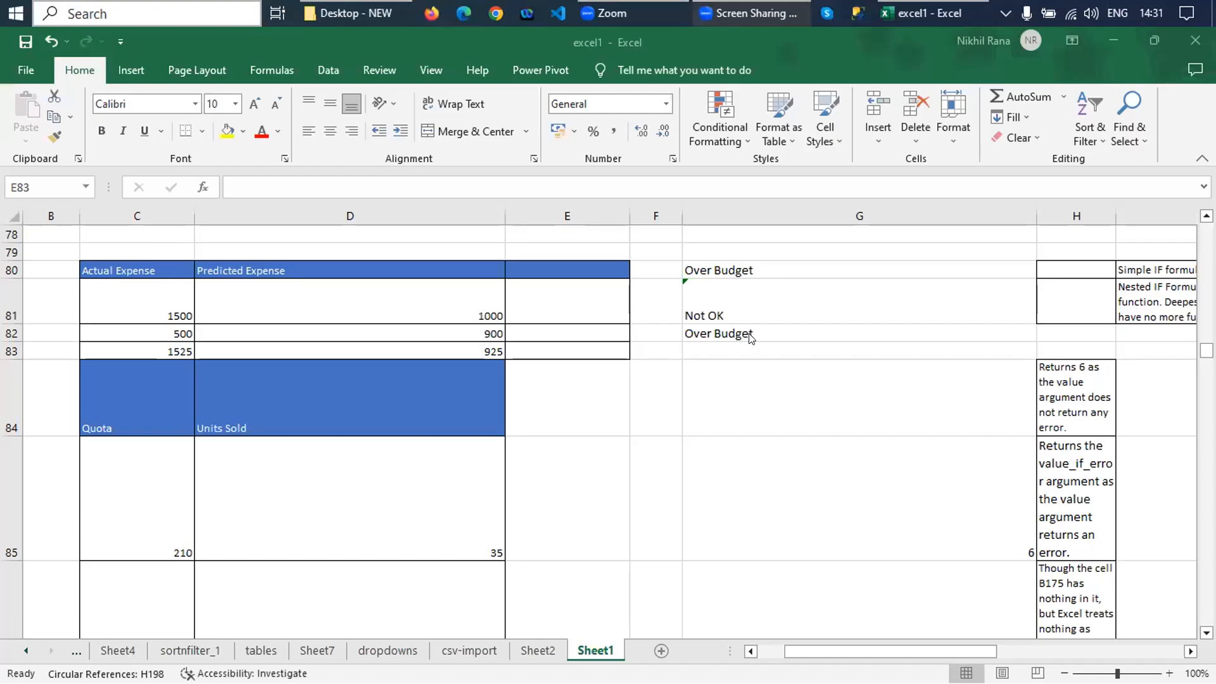
# - In the excel1 workbook, go past the IFERROR examples to the SUMPRODUCT heading in C89 on Sheet1
pyautogui.press('BackSpace')
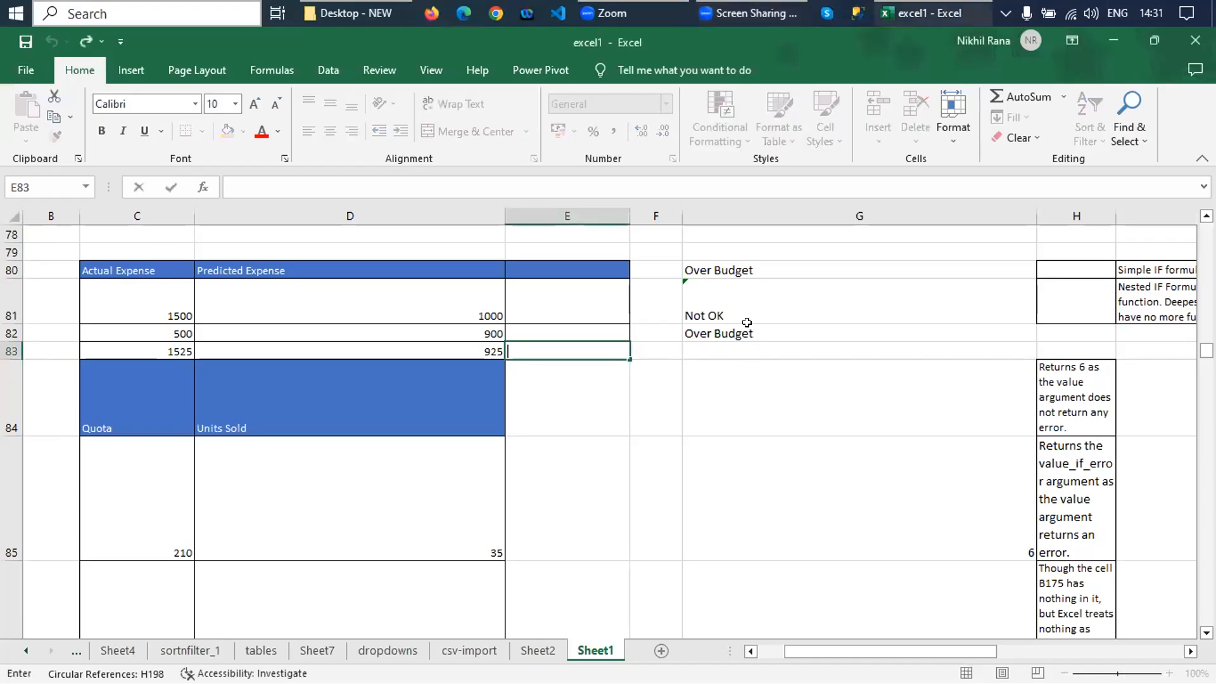
pyautogui.press('Down')
pyautogui.press('Down')
pyautogui.press('Up')
pyautogui.press('Up')
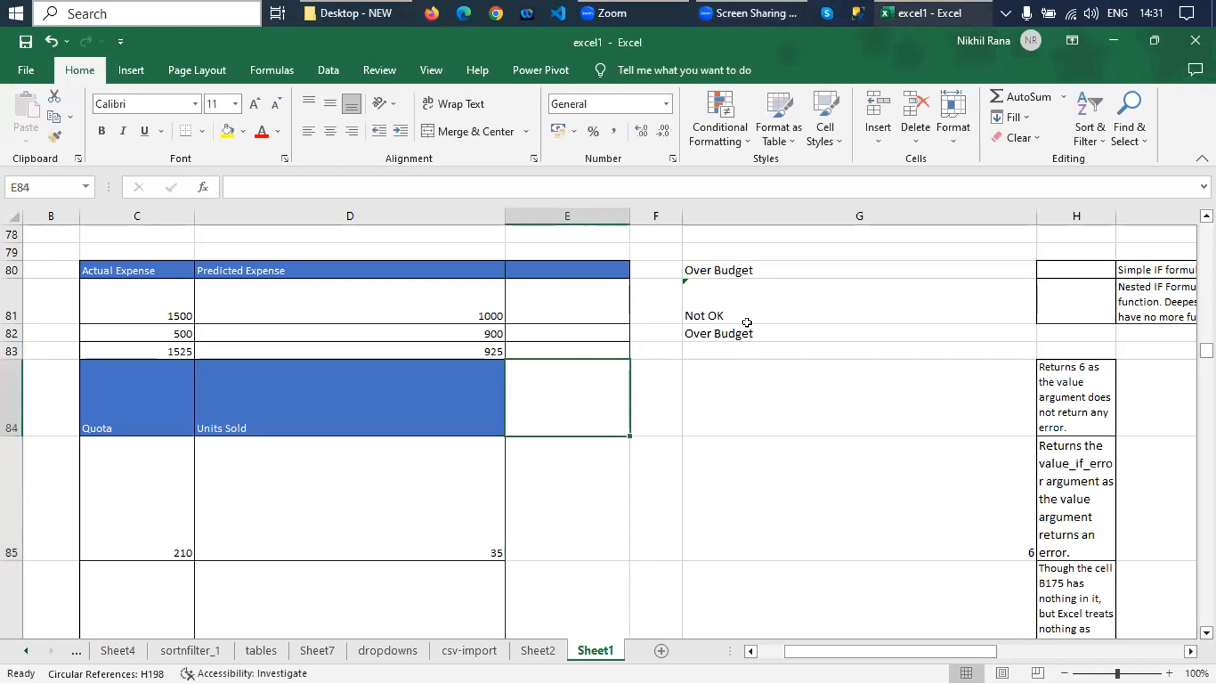
pyautogui.press('Right')
pyautogui.press('Right')
pyautogui.press('Right')
pyautogui.press('Right')
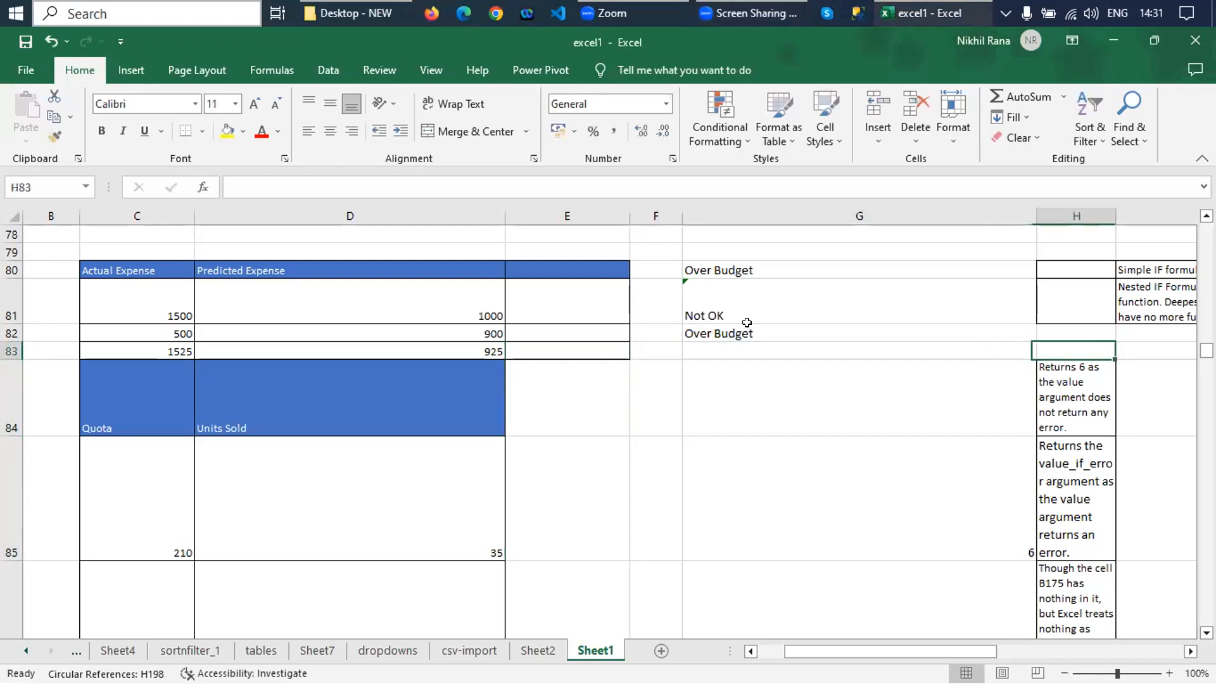
pyautogui.press('Left')
pyautogui.press('Left')
pyautogui.press('Down')
pyautogui.press('Down')
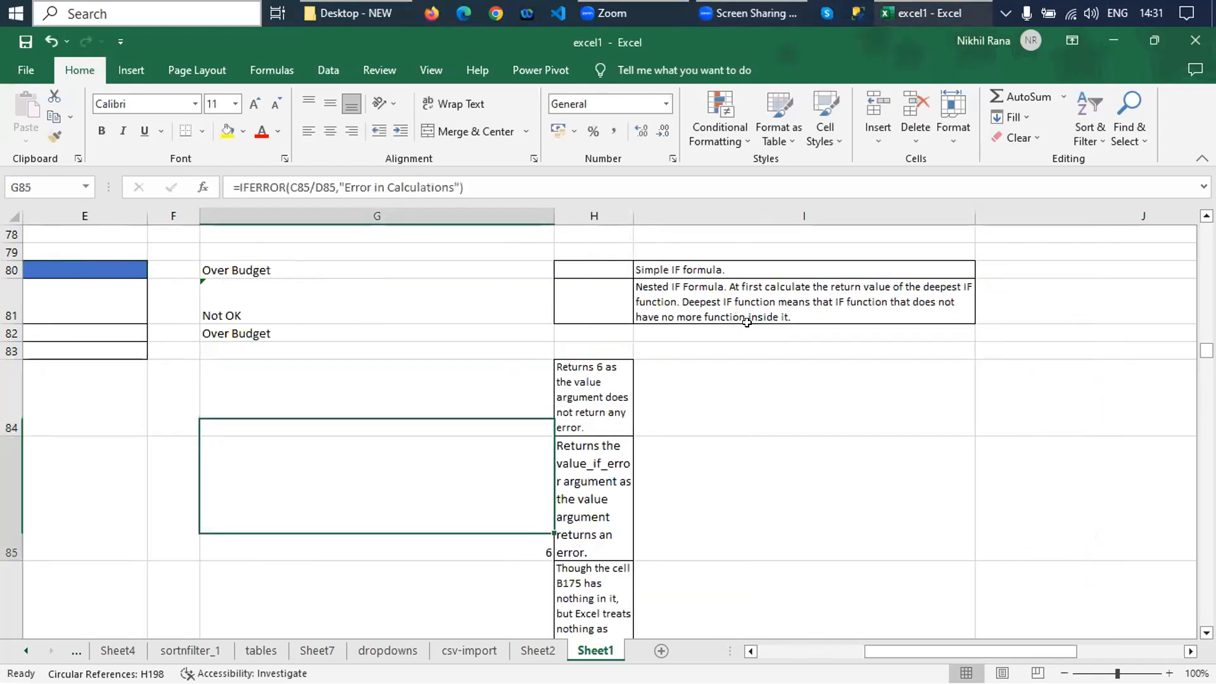
pyautogui.press('Down')
pyautogui.press('Down')
pyautogui.press('Down')
pyautogui.press('Down')
pyautogui.press('Down')
pyautogui.press('Down')
pyautogui.press('Down')
pyautogui.press('Down')
pyautogui.press('Up')
pyautogui.press('Left')
pyautogui.press('Left')
pyautogui.press('Left')
pyautogui.press('Left')
pyautogui.press('Left')
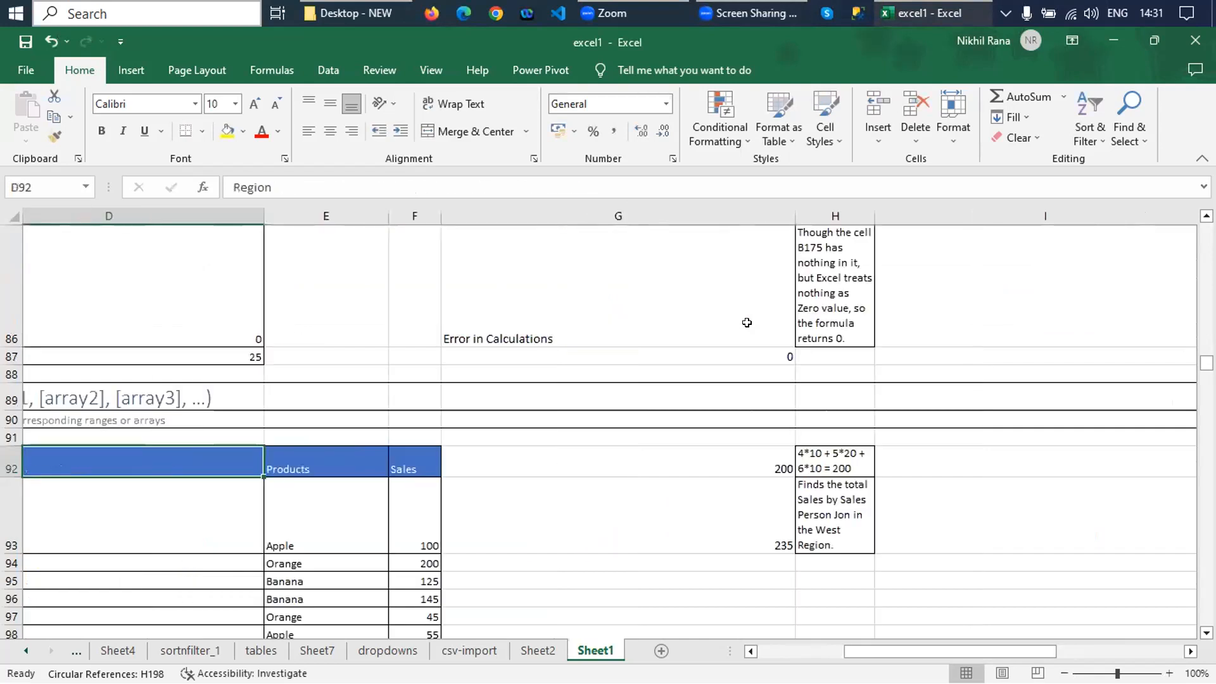
pyautogui.press('Right')
pyautogui.press('Up')
pyautogui.press('Up')
pyautogui.press('Up')
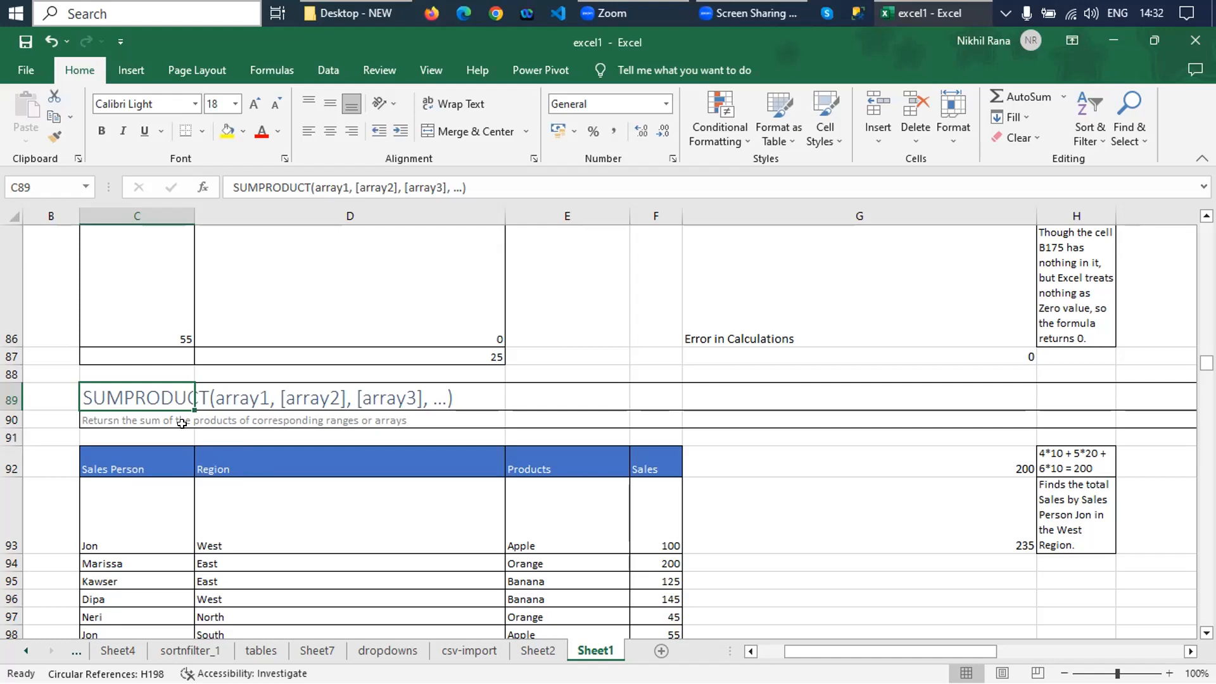
# - Examine the SUMPRODUCT array constants in G92 and the Sales Person, Region and Sales arguments of the formula in G93
pyautogui.click(644, 531)
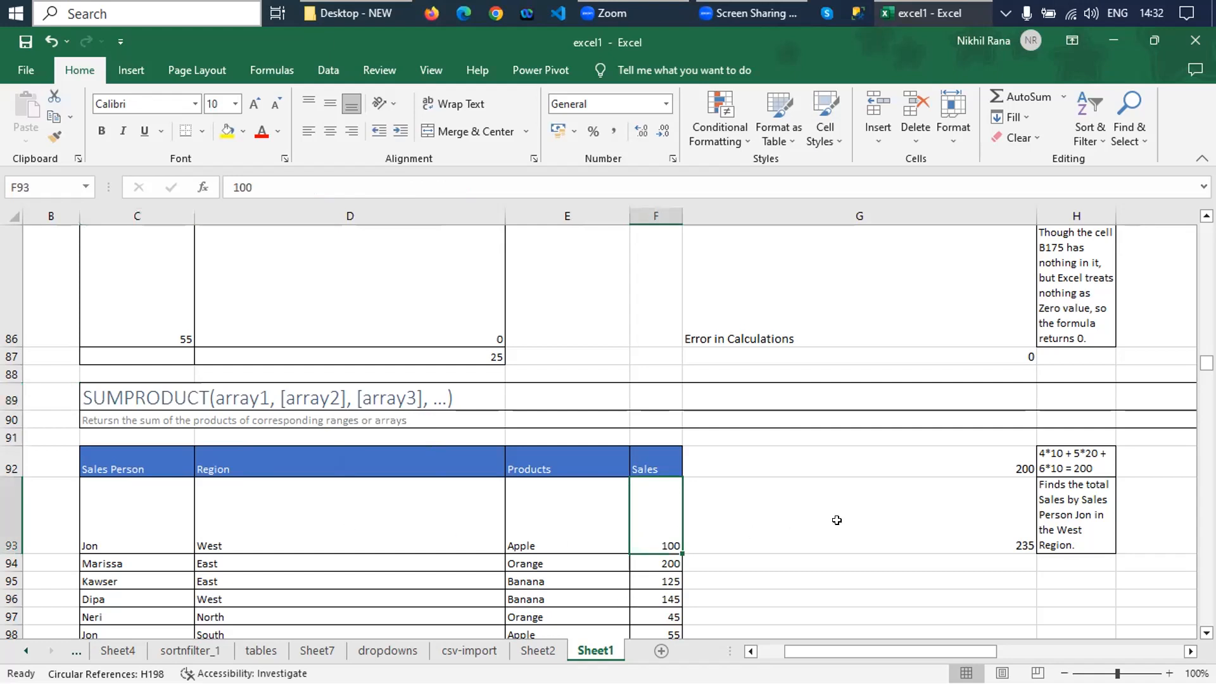
pyautogui.click(988, 467)
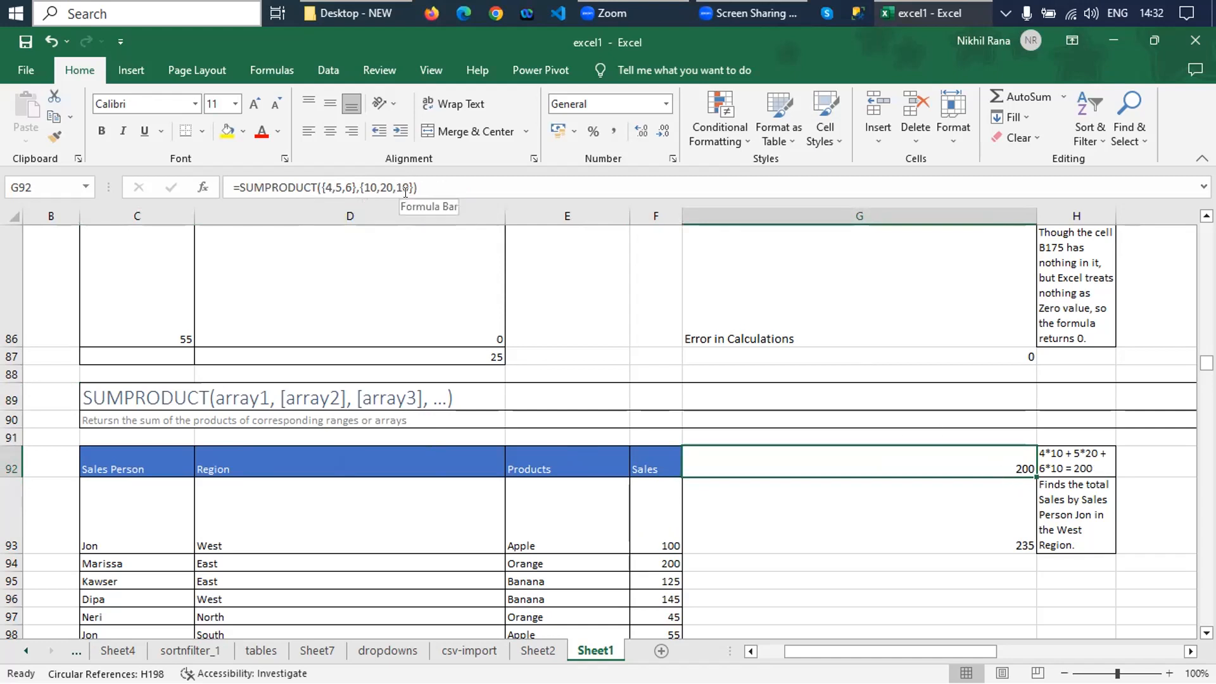
pyautogui.click(818, 533)
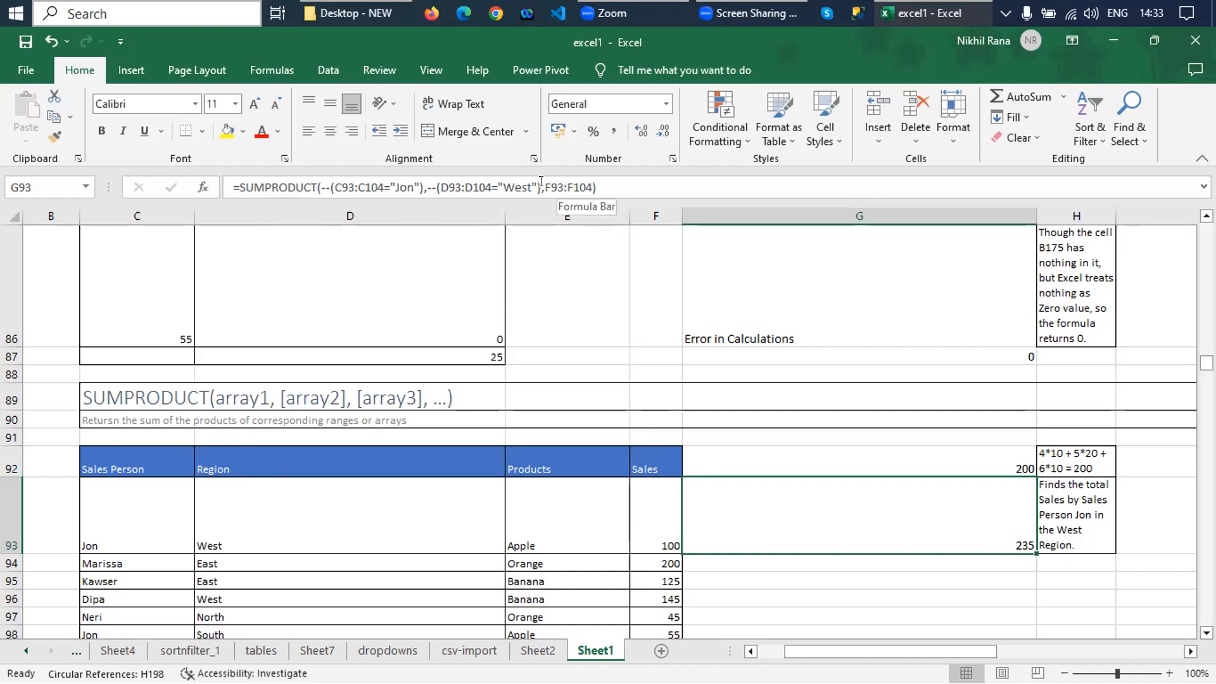
pyautogui.doubleClick(562, 183)
pyautogui.moveTo(335, 186); pyautogui.dragTo(537, 186)
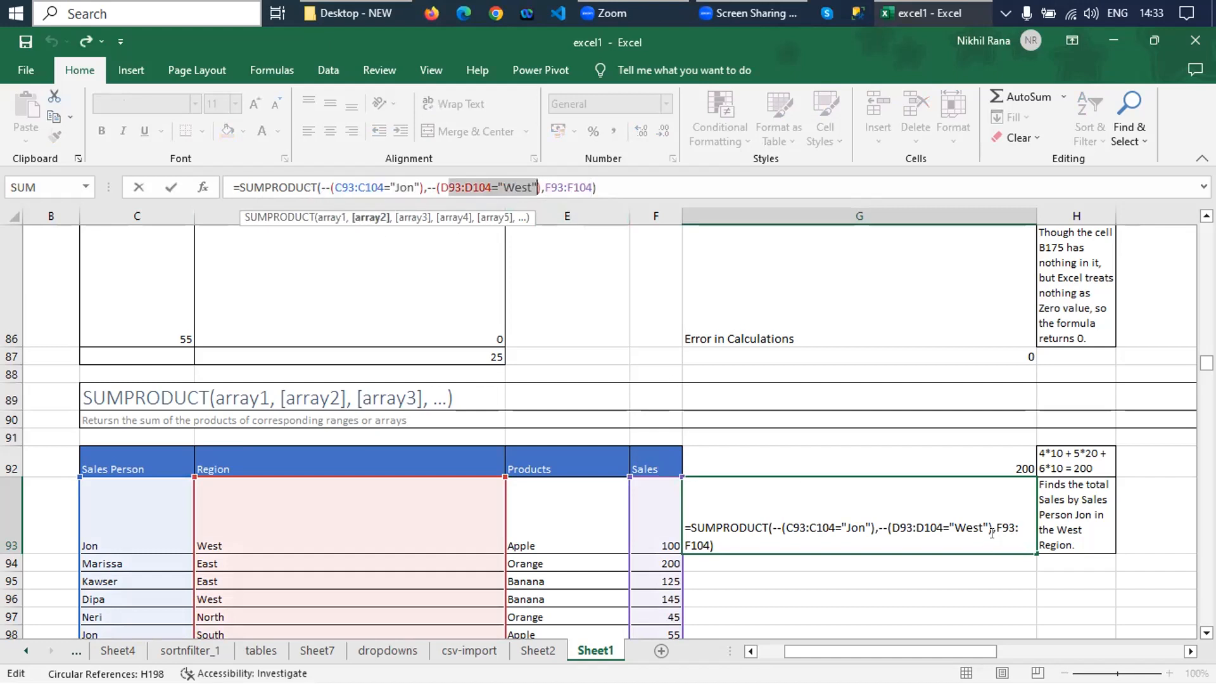
pyautogui.click(988, 599)
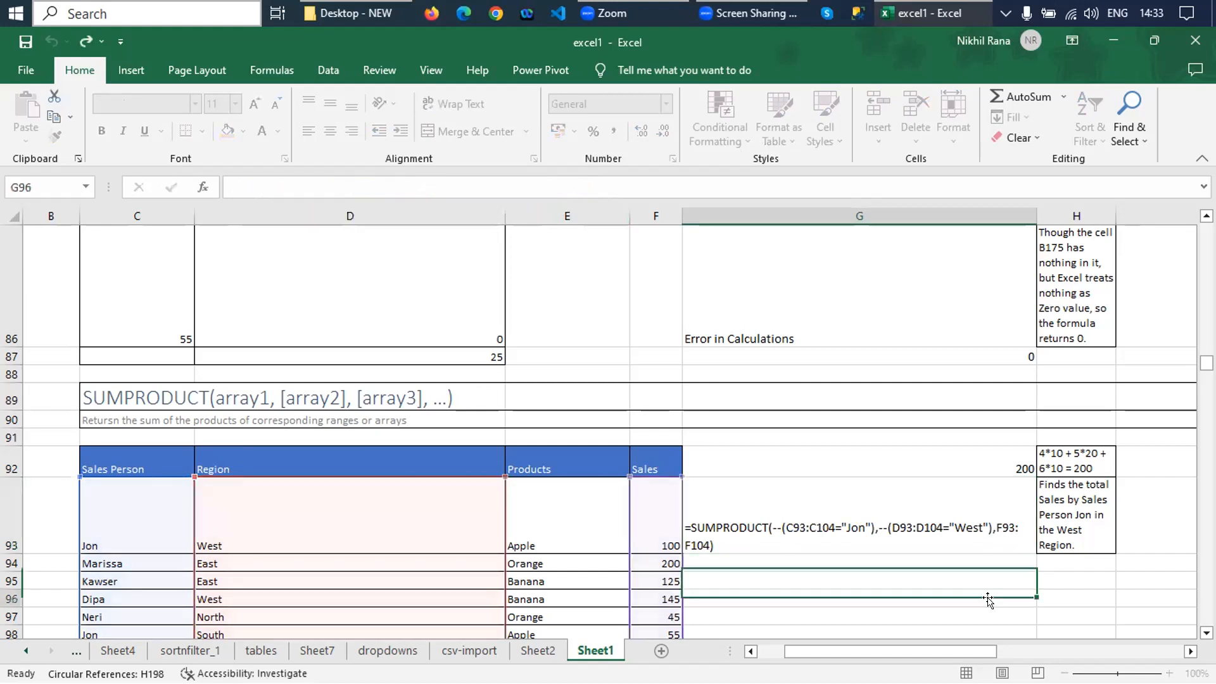
# - Compare the SUMPRODUCT formulas in G93 and G92
pyautogui.click(1002, 545)
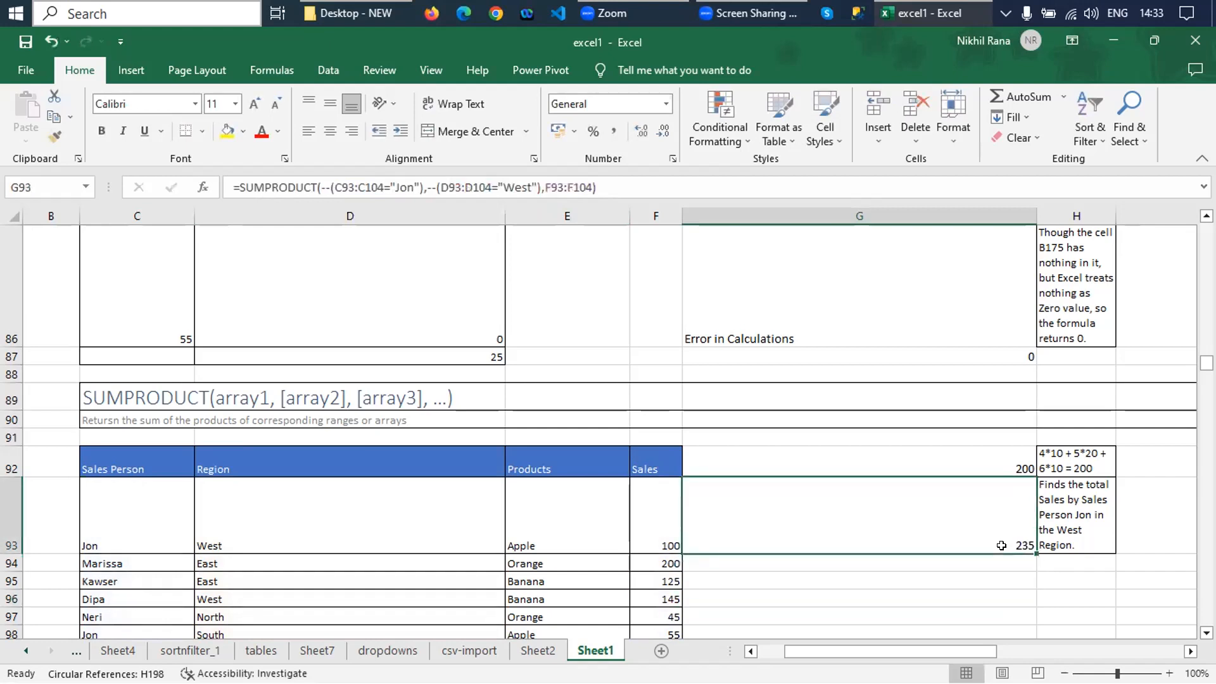
pyautogui.click(935, 454)
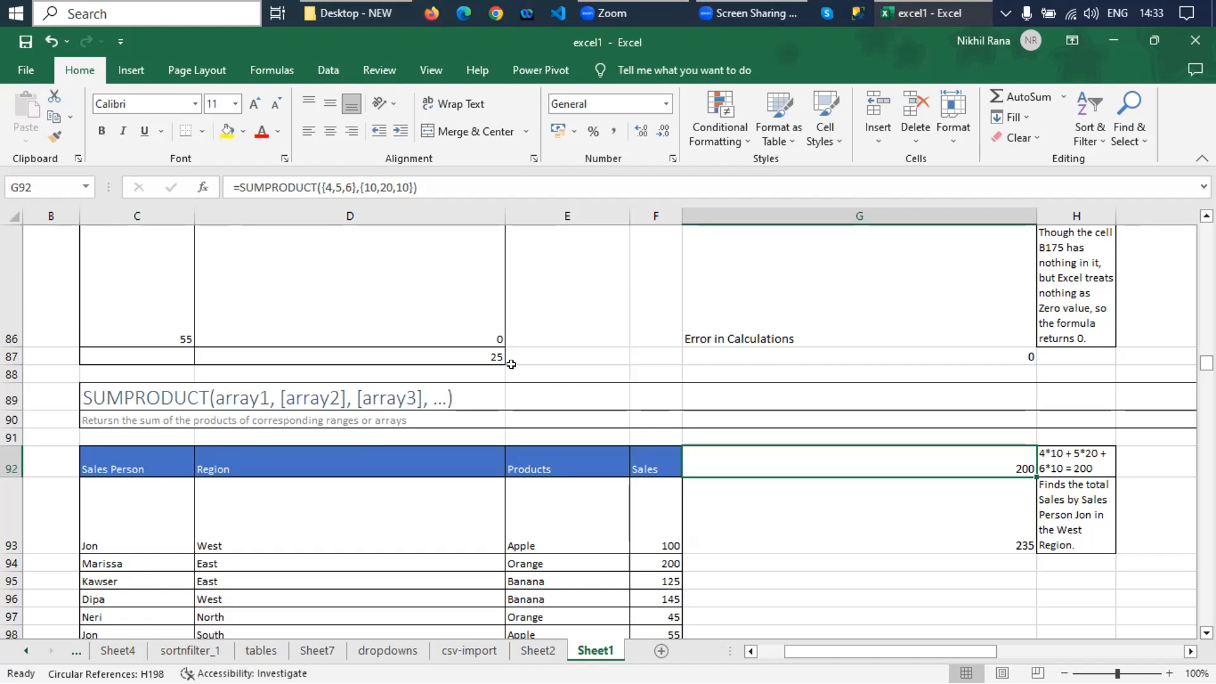
pyautogui.click(858, 574)
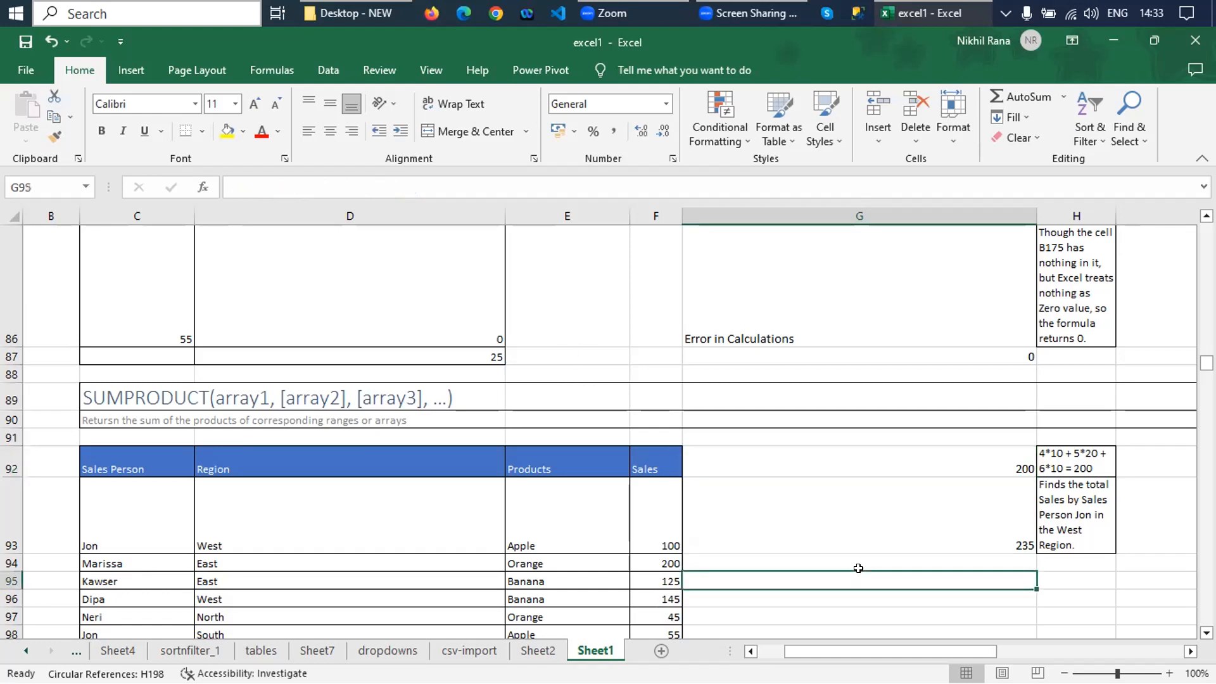
# - Look through the SUMPRODUCT sales table down to row 104 and return to its Sales Person header in C92
pyautogui.press('Down')
pyautogui.press('Down')
pyautogui.press('Down')
pyautogui.press('Down')
pyautogui.press('Down')
pyautogui.press('Down')
pyautogui.press('Down')
pyautogui.press('Down')
pyautogui.press('Down')
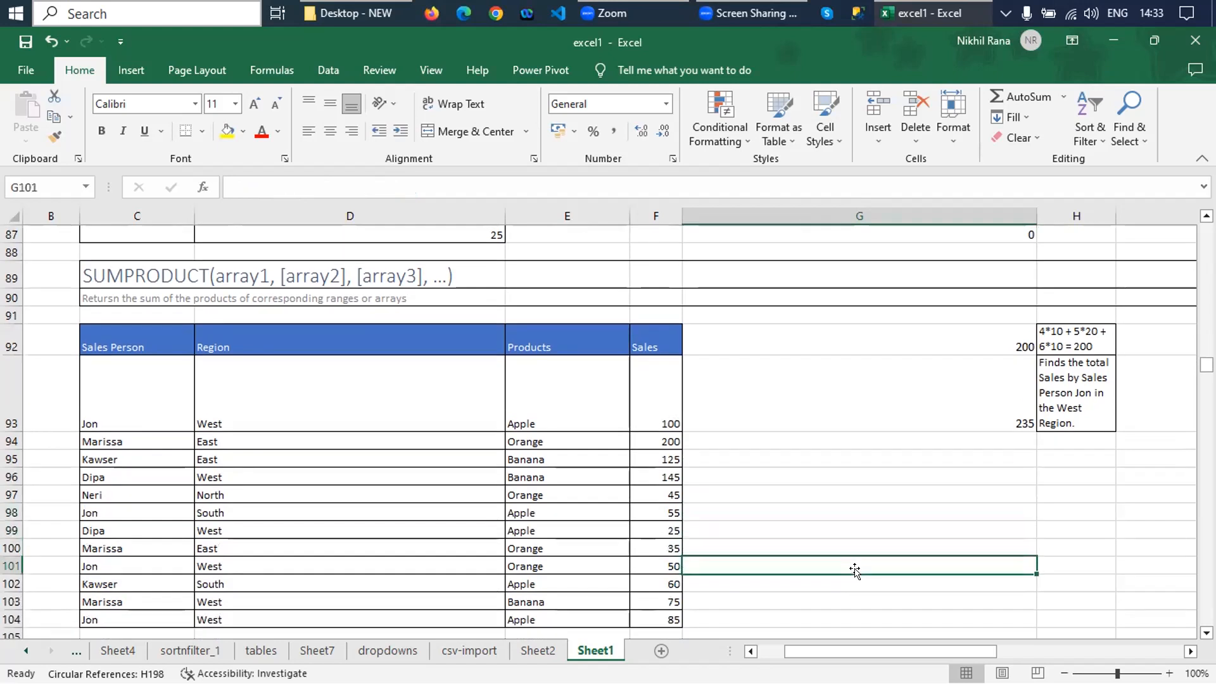
pyautogui.press('Down')
pyautogui.press('Down')
pyautogui.press('Home')
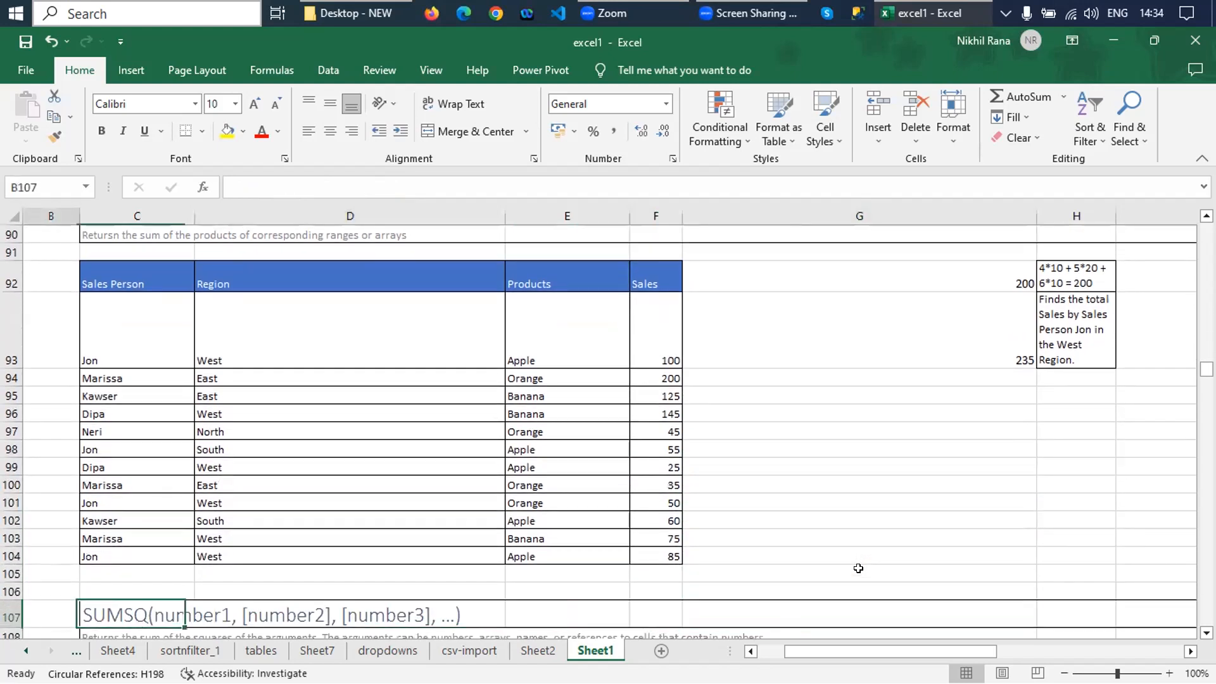
pyautogui.press('Right')
pyautogui.press('Right')
pyautogui.press('Up')
pyautogui.press('Up')
pyautogui.press('Up')
pyautogui.press('Up')
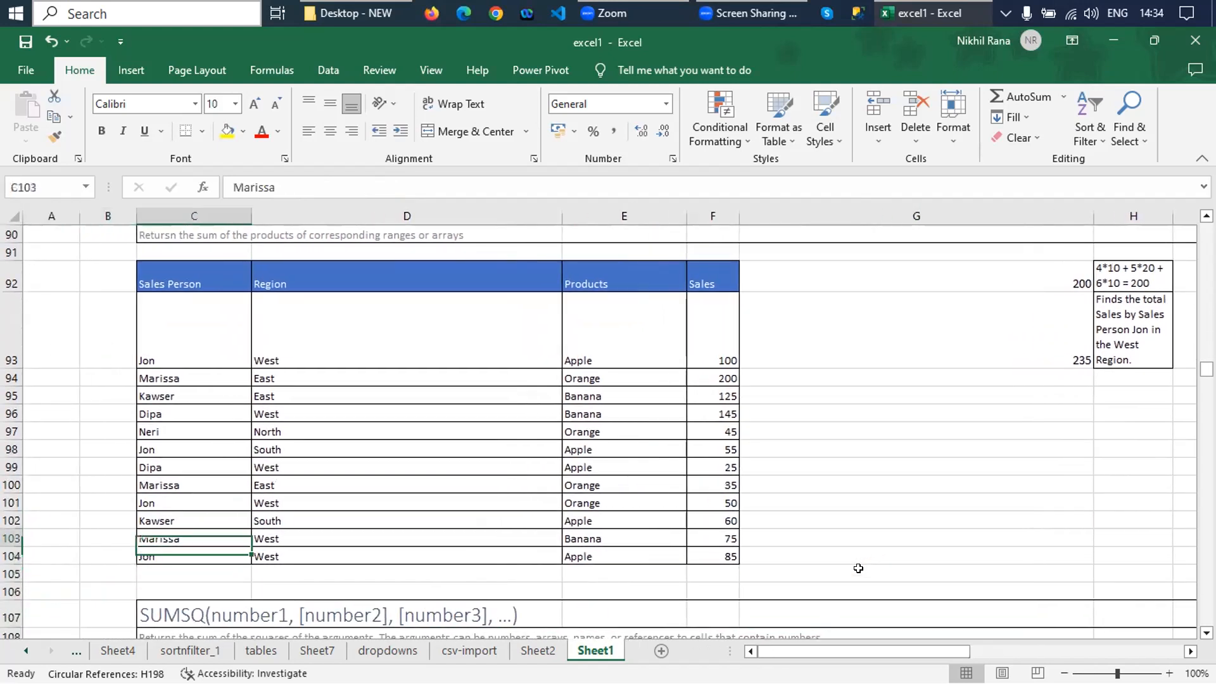
pyautogui.press('Up')
pyautogui.press('Up')
pyautogui.press('Up')
pyautogui.press('Up')
pyautogui.press('Up')
pyautogui.press('Up')
pyautogui.press('Up')
pyautogui.press('Up')
pyautogui.press('Up')
pyautogui.press('Up')
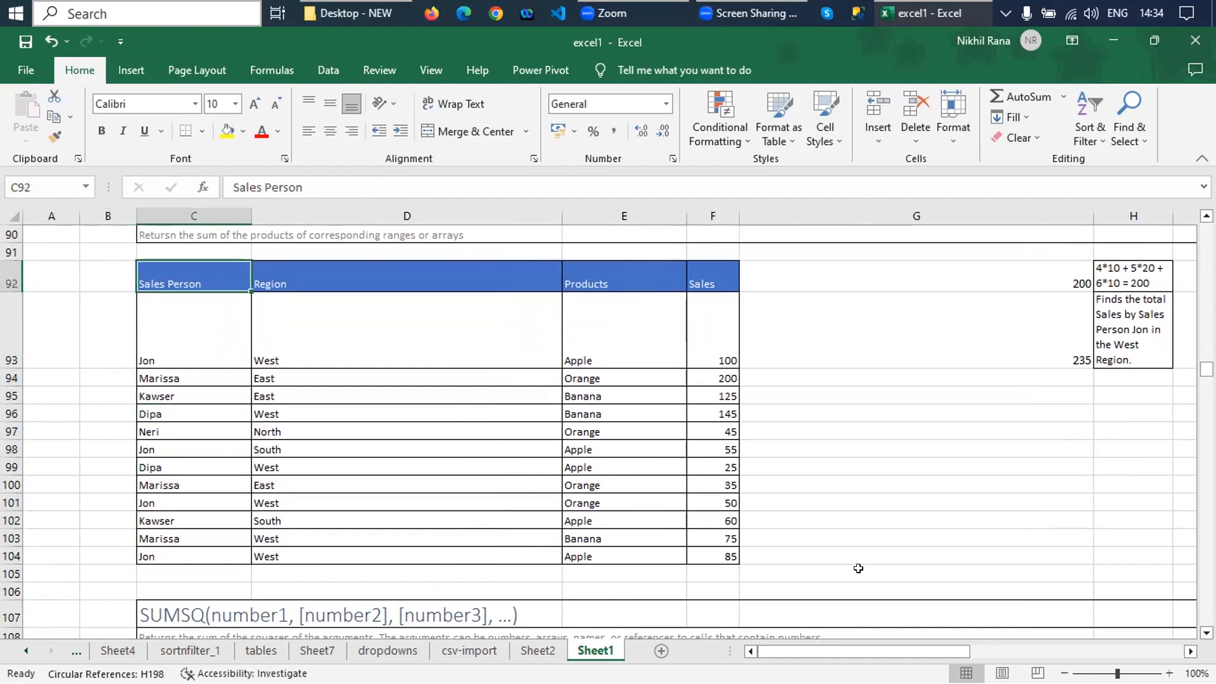
# - Copy the sales table C92:F104 with its headers, switch briefly to another window, and clear the copy selection in the excel1 workbook
pyautogui.hotkey('shift', 'Right')
pyautogui.hotkey('shift', 'Right')
pyautogui.hotkey('shift', 'Right')
pyautogui.hotkey('shift', 'Down')
pyautogui.hotkey('shift', 'Down')
pyautogui.hotkey('shift', 'Down')
pyautogui.hotkey('shift', 'Down')
pyautogui.hotkey('shift', 'Down')
pyautogui.hotkey('shift', 'Down')
pyautogui.hotkey('shift', 'Down')
pyautogui.hotkey('shift', 'Down')
pyautogui.hotkey('shift', 'Down')
pyautogui.hotkey('shift', 'Down')
pyautogui.hotkey('shift', 'Down')
pyautogui.hotkey('shift', 'Down')
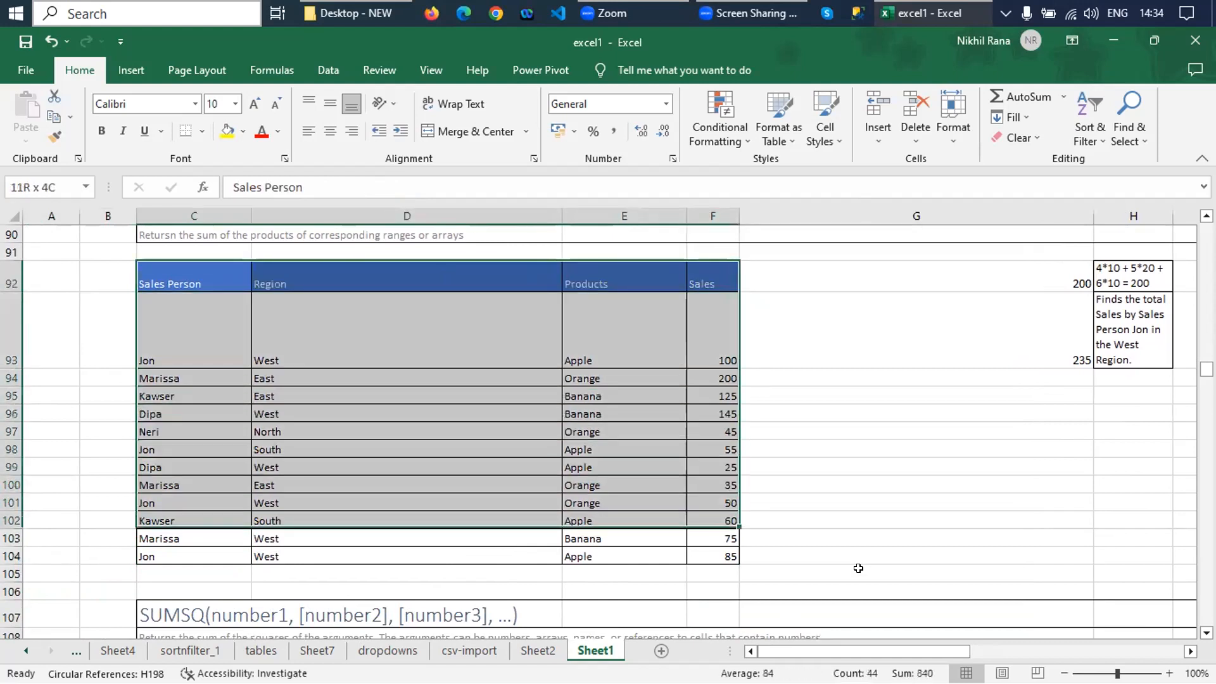
pyautogui.hotkey('ctrl', 'c')
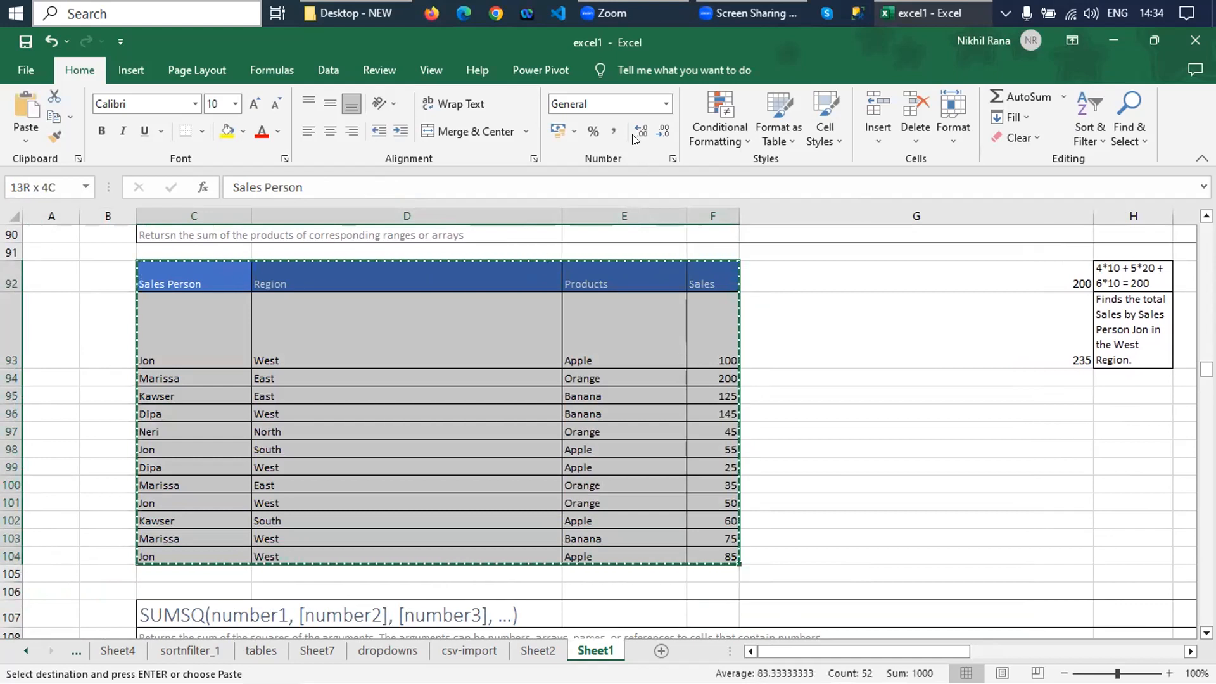
pyautogui.hotkey('alt', 'Tab')
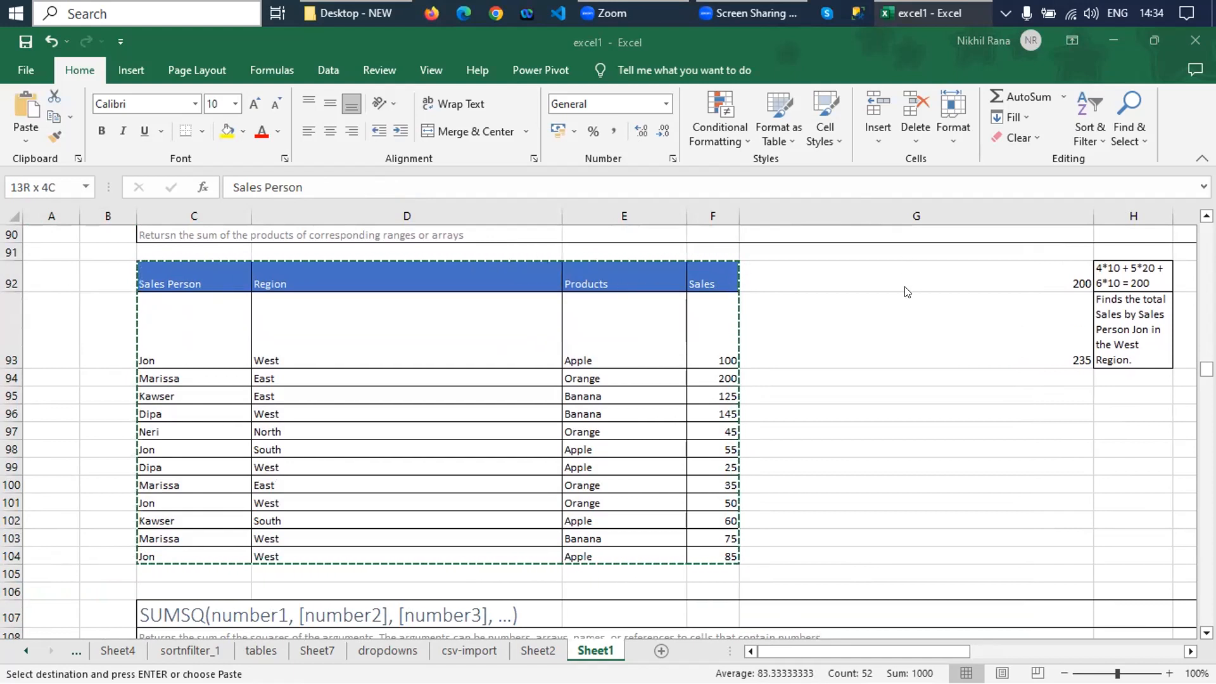
pyautogui.hotkey('alt', 'Tab')
pyautogui.press('Escape')
# - Examine the array constants in G92 and the Sales Person, Region and Sales range arguments of the SUMPRODUCT formula in G93
pyautogui.click(937, 274)
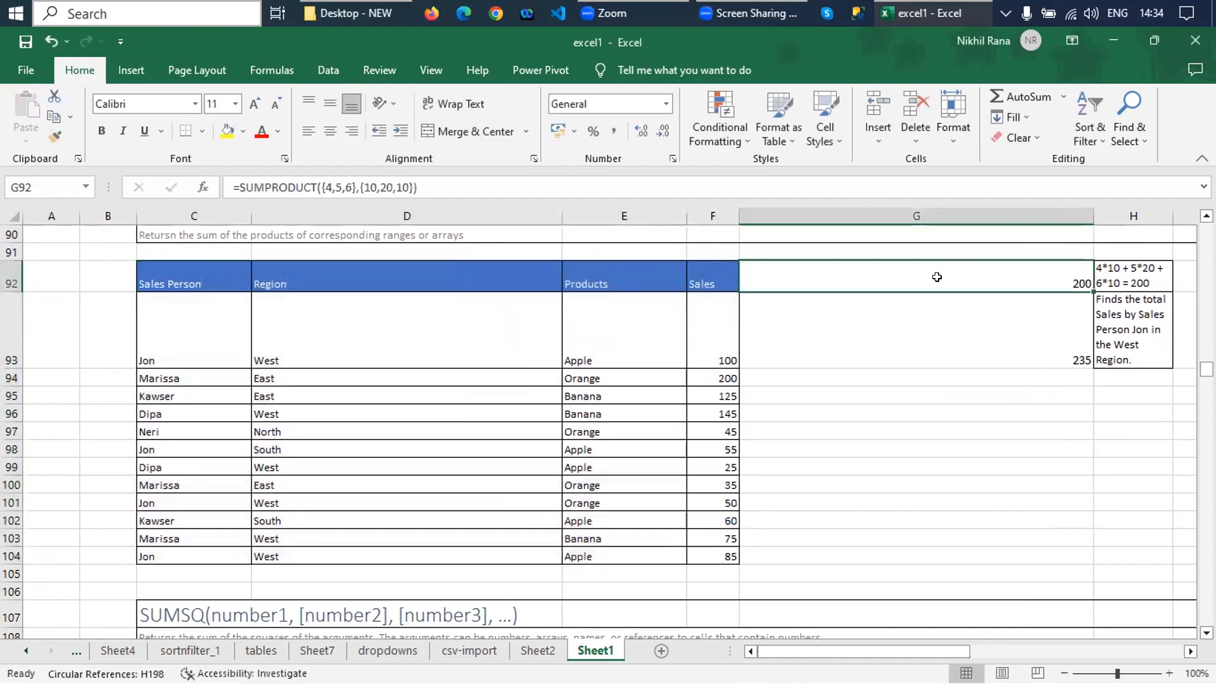
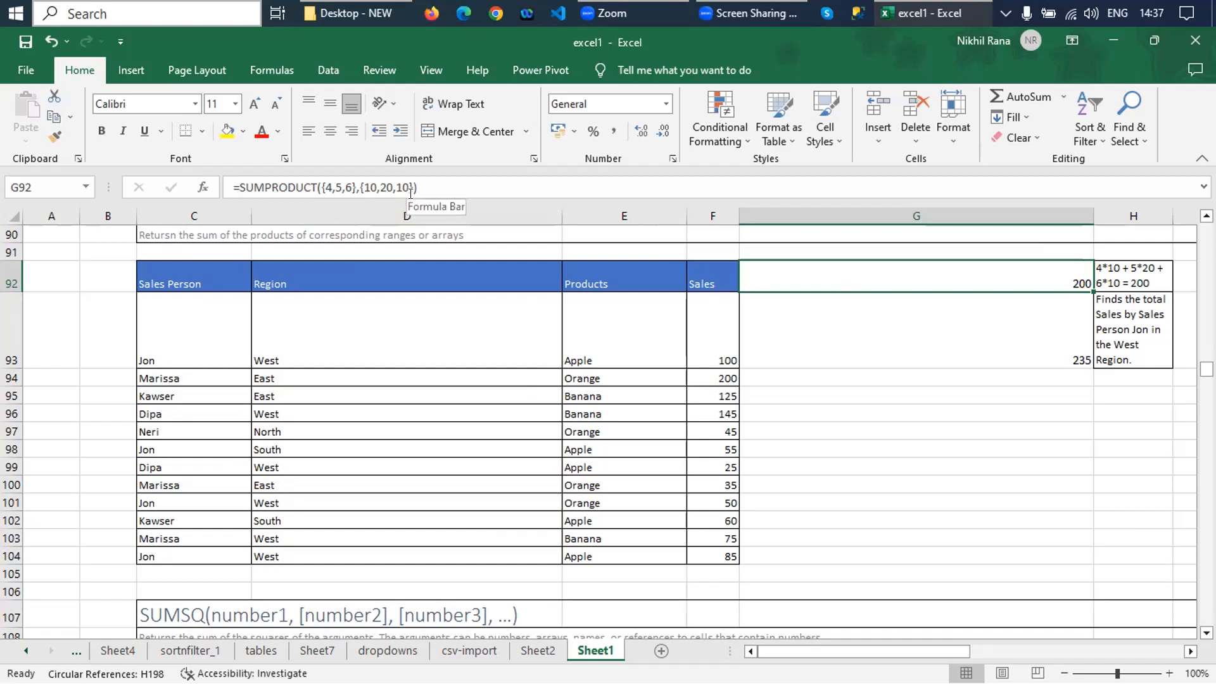
pyautogui.click(943, 336)
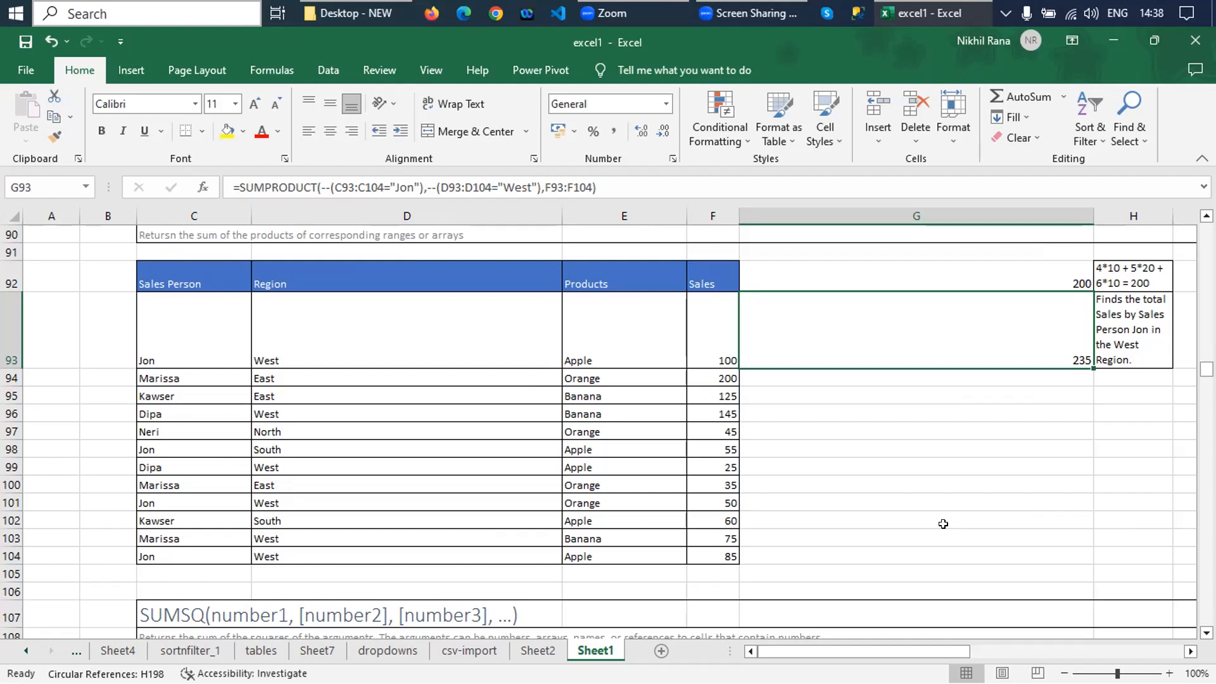
pyautogui.click(339, 187)
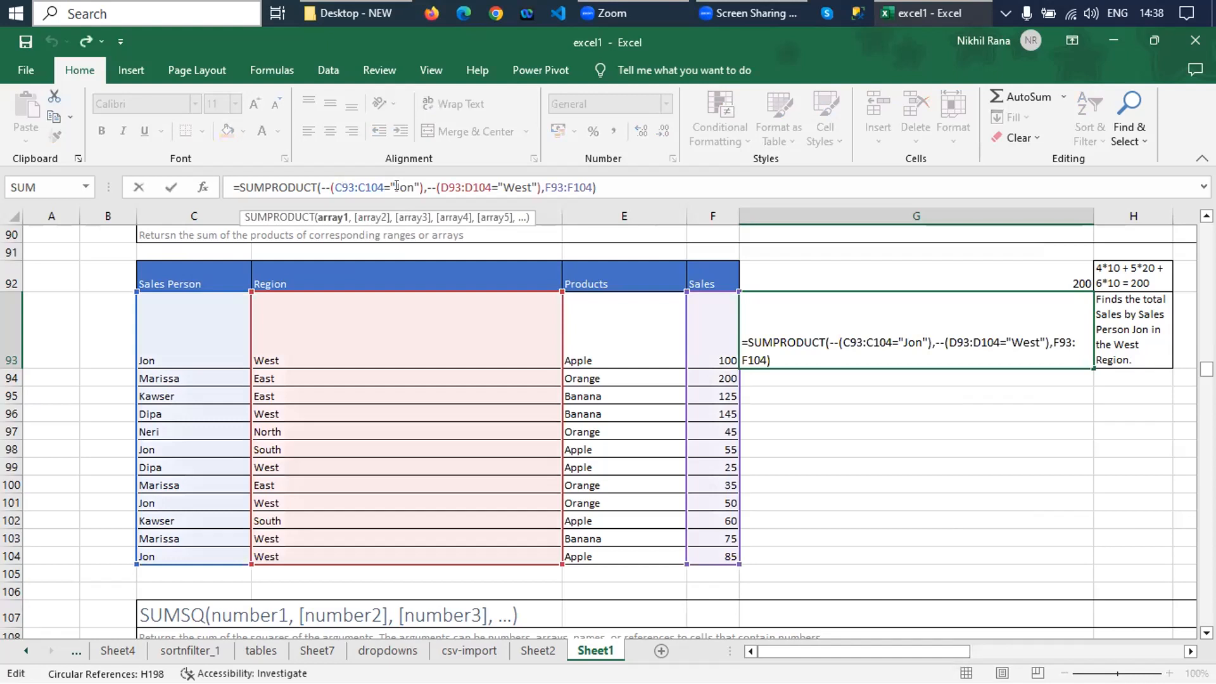
pyautogui.click(466, 186)
pyautogui.moveTo(552, 187); pyautogui.dragTo(581, 182)
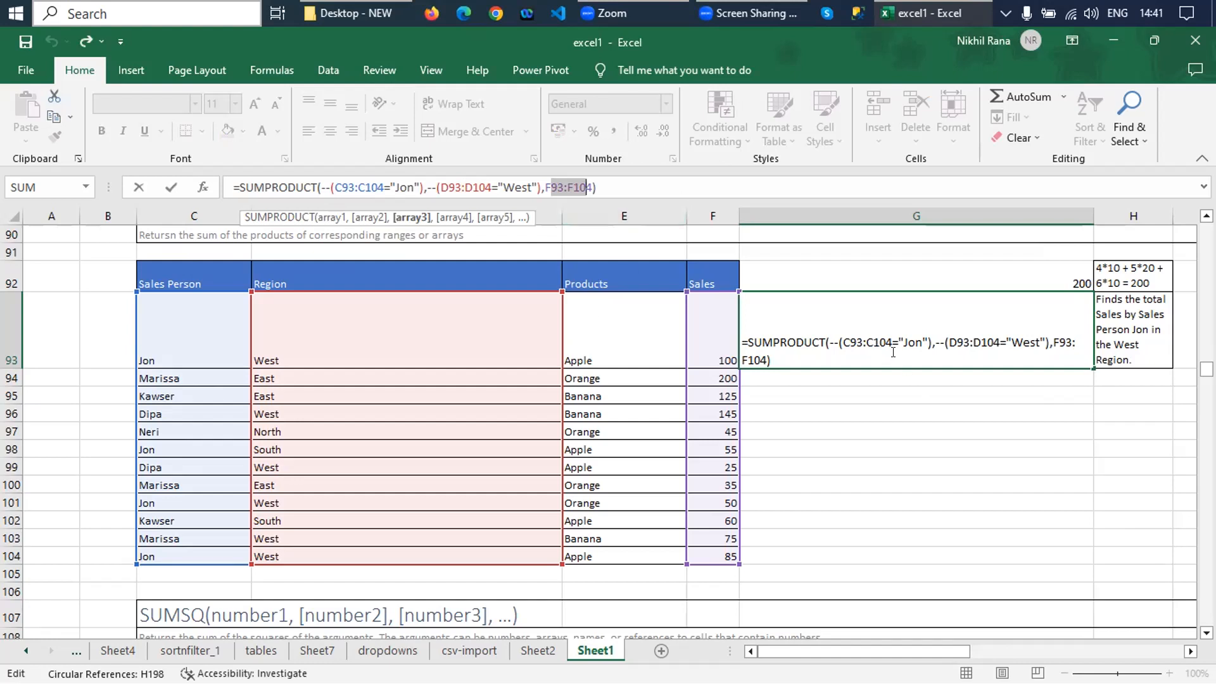
# - Copy the complete SUMPRODUCT formula text from G93 and close the cell for editing
pyautogui.click(867, 363)
pyautogui.hotkey('shift', 'Home')
pyautogui.hotkey('ctrl', 'c')
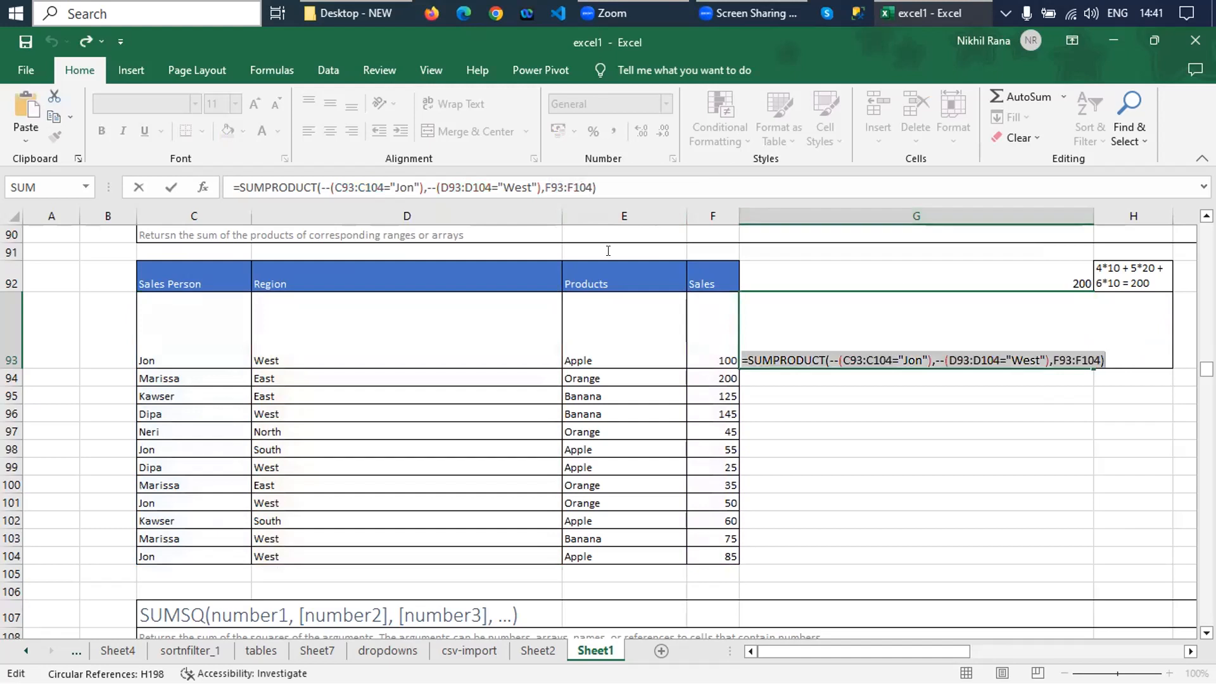
pyautogui.click(608, 251)
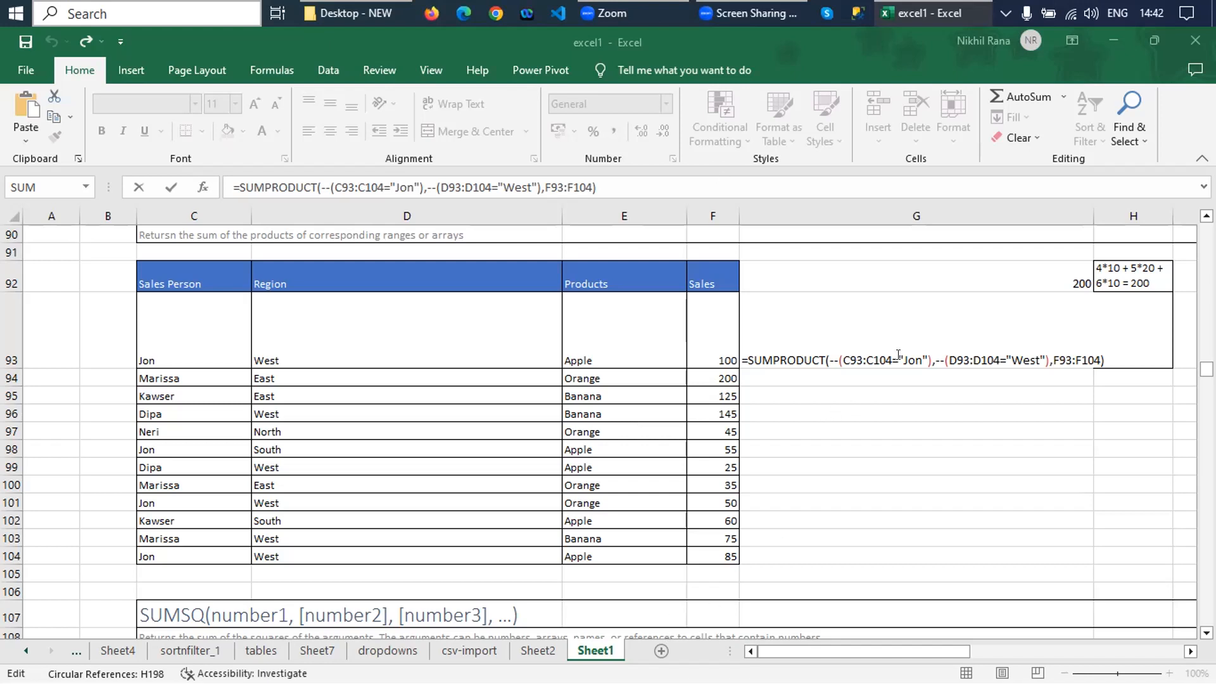
pyautogui.press('Return')
# - Go past the sales table to the SUMSQ heading in C107
pyautogui.click(890, 454)
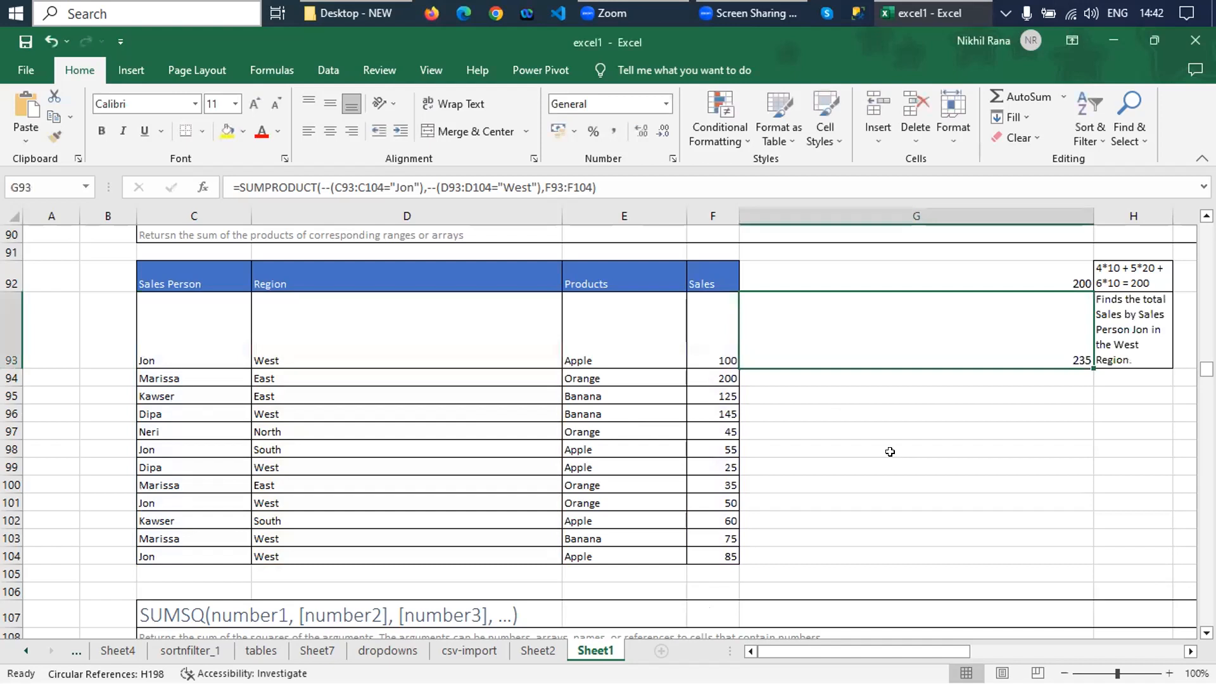
pyautogui.press('Down')
pyautogui.press('Down')
pyautogui.press('Down')
pyautogui.press('Down')
pyautogui.press('Down')
pyautogui.press('Down')
pyautogui.press('Down')
pyautogui.press('Down')
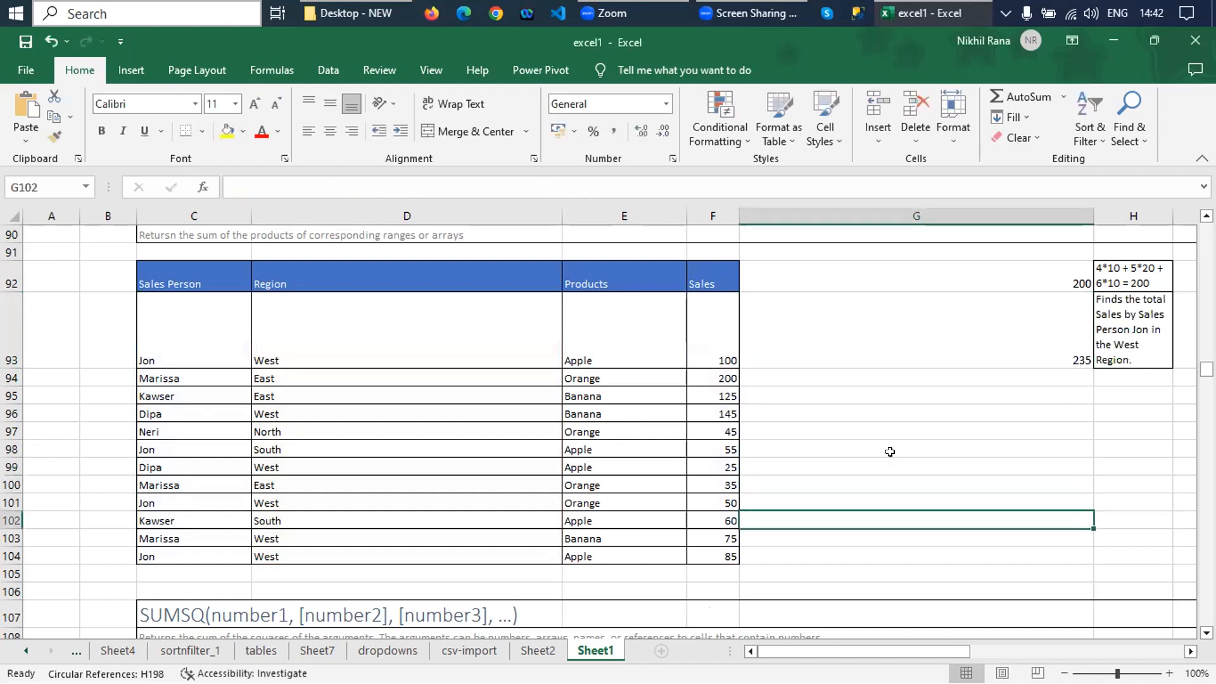
pyautogui.press('Down')
pyautogui.press('Down')
pyautogui.press('Down')
pyautogui.press('Down')
pyautogui.press('Up')
pyautogui.press('Up')
pyautogui.press('Up')
pyautogui.press('Left')
pyautogui.press('Left')
pyautogui.press('Left')
pyautogui.press('Left')
pyautogui.press('Left')
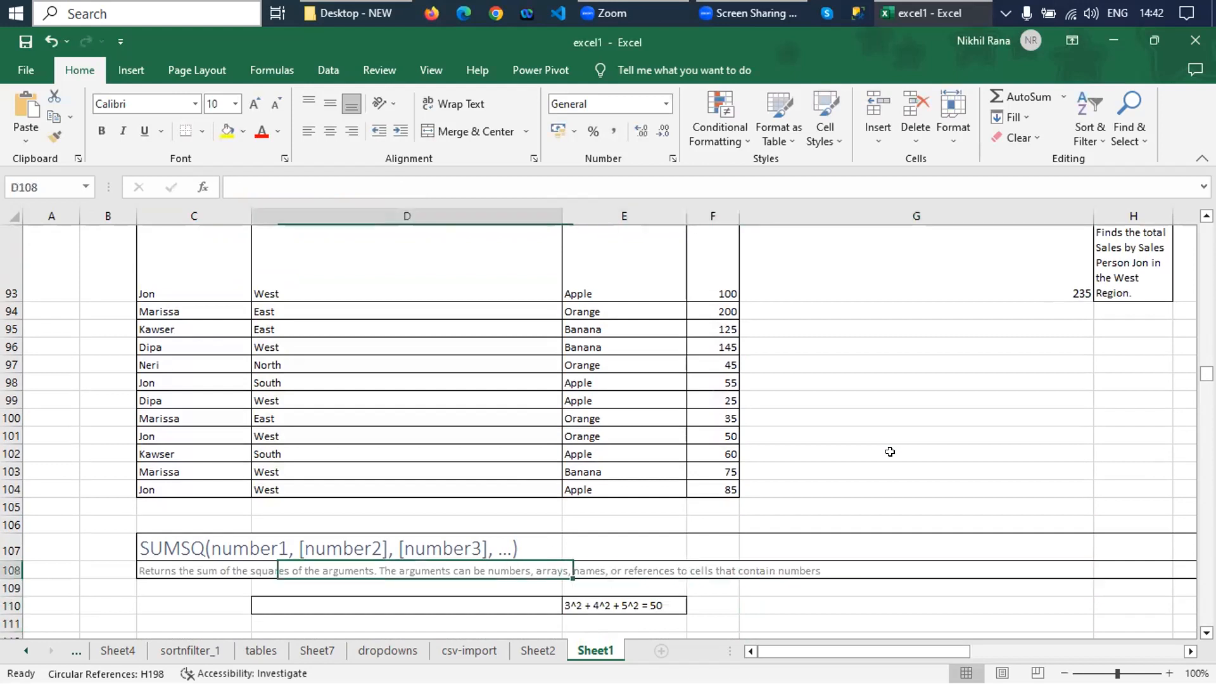
pyautogui.press('Up')
pyautogui.press('Right')
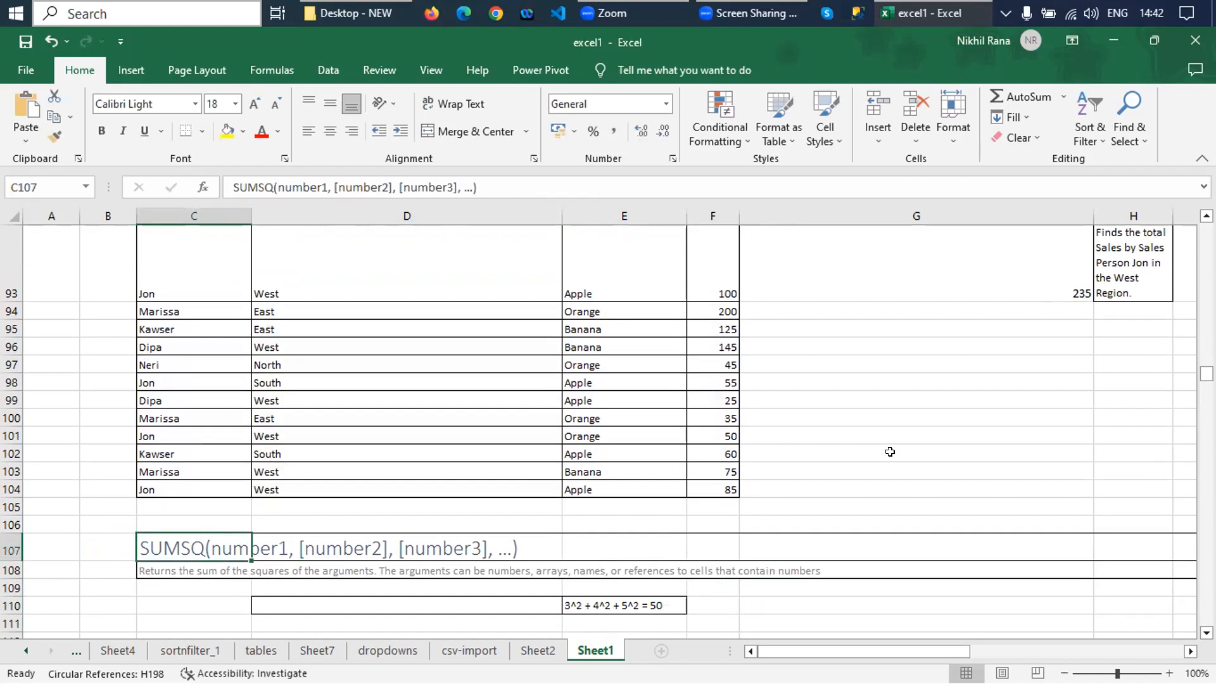
# - Look over the SUMSQ description and the EVEN section below it, returning to the empty SUMSQ example cell D110
pyautogui.click(792, 591)
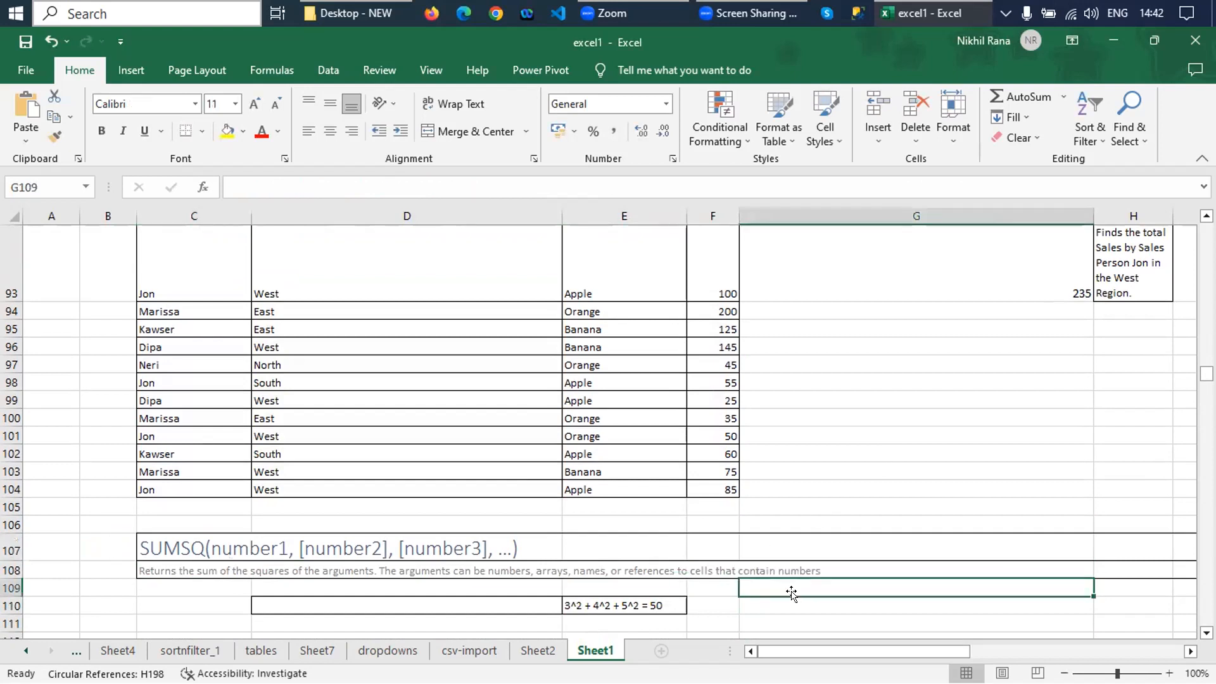
pyautogui.press('Down')
pyautogui.press('Down')
pyautogui.press('Down')
pyautogui.press('Down')
pyautogui.press('Down')
pyautogui.press('Down')
pyautogui.press('Down')
pyautogui.press('Down')
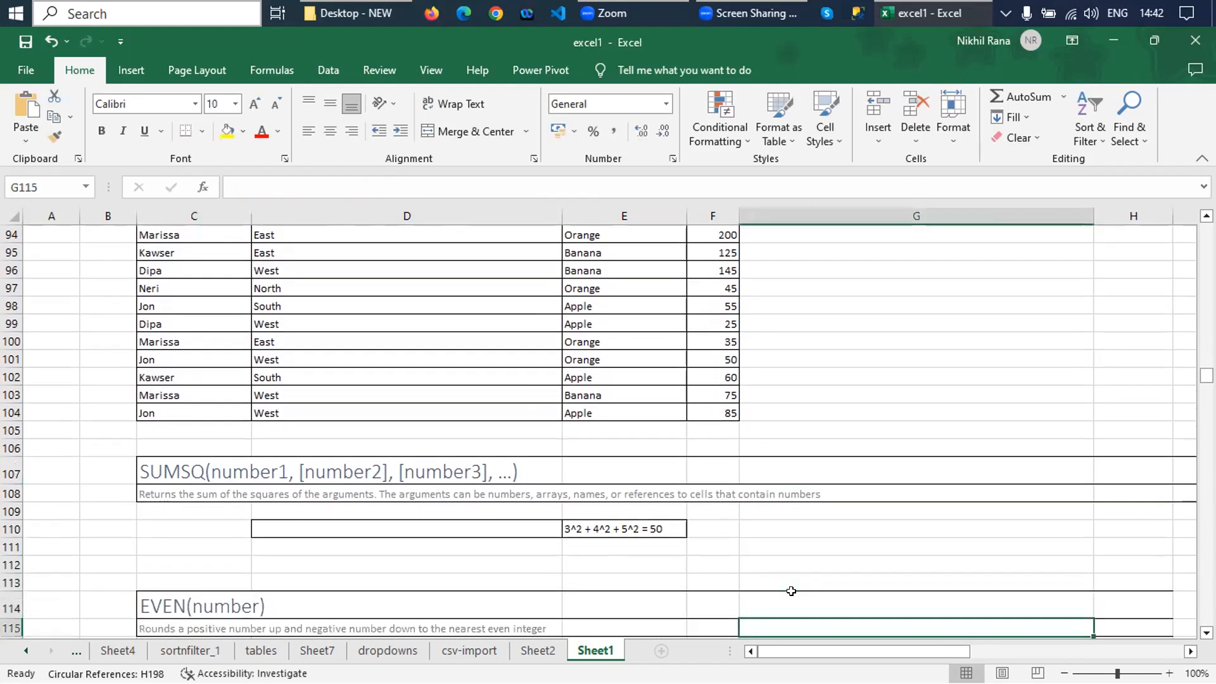
pyautogui.press('Down')
pyautogui.press('Down')
pyautogui.press('Up')
pyautogui.press('Up')
pyautogui.press('Up')
pyautogui.press('Up')
pyautogui.press('Up')
pyautogui.press('Up')
pyautogui.press('Up')
pyautogui.press('Up')
pyautogui.press('Up')
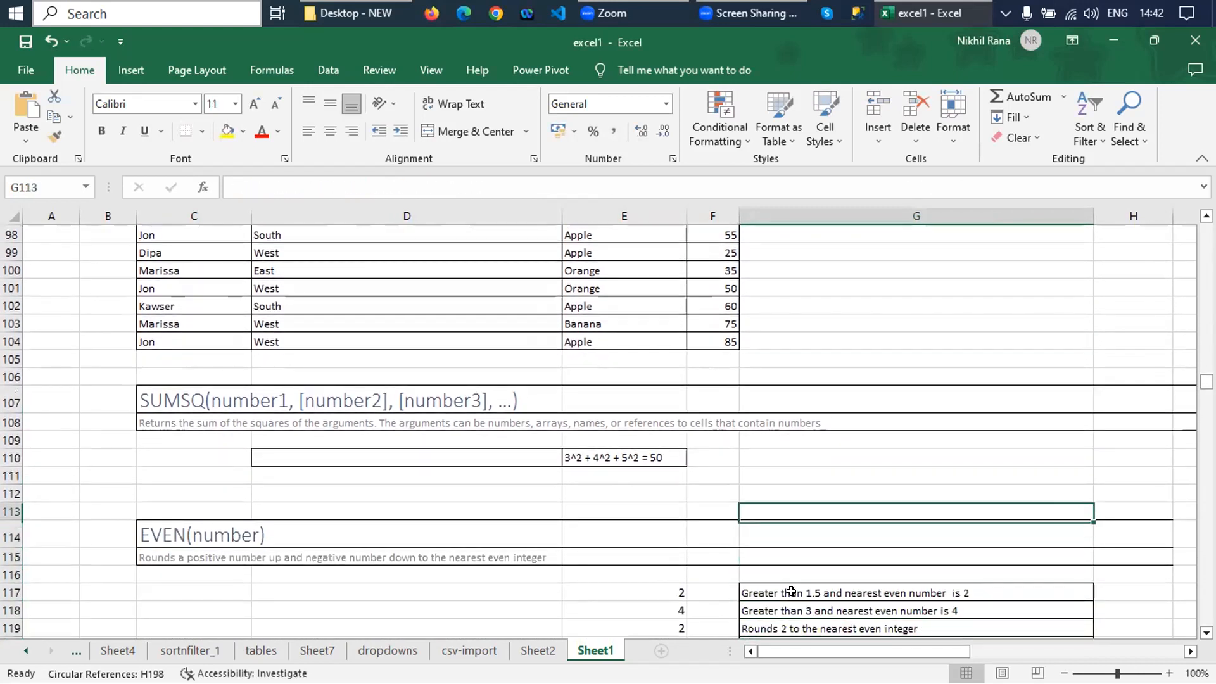
pyautogui.press('Left')
pyautogui.press('Left')
pyautogui.press('Left')
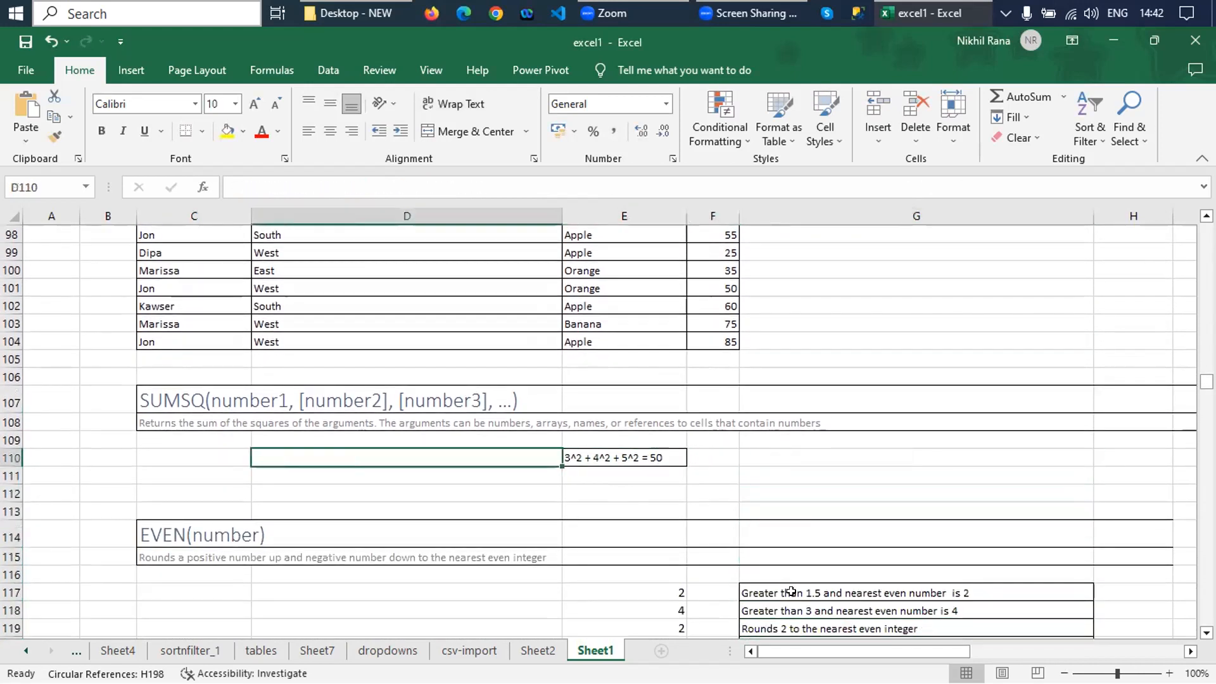
# - Enter the formula =SUMSQ(3,4,5) in D112, below the SUMSQ example row
pyautogui.press('Down')
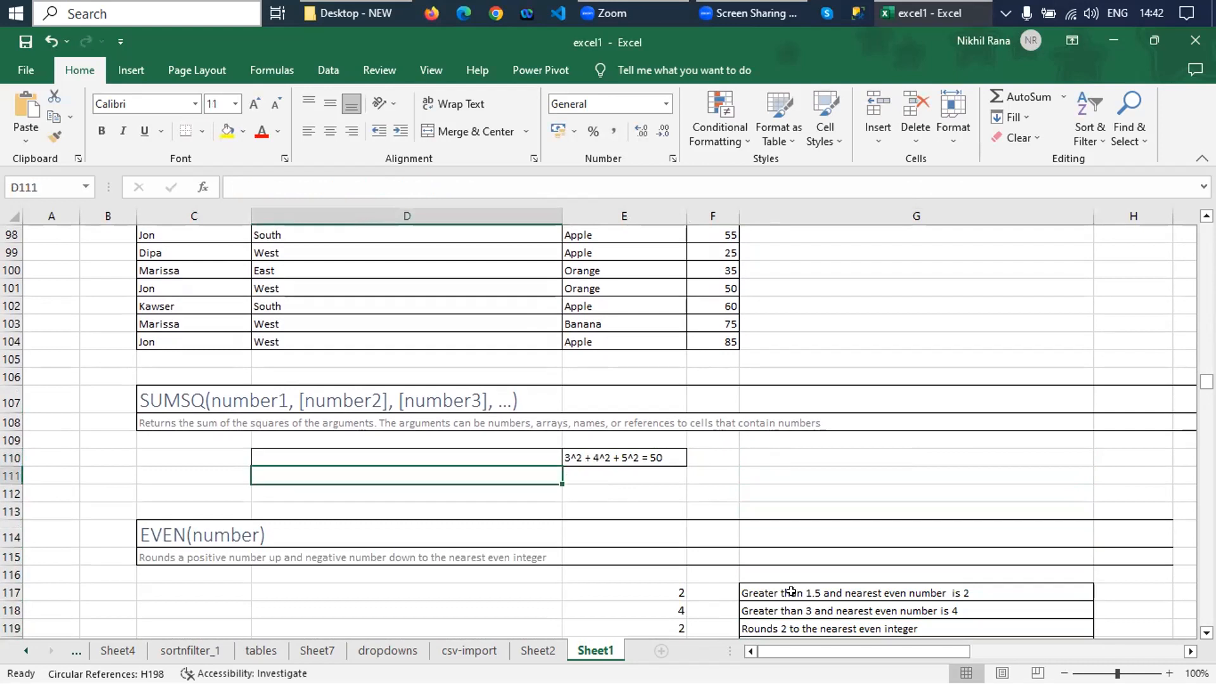
pyautogui.press('Right')
pyautogui.press('Right')
pyautogui.press('Right')
pyautogui.press('Right')
pyautogui.press('Right')
pyautogui.press('Left')
pyautogui.press('Left')
pyautogui.press('Left')
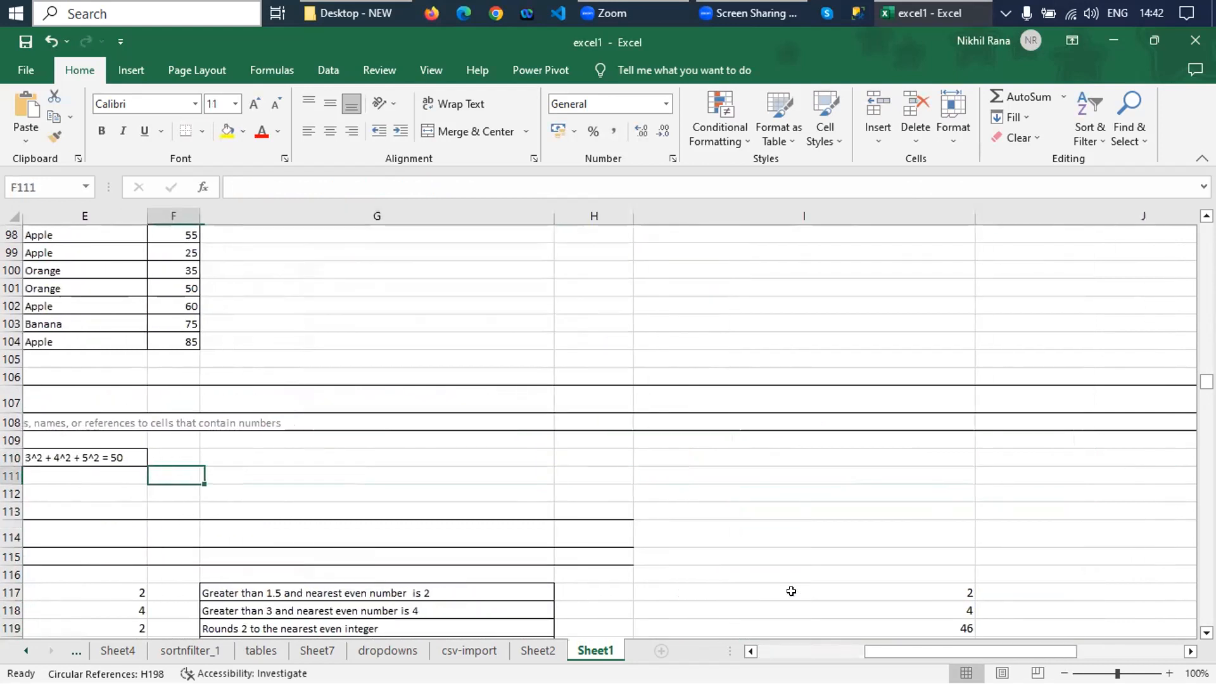
pyautogui.press('Left')
pyautogui.press('Left')
pyautogui.press('Down')
pyautogui.write('=sums')
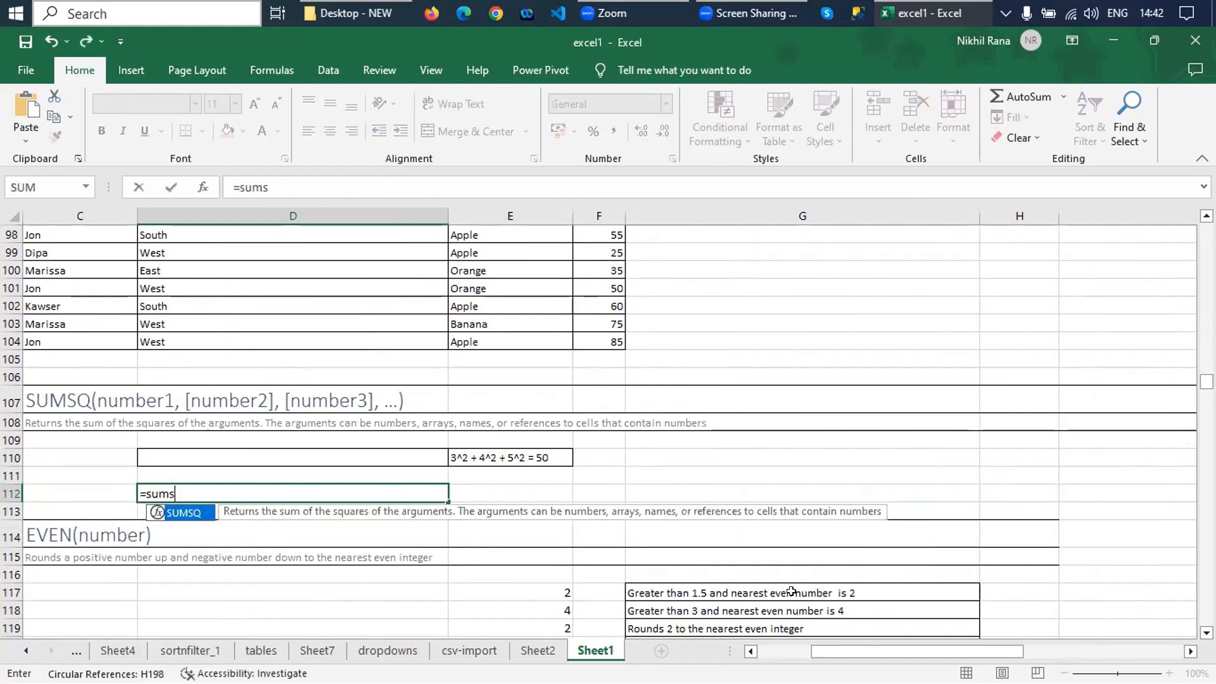
pyautogui.press('Tab')
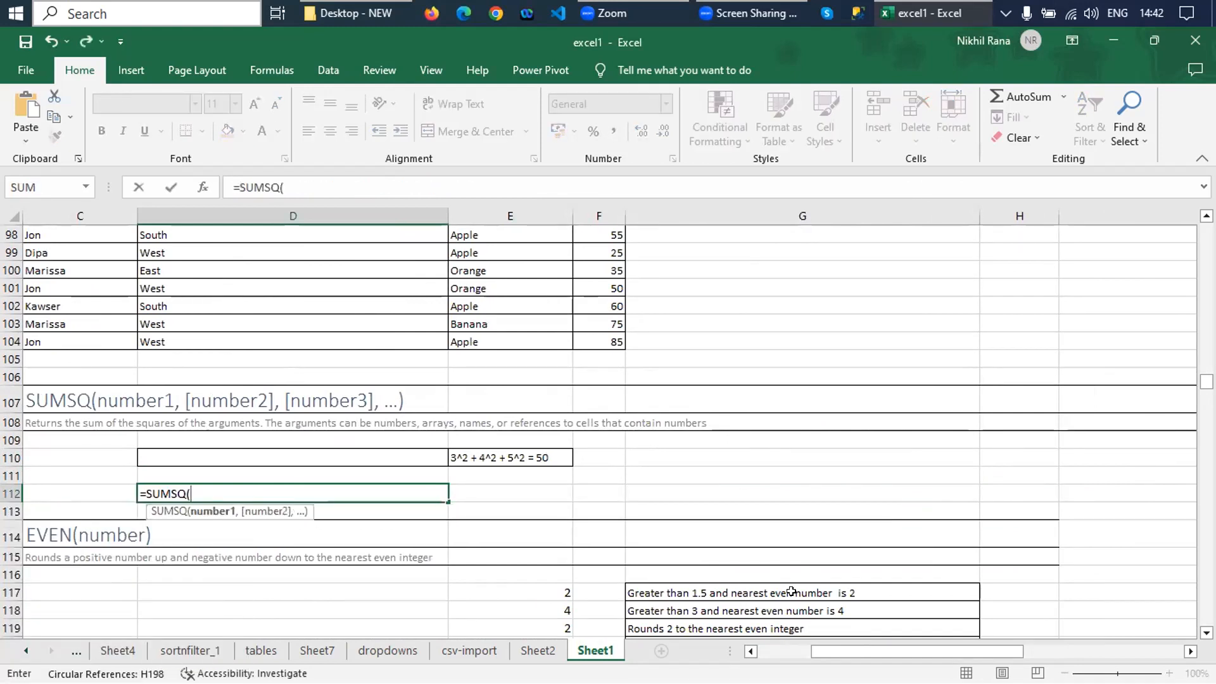
pyautogui.write('3,4,5)')
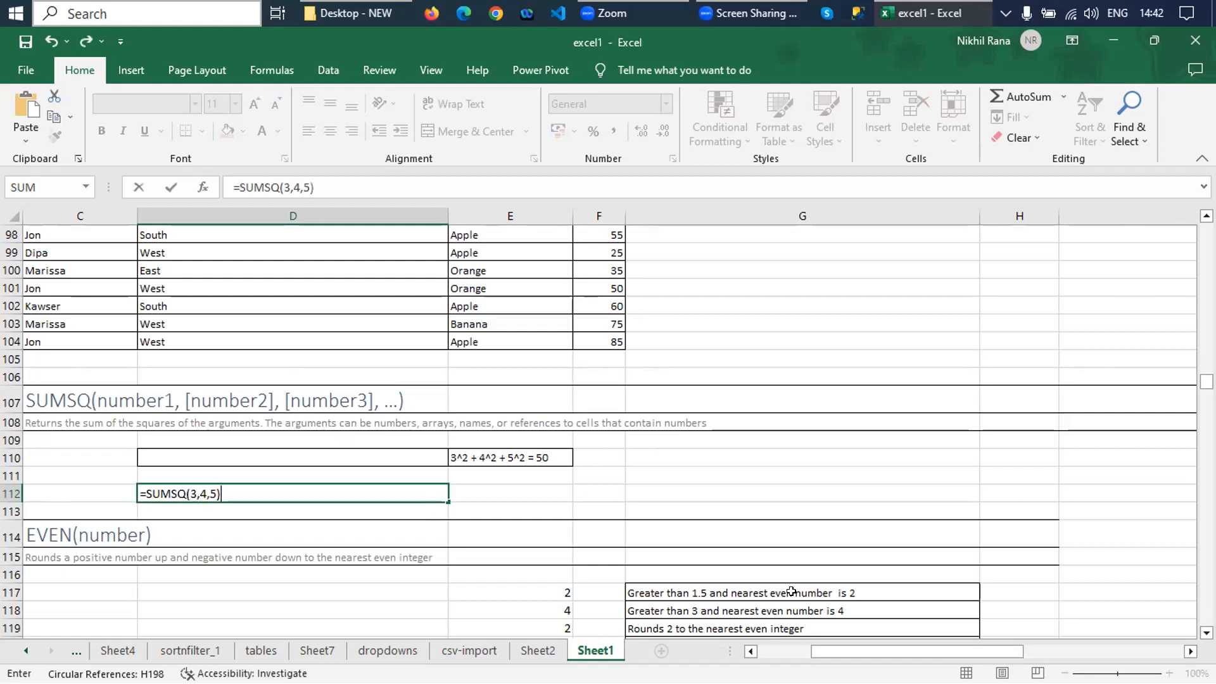
pyautogui.press('Return')
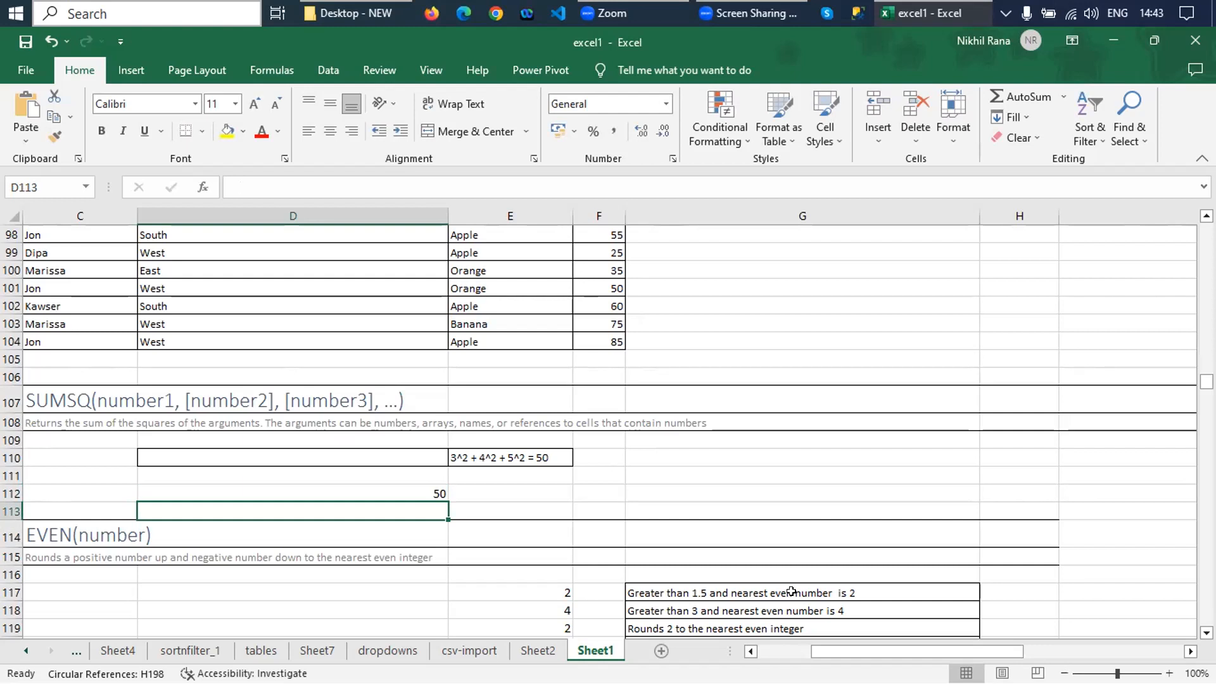
# - Review the SUMSQ formula in D112 and go to the EVEN heading in C114
pyautogui.press('Up')
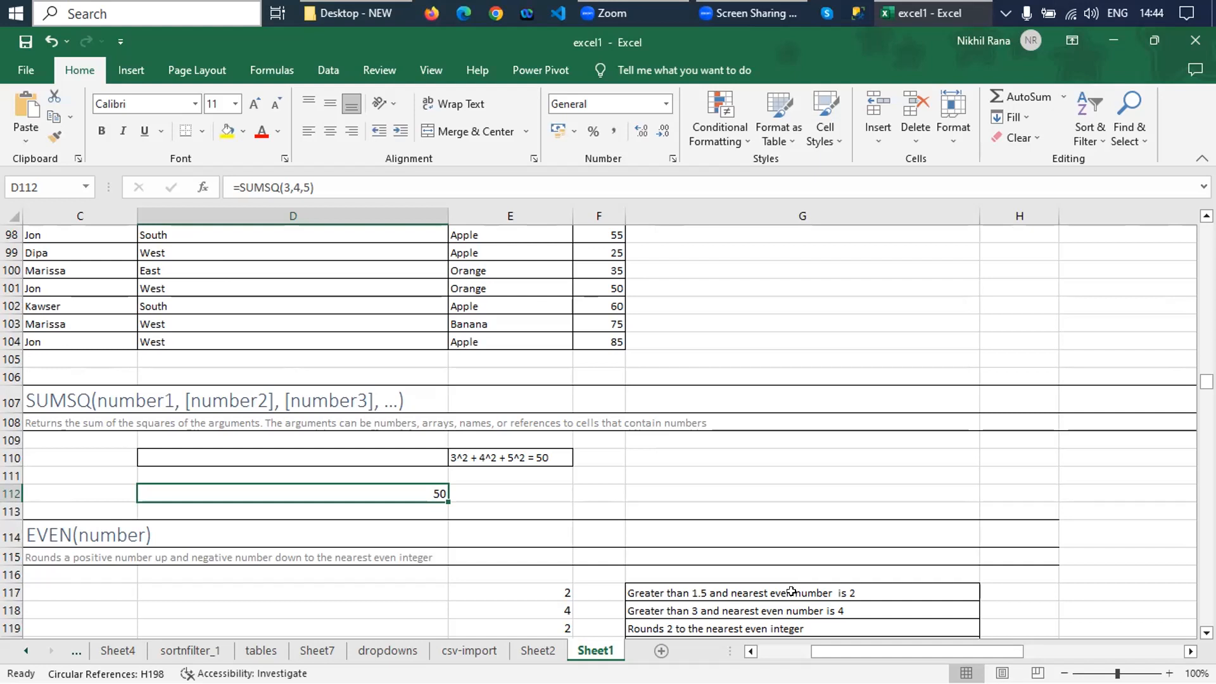
pyautogui.click(440, 562)
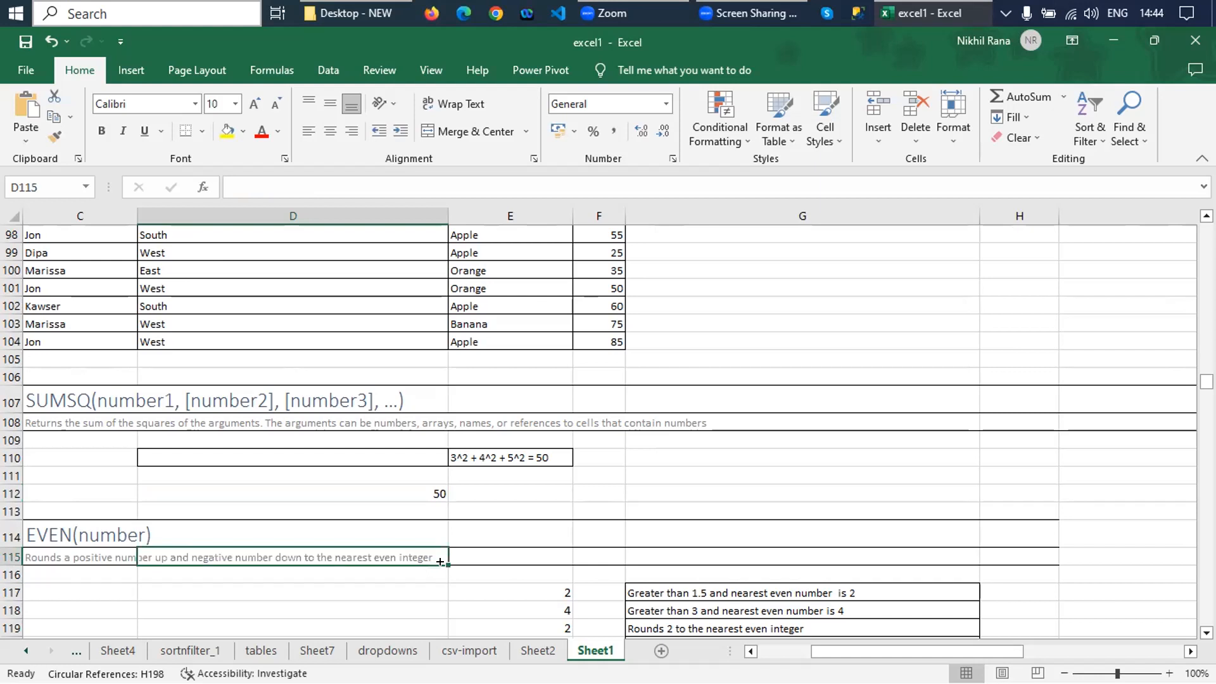
pyautogui.press('Left')
pyautogui.press('Left')
pyautogui.press('Up')
pyautogui.press('Right')
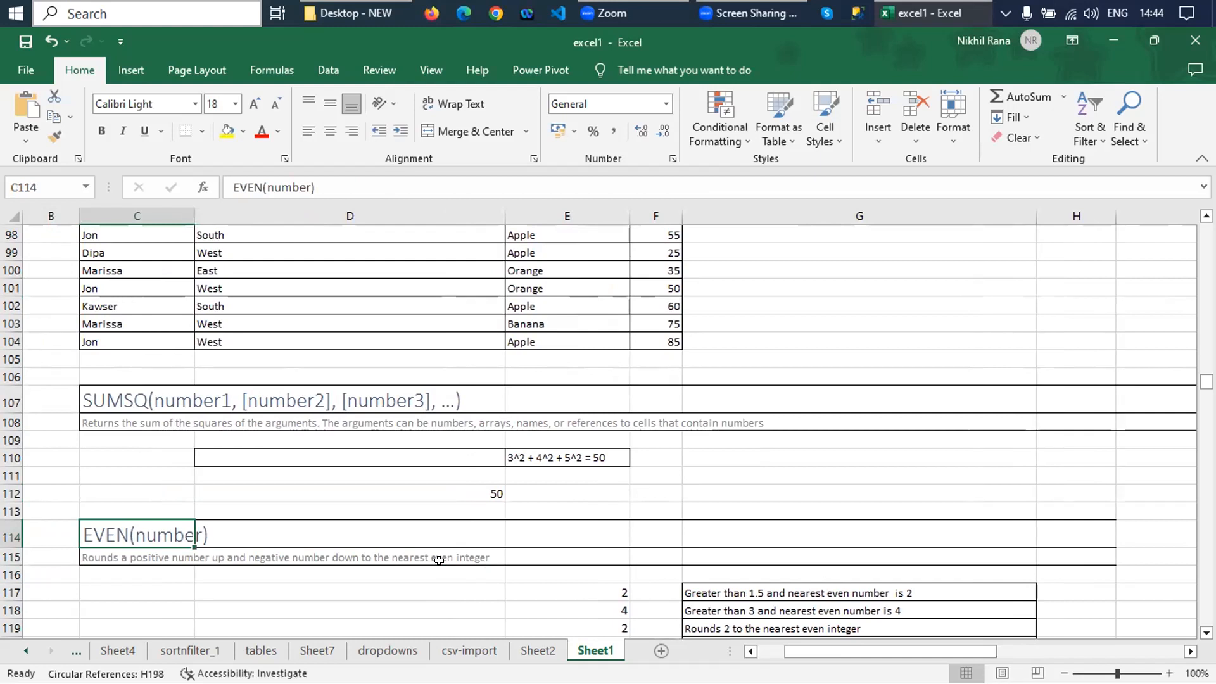
# - Go down through the EVEN rounding examples to the first row of the ODD examples at C125
pyautogui.press('Down')
pyautogui.press('Down')
pyautogui.press('Down')
pyautogui.press('Down')
pyautogui.press('Down')
pyautogui.press('Down')
pyautogui.press('Down')
pyautogui.press('Down')
pyautogui.press('Down')
pyautogui.press('Down')
pyautogui.press('Down')
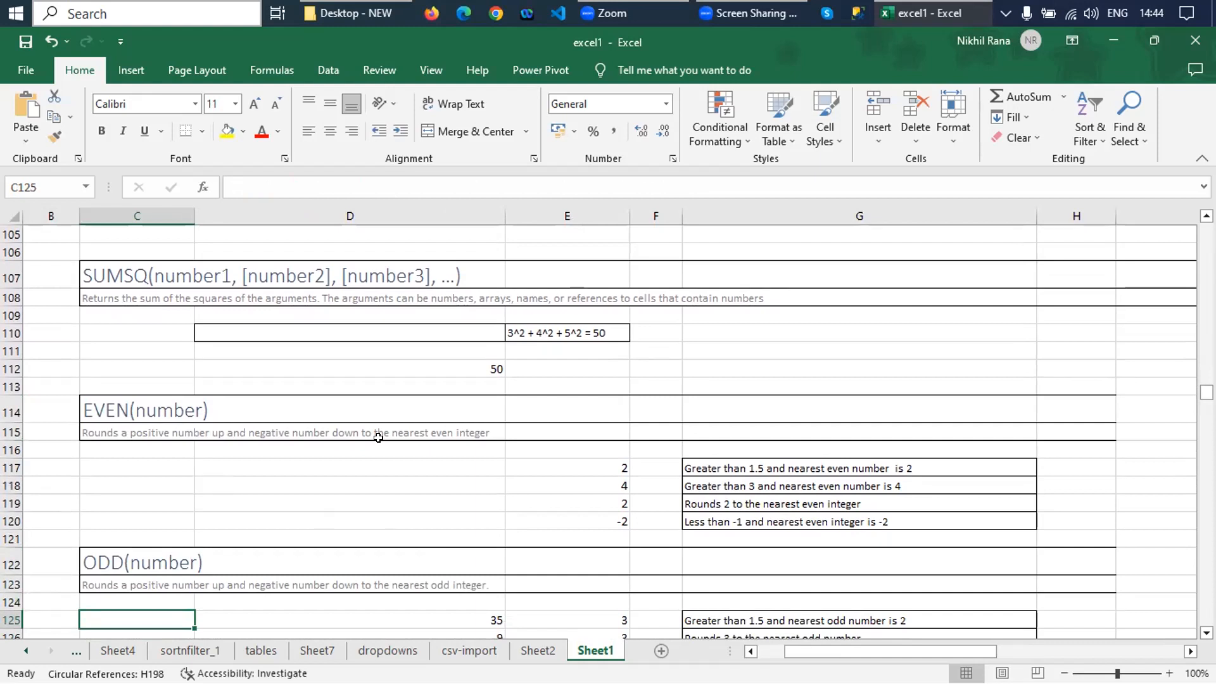
# - Examine the EVEN formulas in E117 to E120 against their descriptions
pyautogui.click(525, 462)
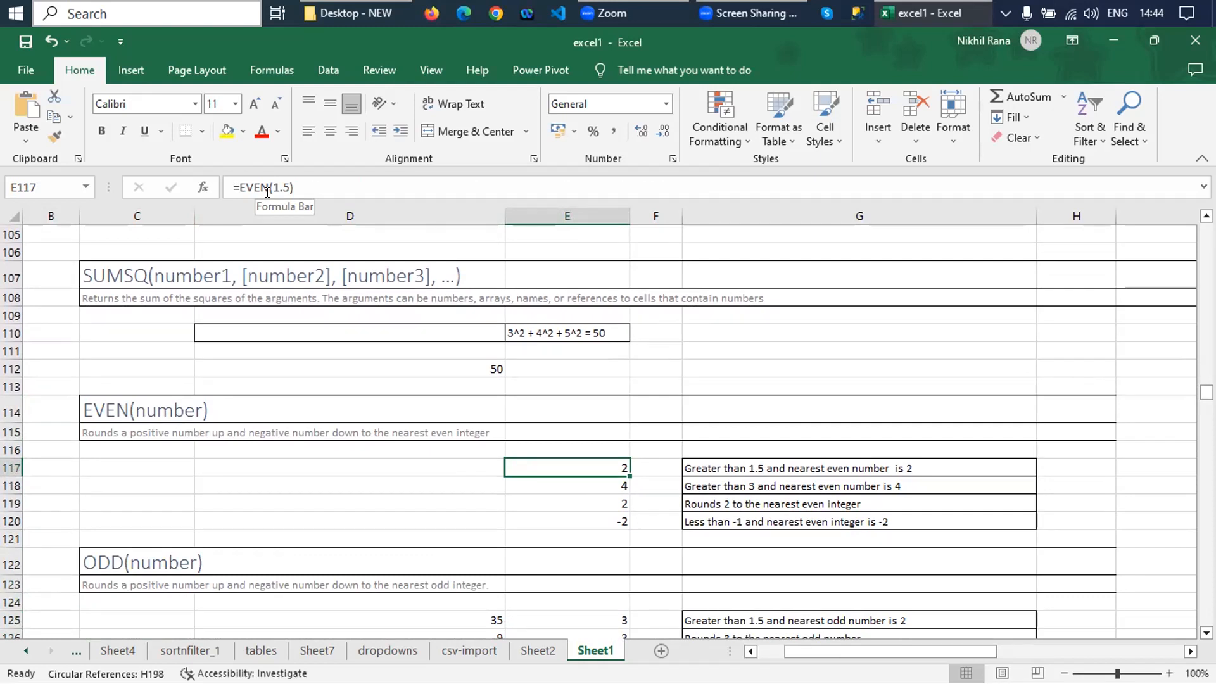
pyautogui.press('Down')
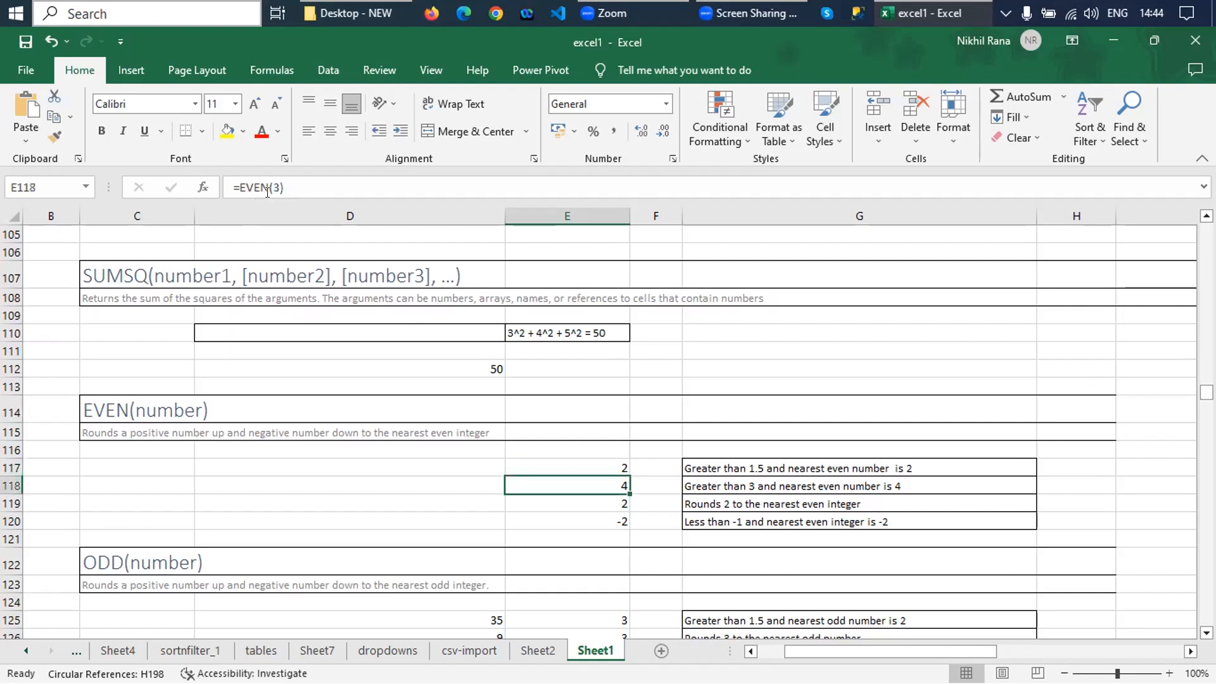
pyautogui.press('Down')
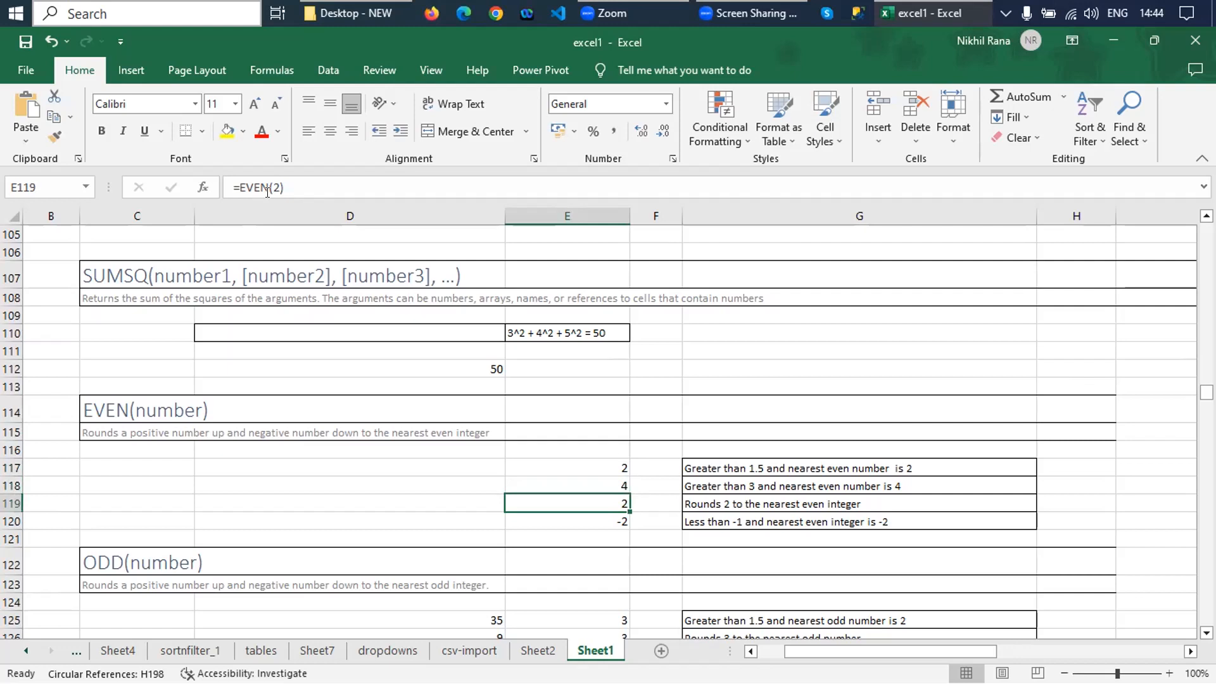
pyautogui.press('Down')
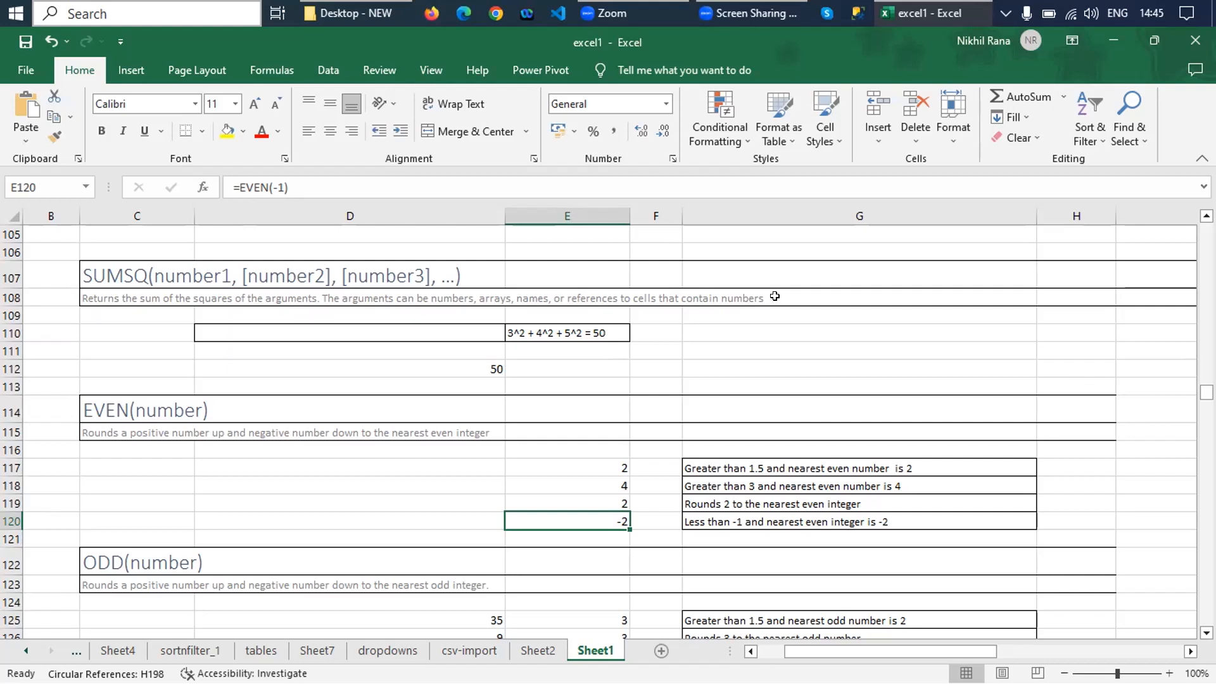
# - Examine the ODD example formulas in E125 to E127, ending on the first one in E125
pyautogui.click(724, 531)
pyautogui.press('Down')
pyautogui.press('Down')
pyautogui.press('Down')
pyautogui.press('Down')
pyautogui.press('Down')
pyautogui.press('Left')
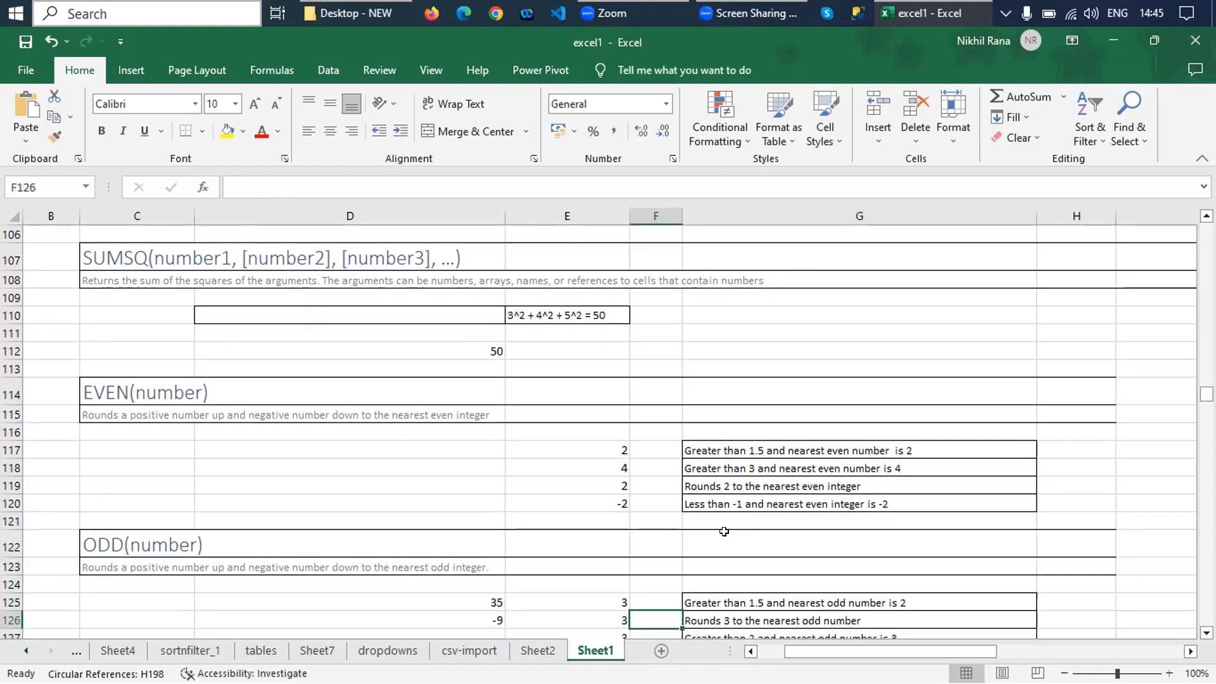
pyautogui.press('Left')
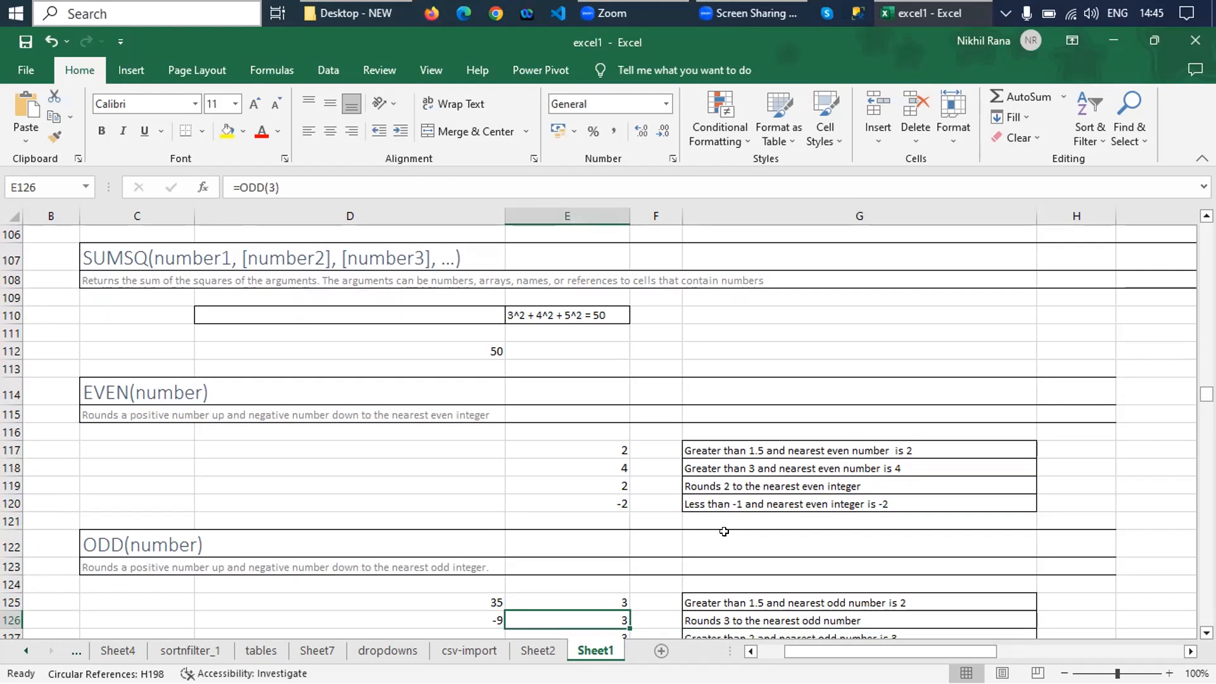
pyautogui.press('Down')
pyautogui.press('Down')
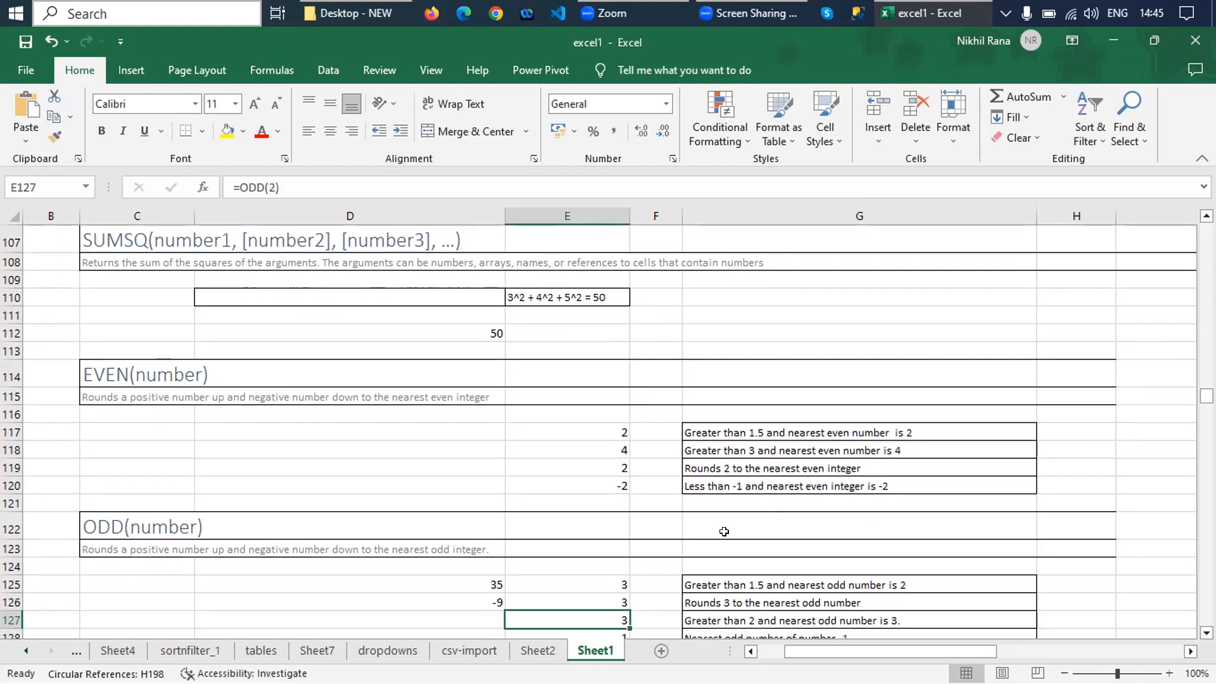
pyautogui.press('Up')
pyautogui.press('Up')
pyautogui.press('Up')
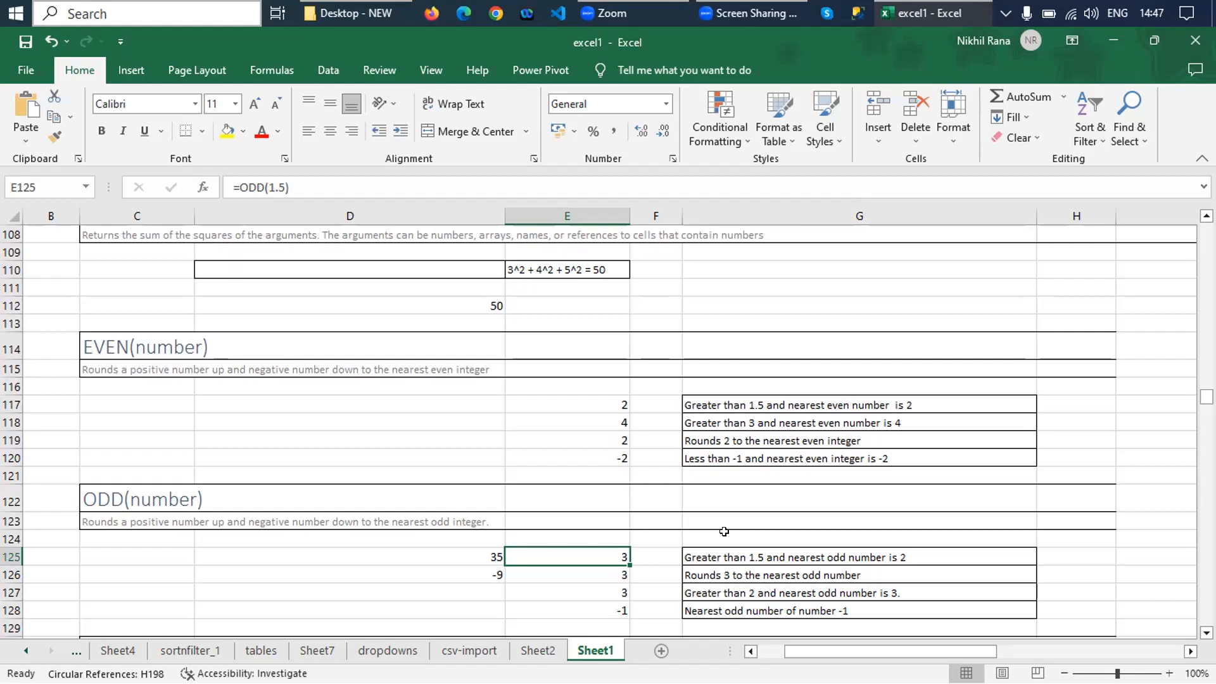
# - Look over the remaining ODD examples and the INT section below, ending on the INT heading in C130
pyautogui.press('Down')
pyautogui.press('Down')
pyautogui.press('Down')
pyautogui.press('Down')
pyautogui.press('Down')
pyautogui.press('Down')
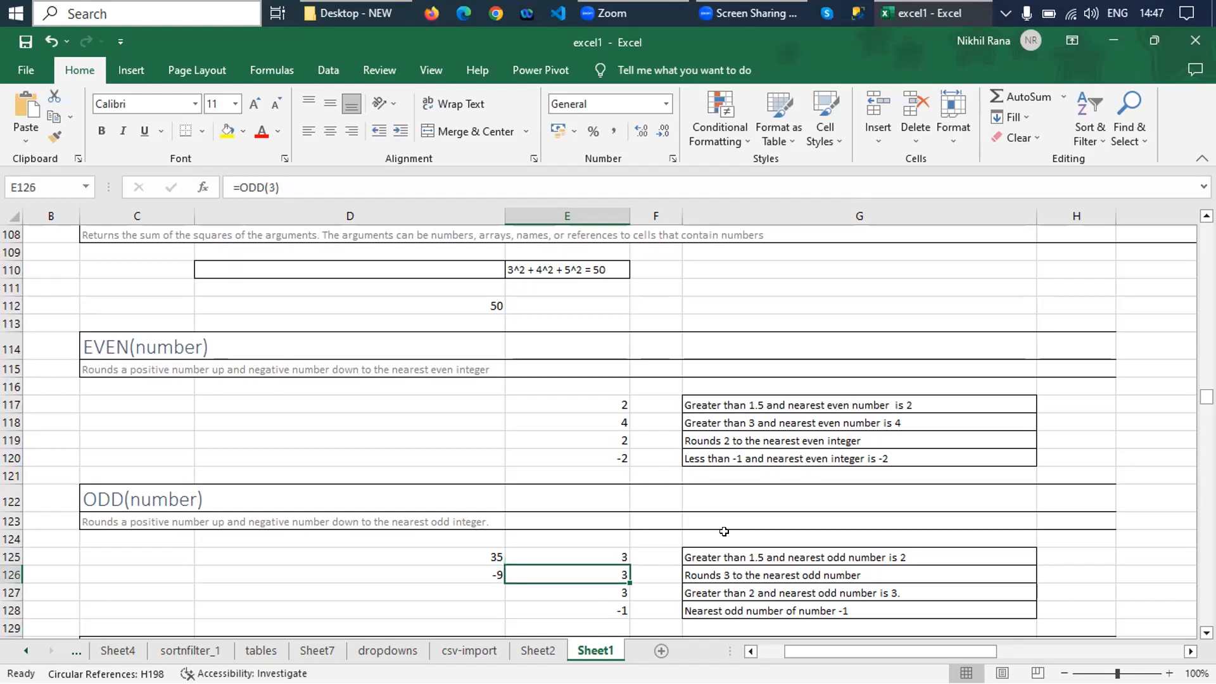
pyautogui.press('Down')
pyautogui.press('Down')
pyautogui.press('Down')
pyautogui.press('Down')
pyautogui.press('Down')
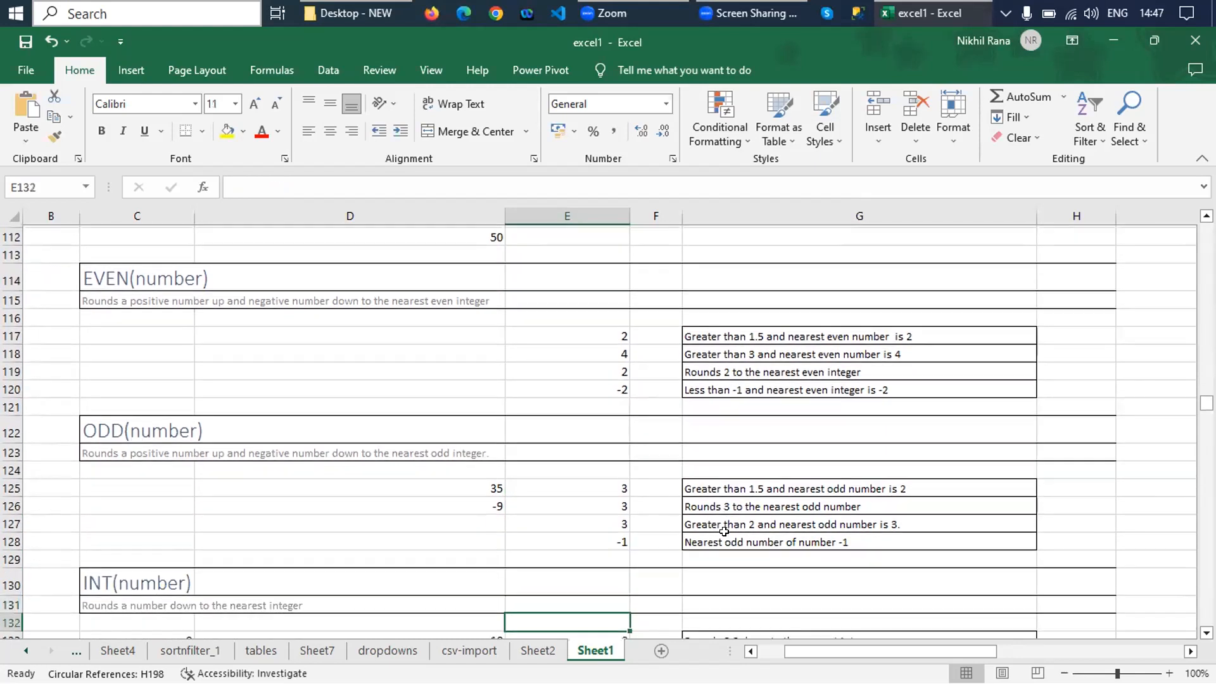
pyautogui.press('Up')
pyautogui.press('Up')
pyautogui.press('Up')
pyautogui.press('Up')
pyautogui.press('Up')
pyautogui.press('Up')
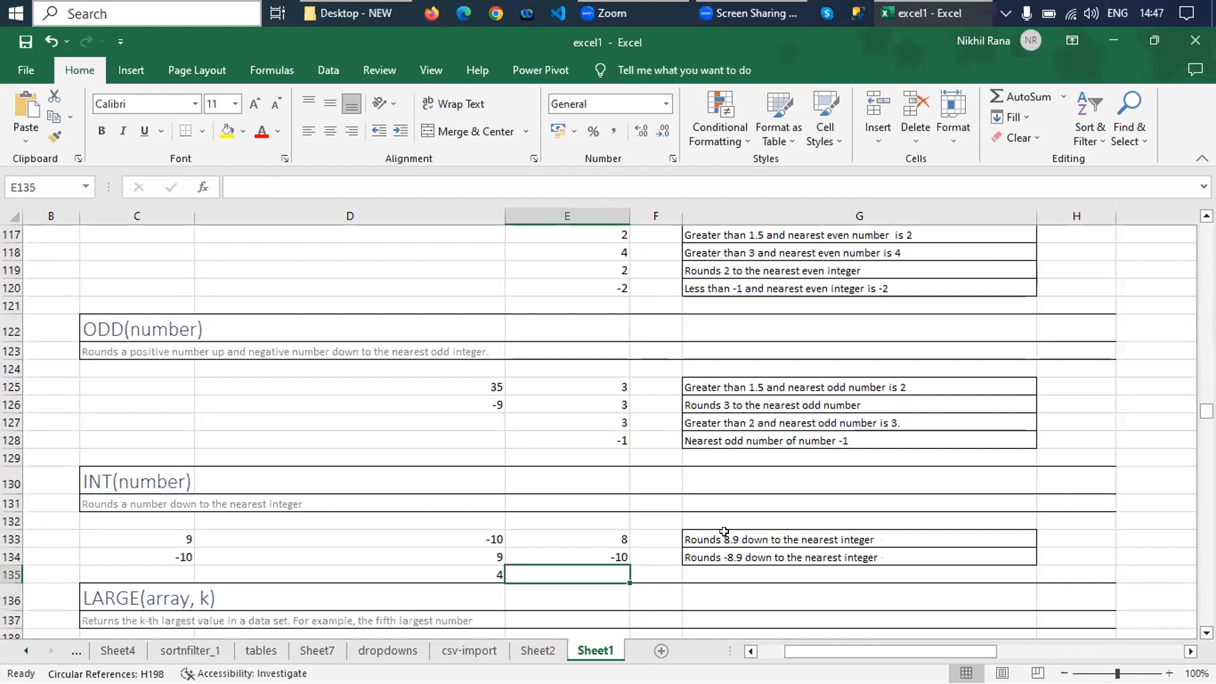
pyautogui.press('Left')
pyautogui.press('Left')
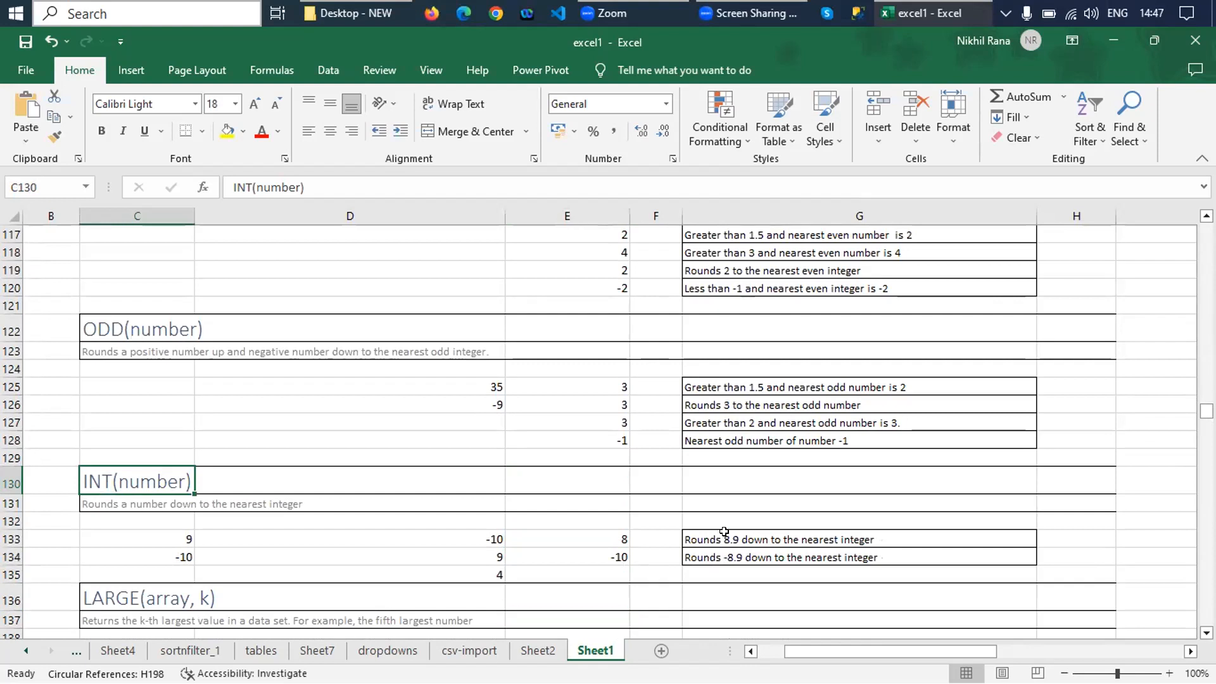
# - Examine the INT example formulas in E133, E134, D134 and D135
pyautogui.press('Down')
pyautogui.press('Down')
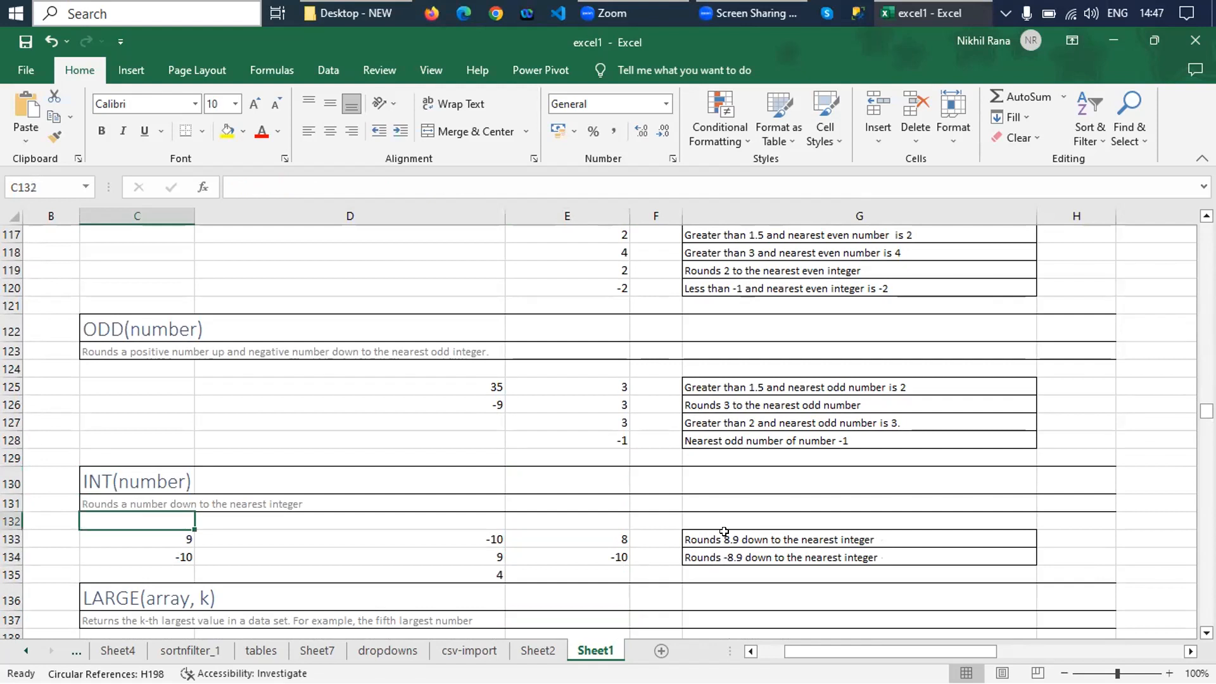
pyautogui.press('Right')
pyautogui.press('Right')
pyautogui.press('Down')
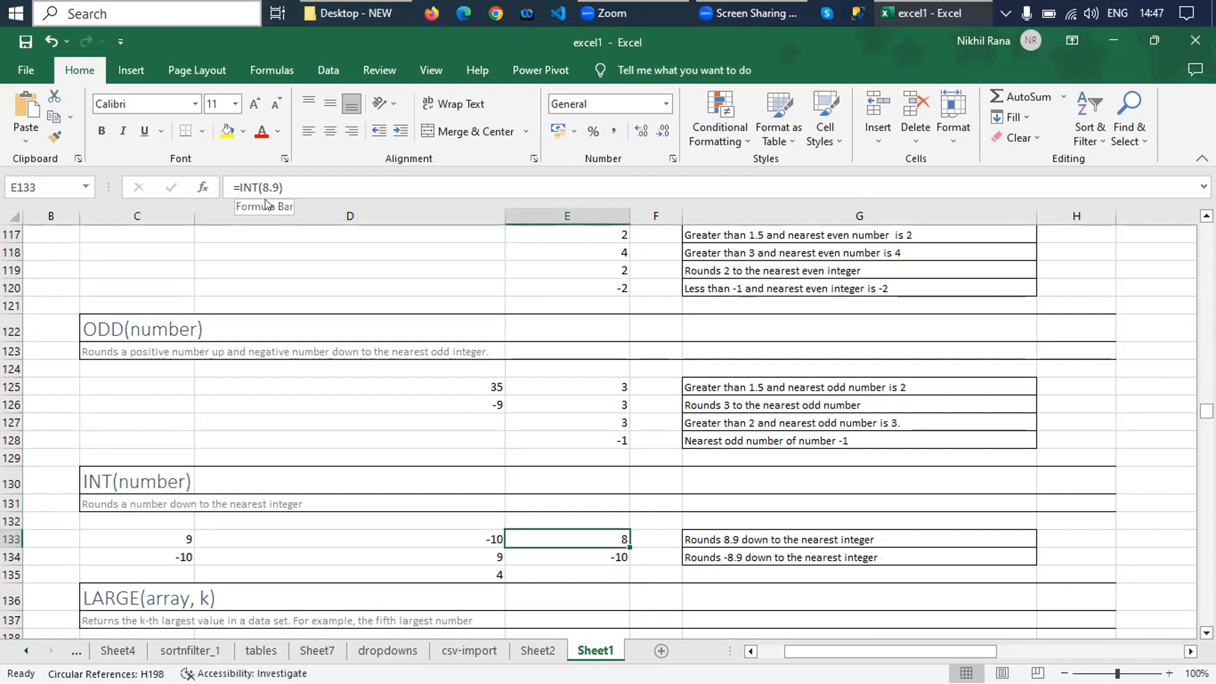
pyautogui.click(612, 553)
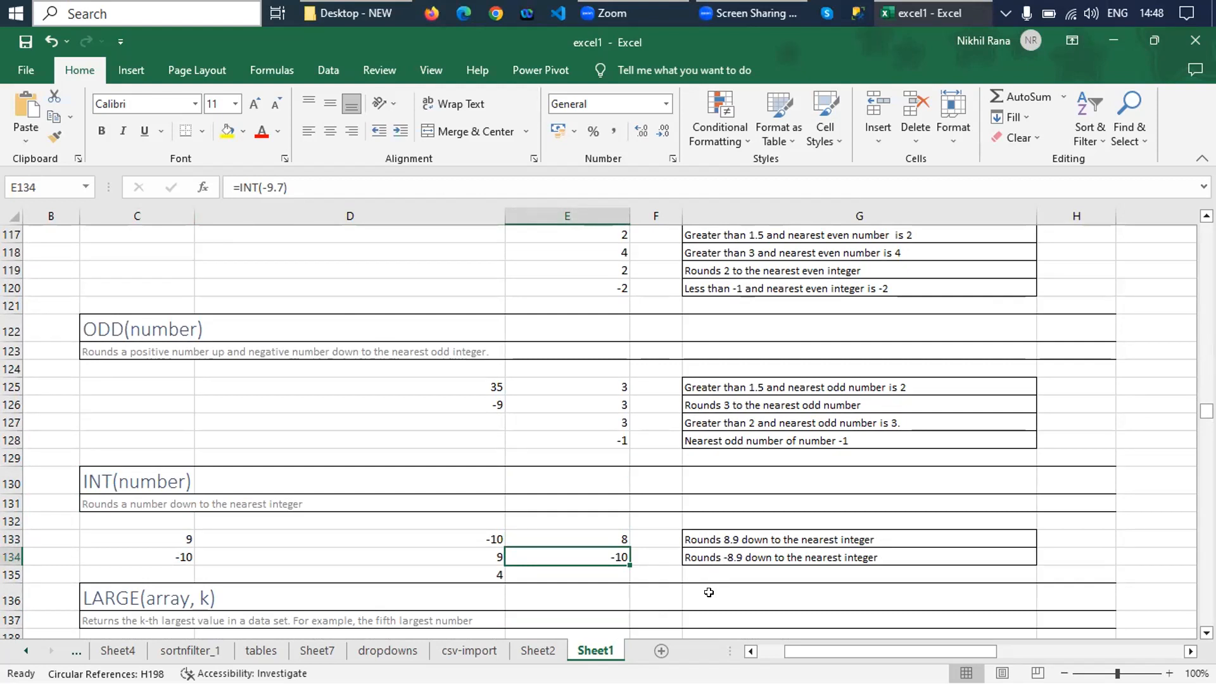
pyautogui.click(462, 550)
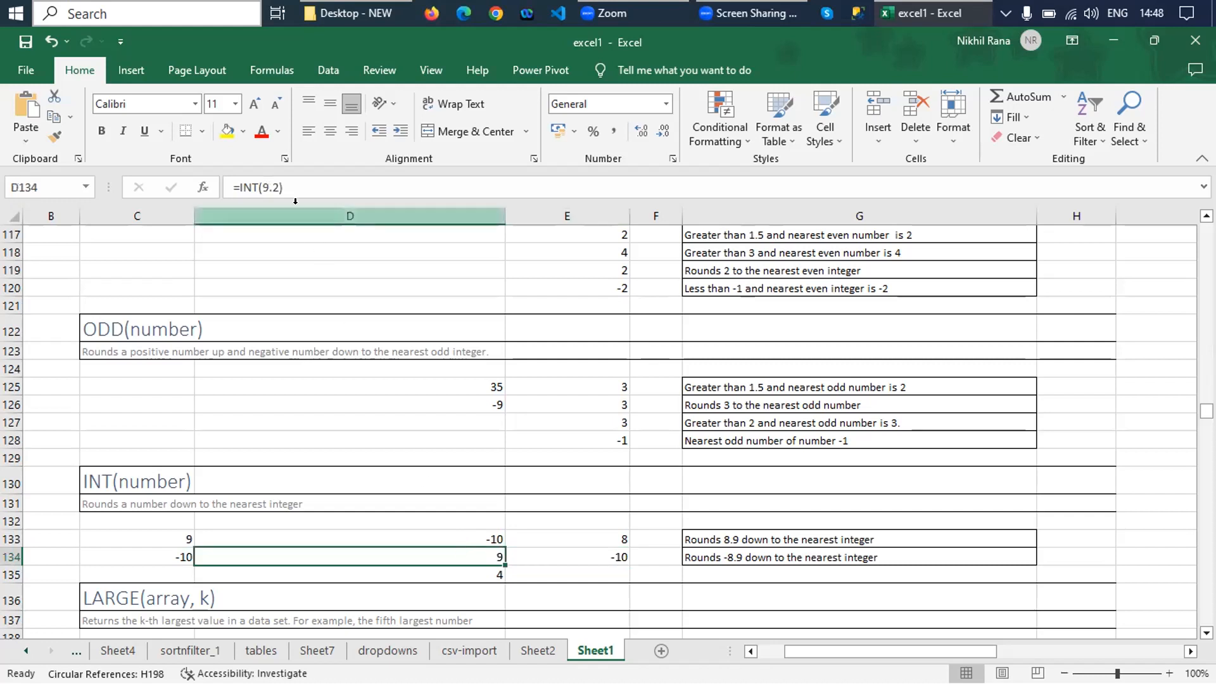
pyautogui.click(505, 573)
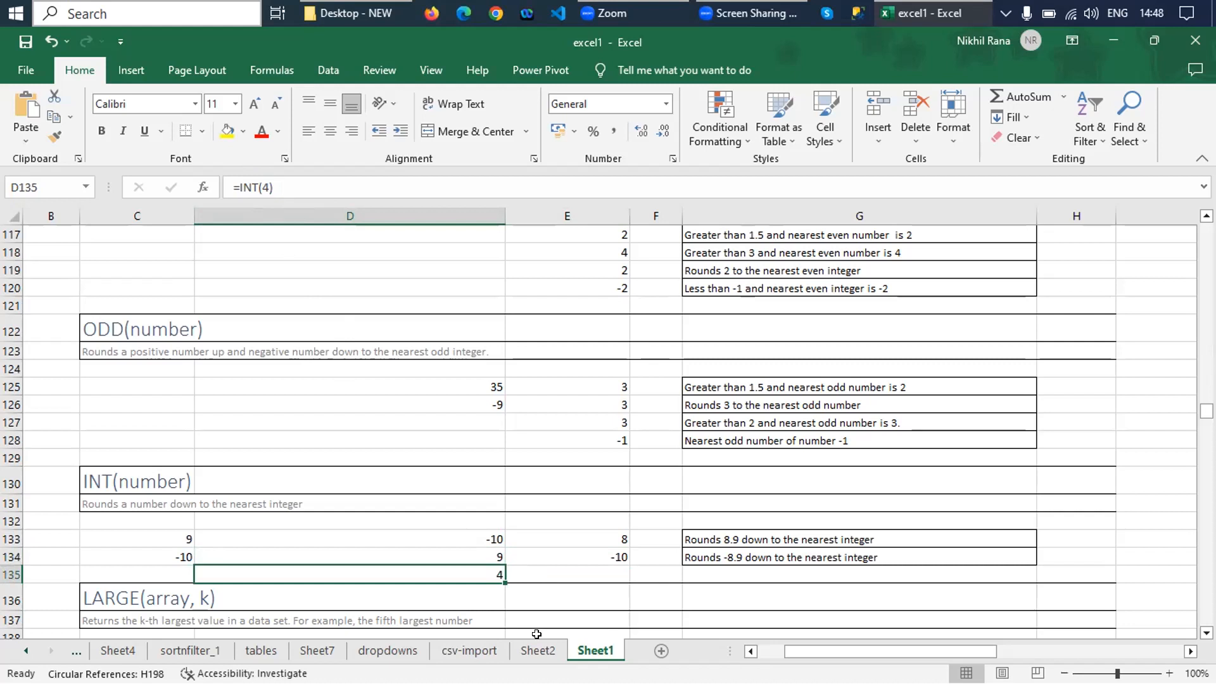
# - Look over the LARGE section and go on to the values table of the SMALL section
pyautogui.press('Down')
pyautogui.press('Down')
pyautogui.press('Down')
pyautogui.press('Down')
pyautogui.press('Down')
pyautogui.press('Down')
pyautogui.press('Down')
pyautogui.press('Down')
pyautogui.press('Down')
pyautogui.press('Down')
pyautogui.press('Down')
pyautogui.press('Down')
pyautogui.press('Down')
pyautogui.press('Down')
pyautogui.press('Down')
pyautogui.press('Down')
pyautogui.press('Down')
pyautogui.press('Down')
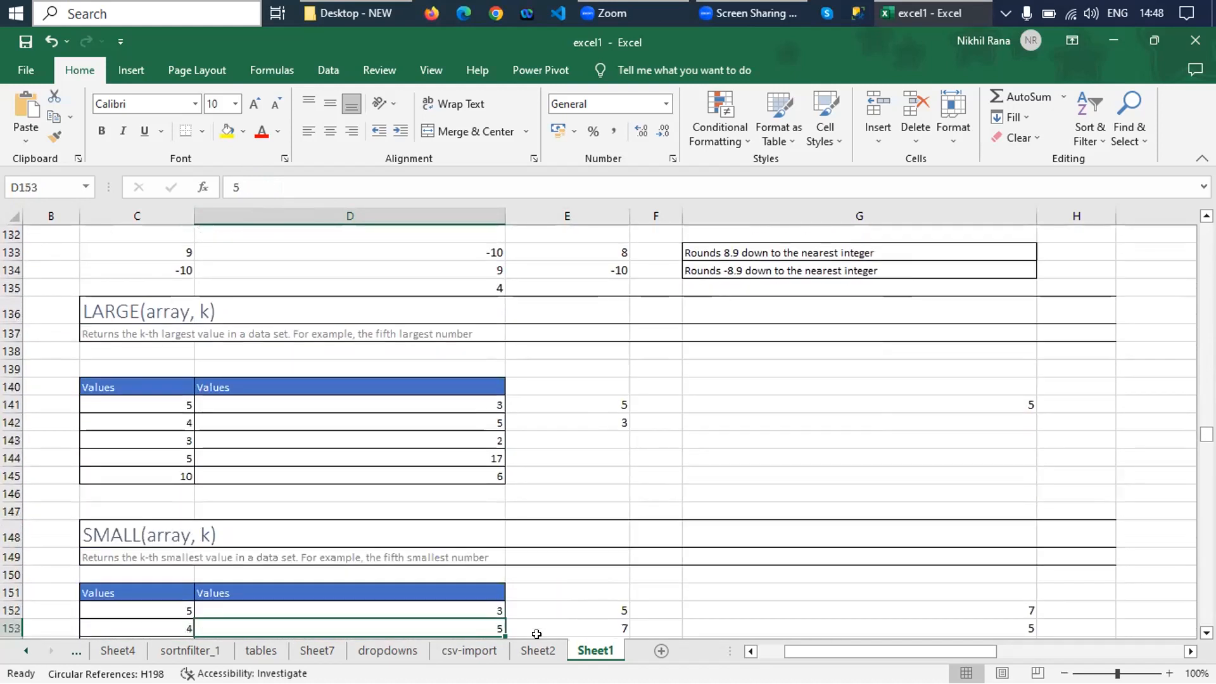
# - Return to the LARGE section and examine its syntax heading in C136 and the example formula in E141
pyautogui.press('Up')
pyautogui.press('Up')
pyautogui.press('Up')
pyautogui.press('Up')
pyautogui.press('Up')
pyautogui.press('Up')
pyautogui.press('Up')
pyautogui.press('Up')
pyautogui.press('Up')
pyautogui.press('Up')
pyautogui.press('Up')
pyautogui.press('Up')
pyautogui.press('Up')
pyautogui.press('Up')
pyautogui.press('Down')
pyautogui.press('Down')
pyautogui.press('Right')
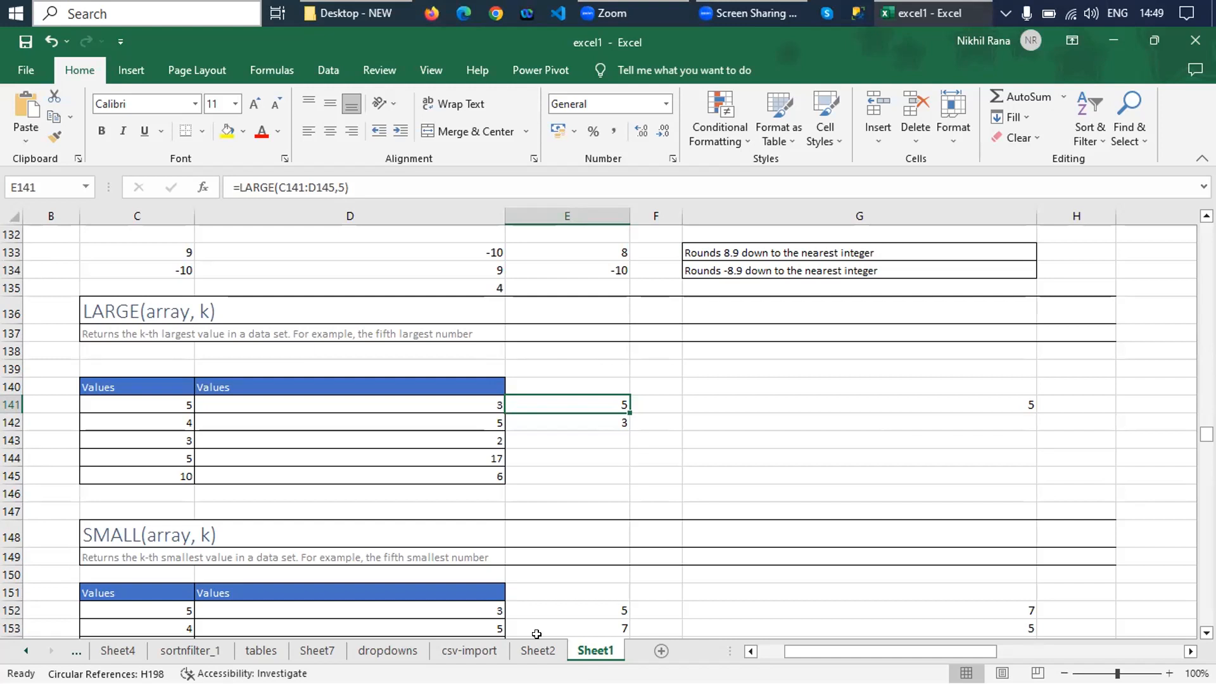
pyautogui.click(93, 308)
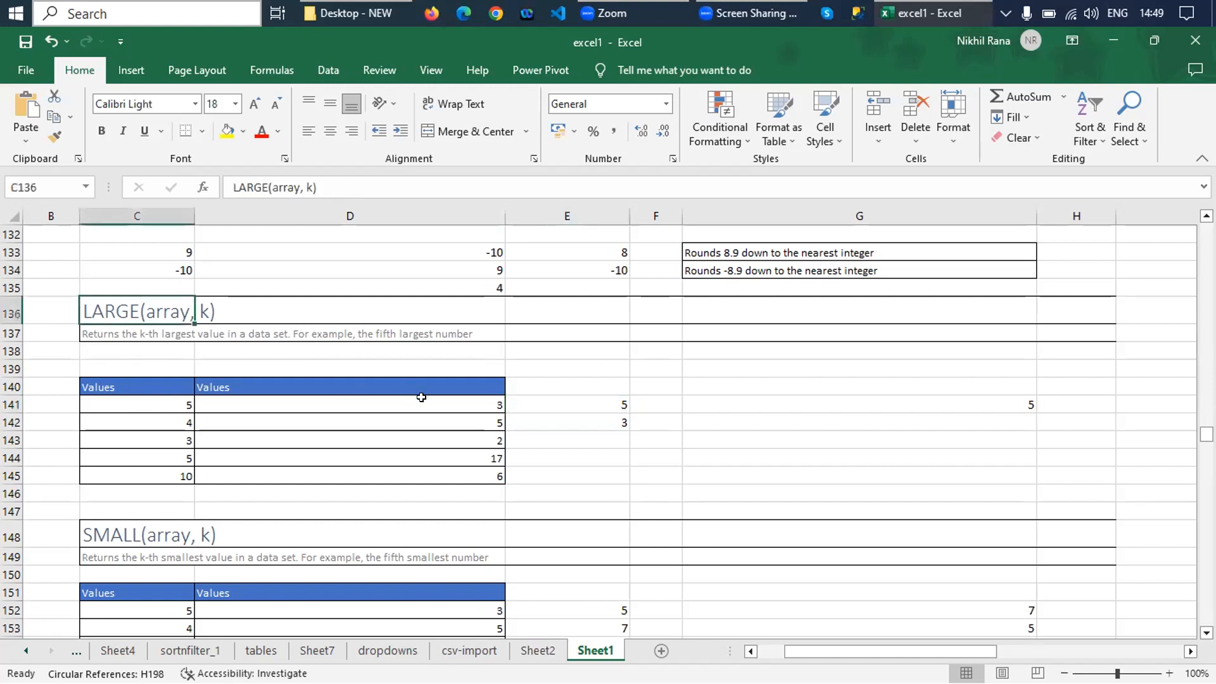
pyautogui.click(579, 406)
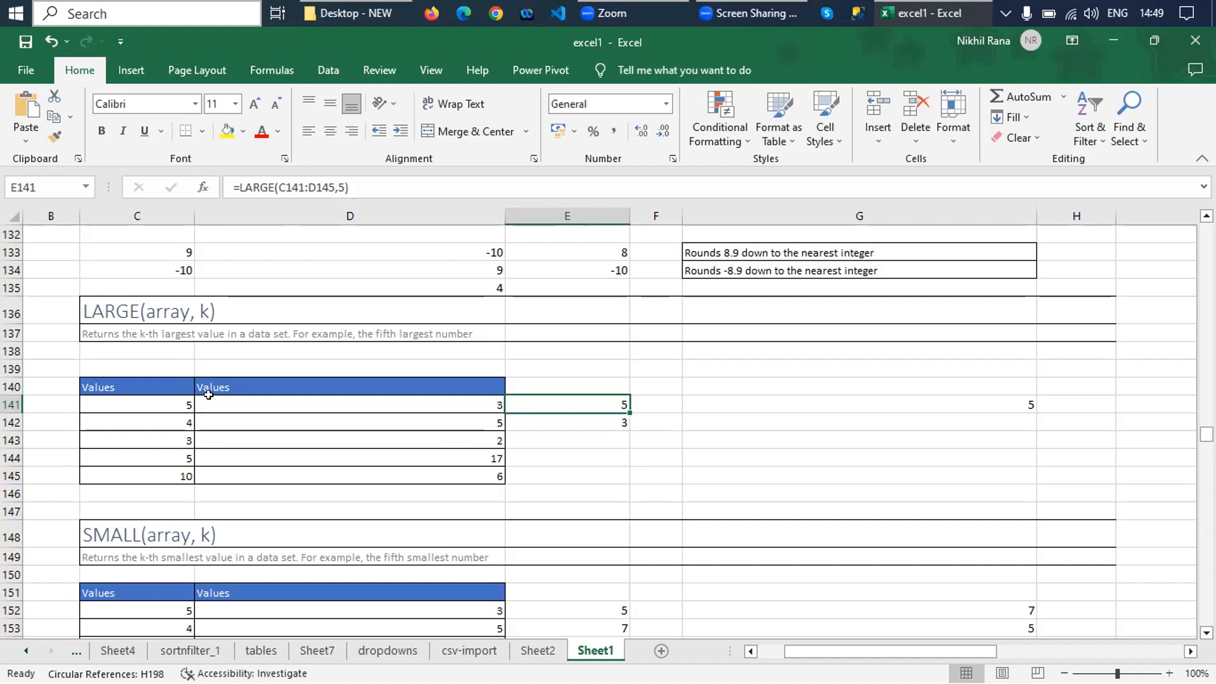
# - Enter the formula =LARGE(C141:D145,3) in E144, beside the LARGE values table
pyautogui.click(623, 463)
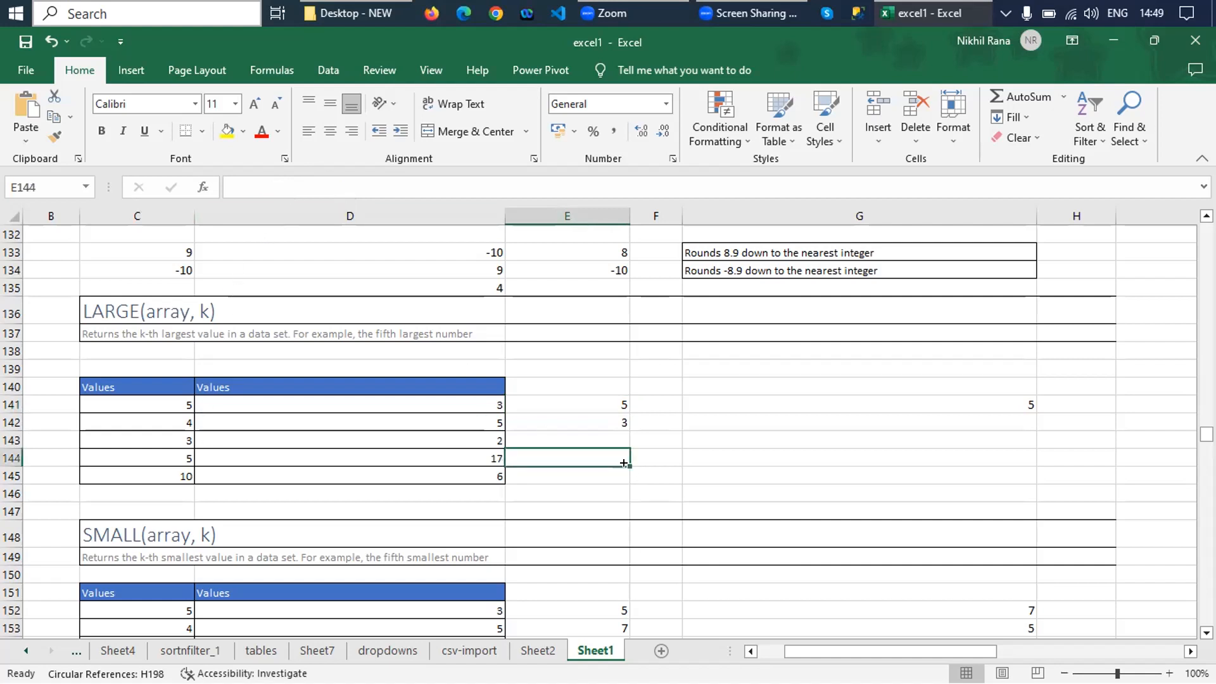
pyautogui.write('=al')
pyautogui.press('BackSpace')
pyautogui.press('BackSpace')
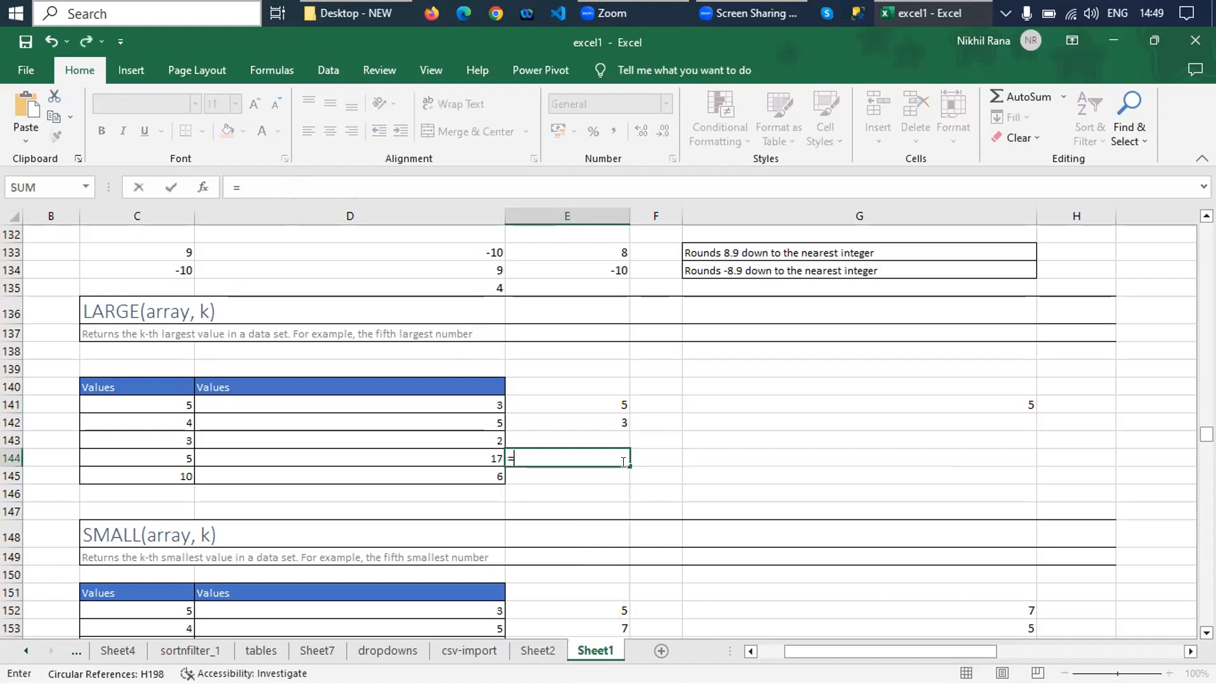
pyautogui.write('large')
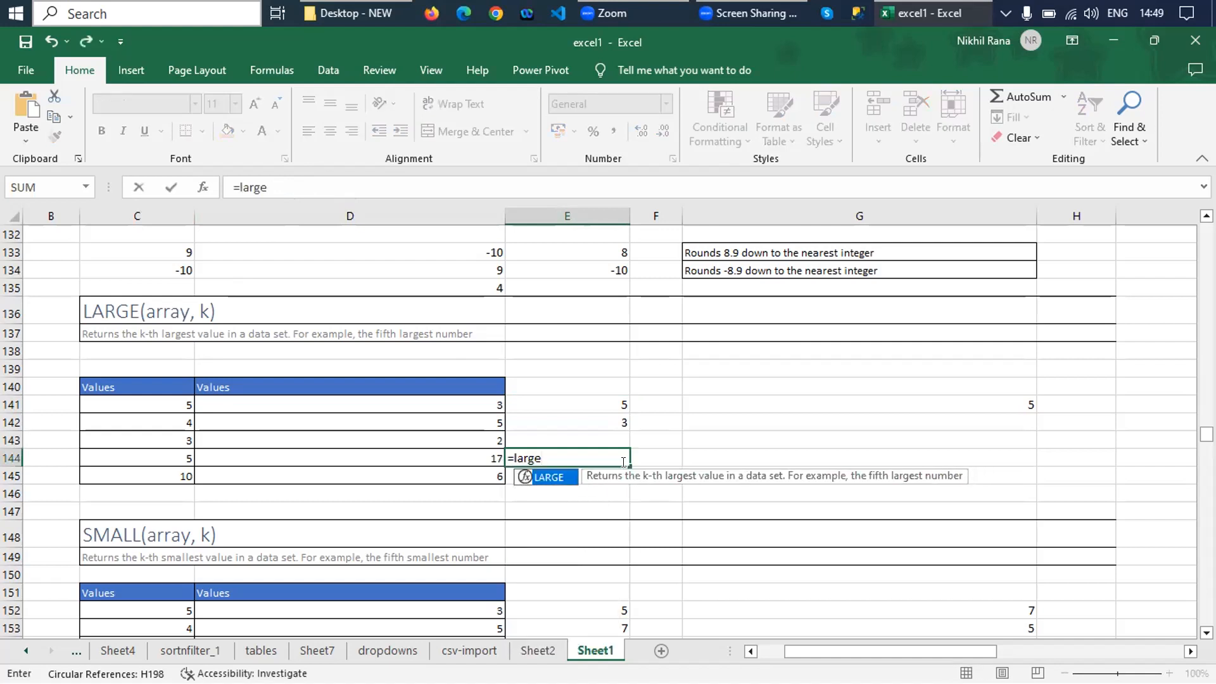
pyautogui.press('Tab')
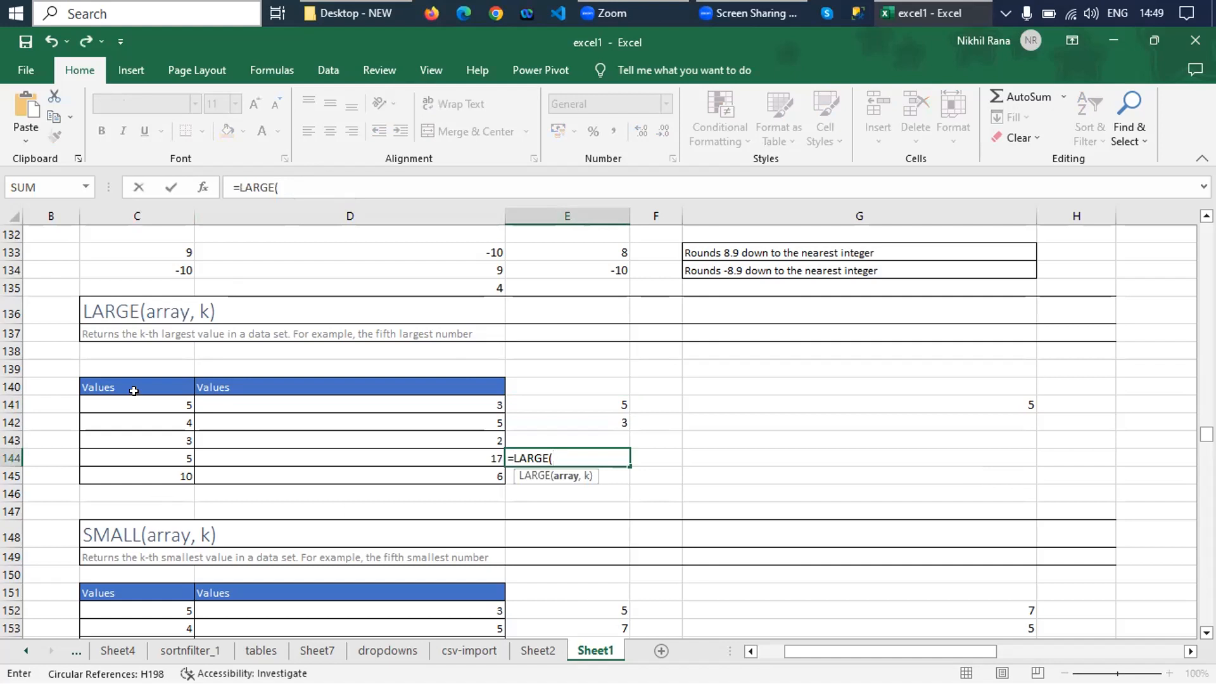
pyautogui.moveTo(136, 397); pyautogui.dragTo(419, 474)
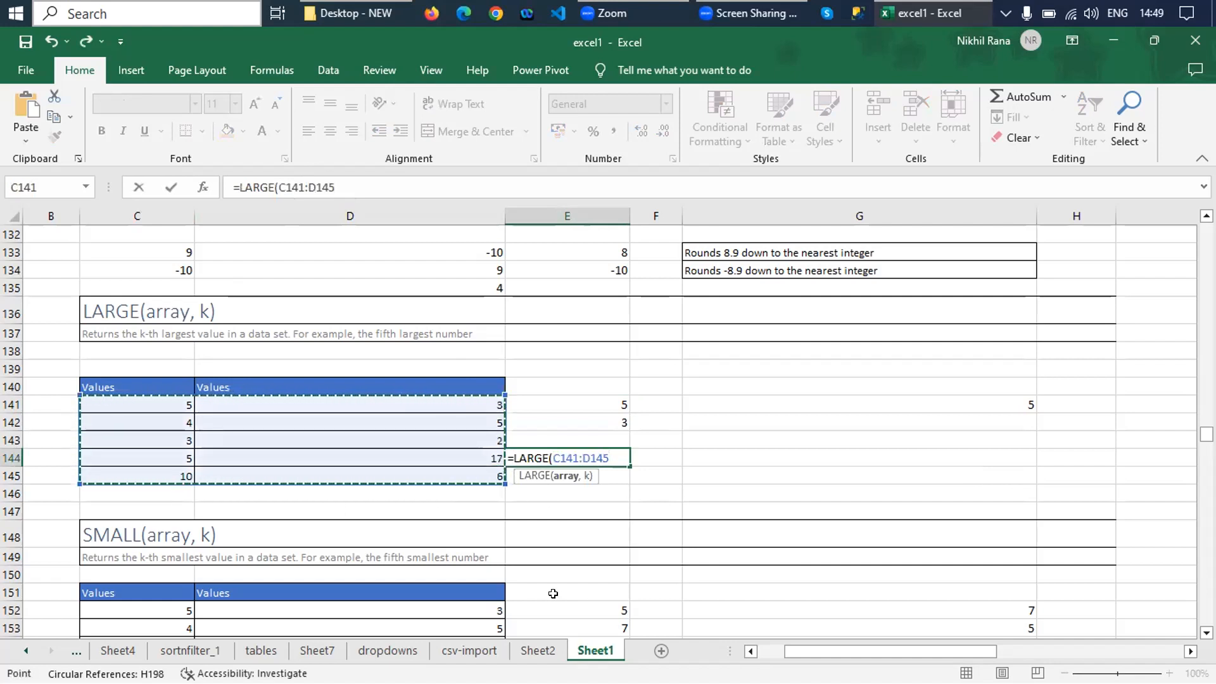
pyautogui.write(',3)')
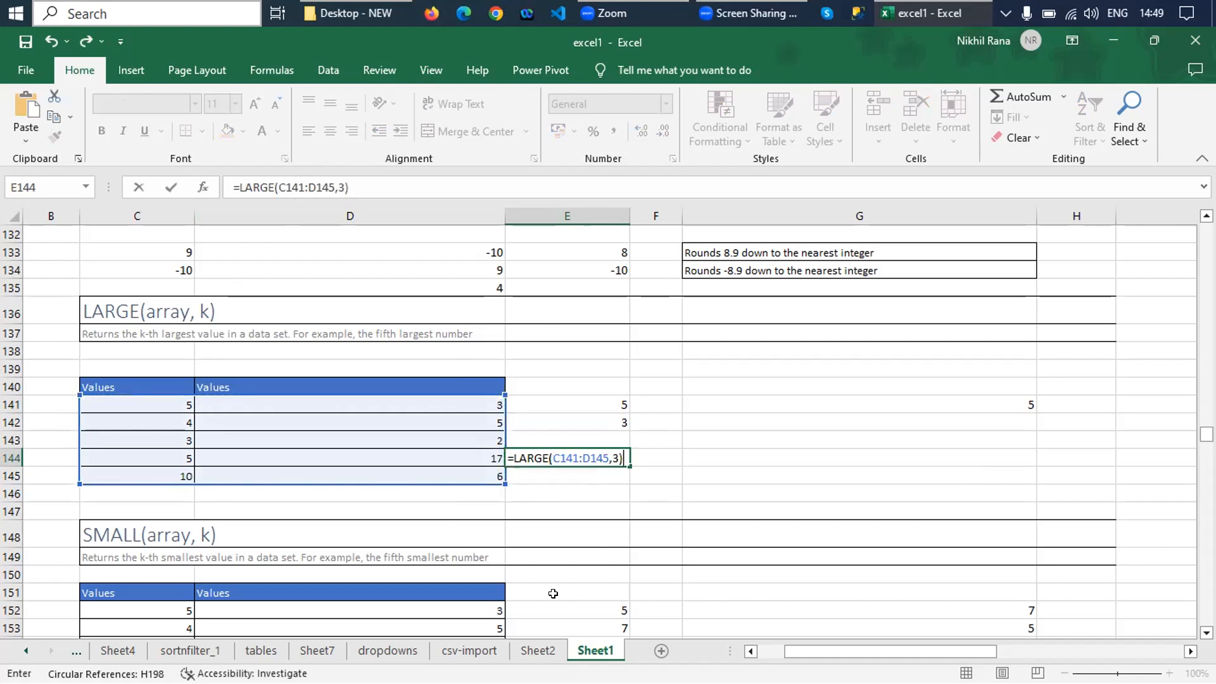
pyautogui.press('Return')
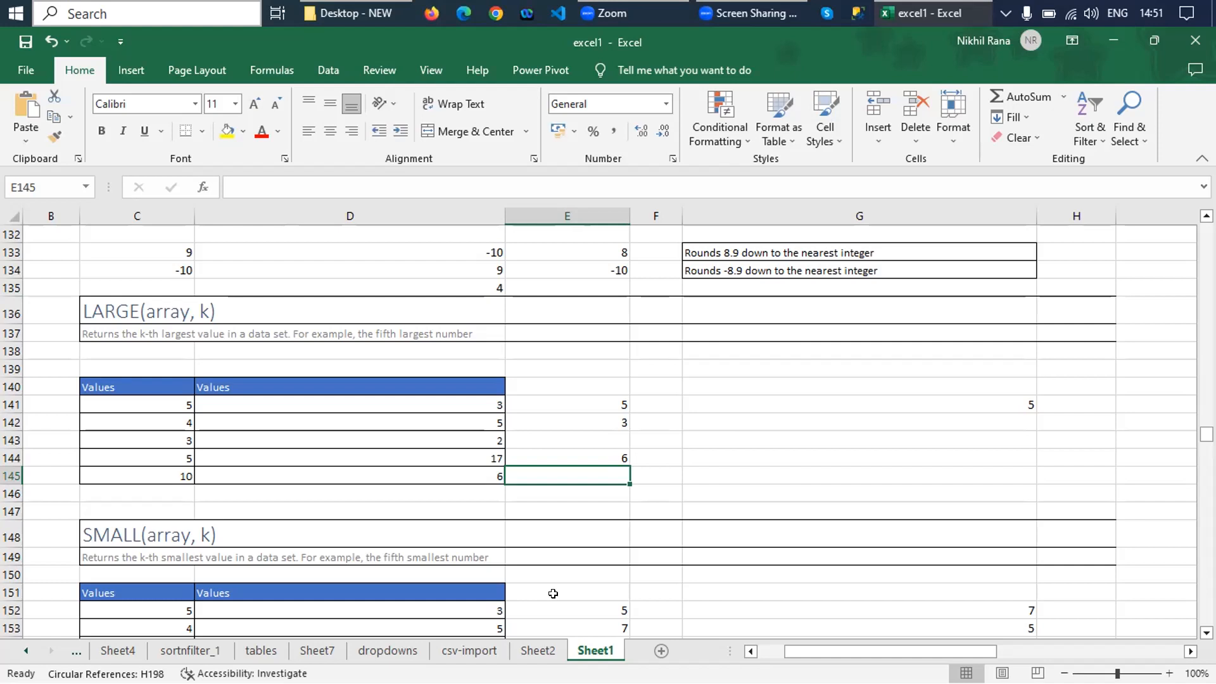
# - Look over the SMALL section and continue down into the MAXA examples from row 164
pyautogui.press('Down')
pyautogui.press('Down')
pyautogui.press('Down')
pyautogui.press('Down')
pyautogui.press('Down')
pyautogui.press('Down')
pyautogui.press('Down')
pyautogui.press('Down')
pyautogui.press('Down')
pyautogui.press('Down')
pyautogui.press('Down')
pyautogui.press('Down')
pyautogui.press('Down')
pyautogui.press('Down')
pyautogui.press('Down')
pyautogui.press('Down')
pyautogui.press('Down')
pyautogui.press('Down')
pyautogui.press('Down')
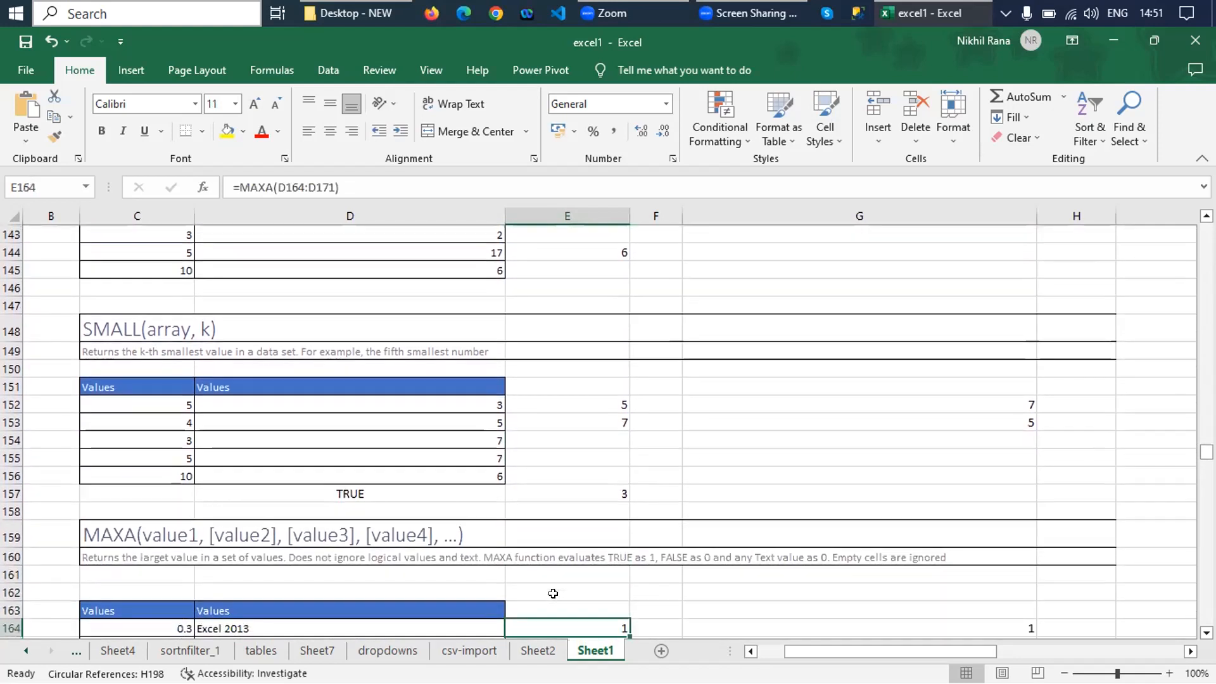
pyautogui.press('Down')
pyautogui.press('Down')
pyautogui.press('Down')
pyautogui.press('Down')
pyautogui.press('Down')
# - Go back up to the end of the SMALL table, then review the MAXA heading in C159 and its description
pyautogui.press('Up')
pyautogui.press('Up')
pyautogui.press('Up')
pyautogui.press('Up')
pyautogui.press('Up')
pyautogui.press('Up')
pyautogui.press('Up')
pyautogui.press('Up')
pyautogui.press('Up')
pyautogui.press('Up')
pyautogui.press('Up')
pyautogui.press('Up')
pyautogui.press('Up')
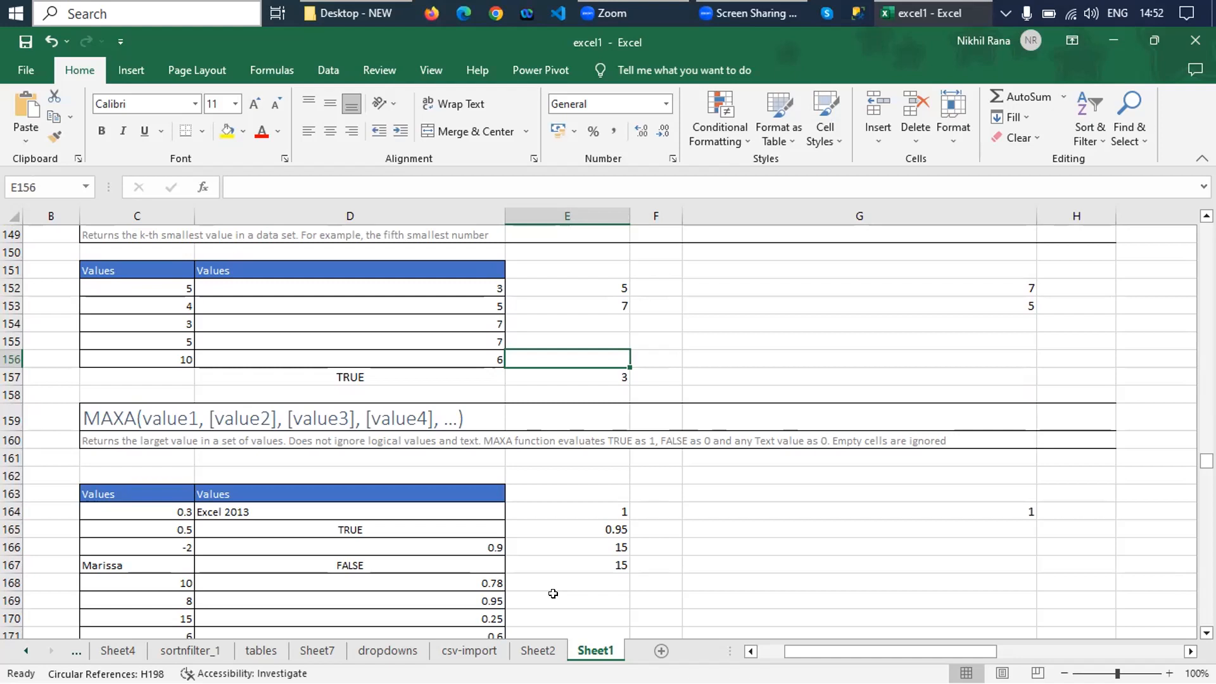
pyautogui.press('Down')
pyautogui.press('Down')
pyautogui.press('Down')
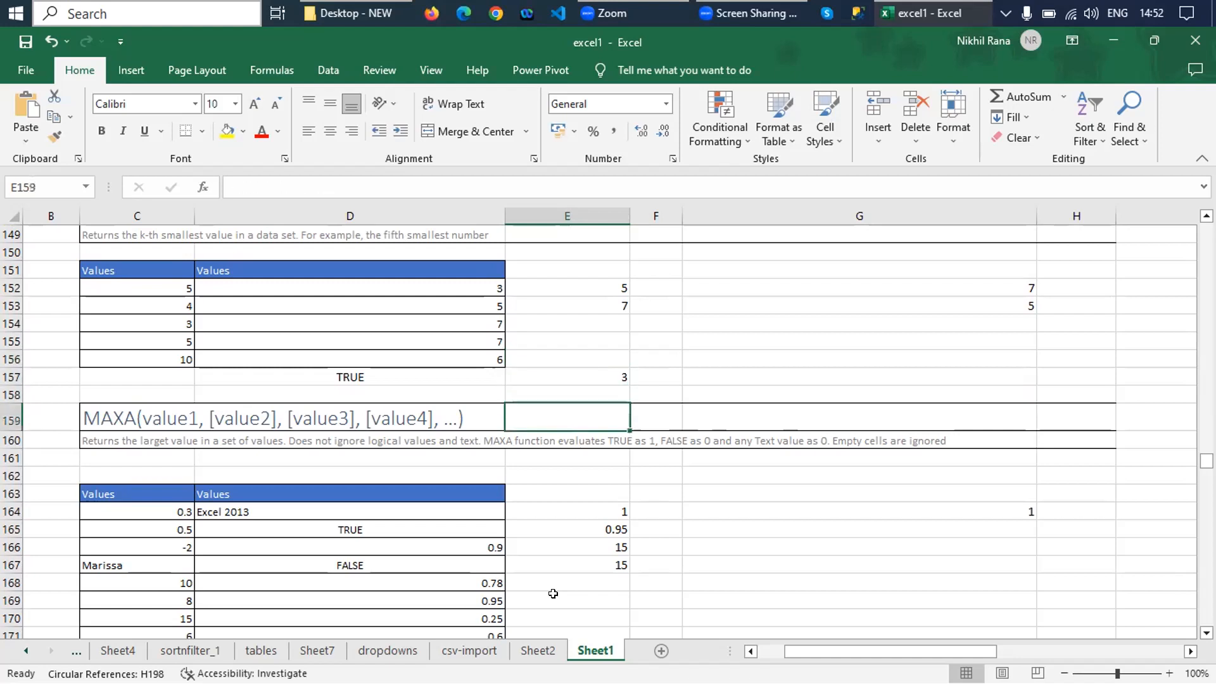
pyautogui.press('Left')
pyautogui.press('Left')
pyautogui.press('Left')
pyautogui.press('Right')
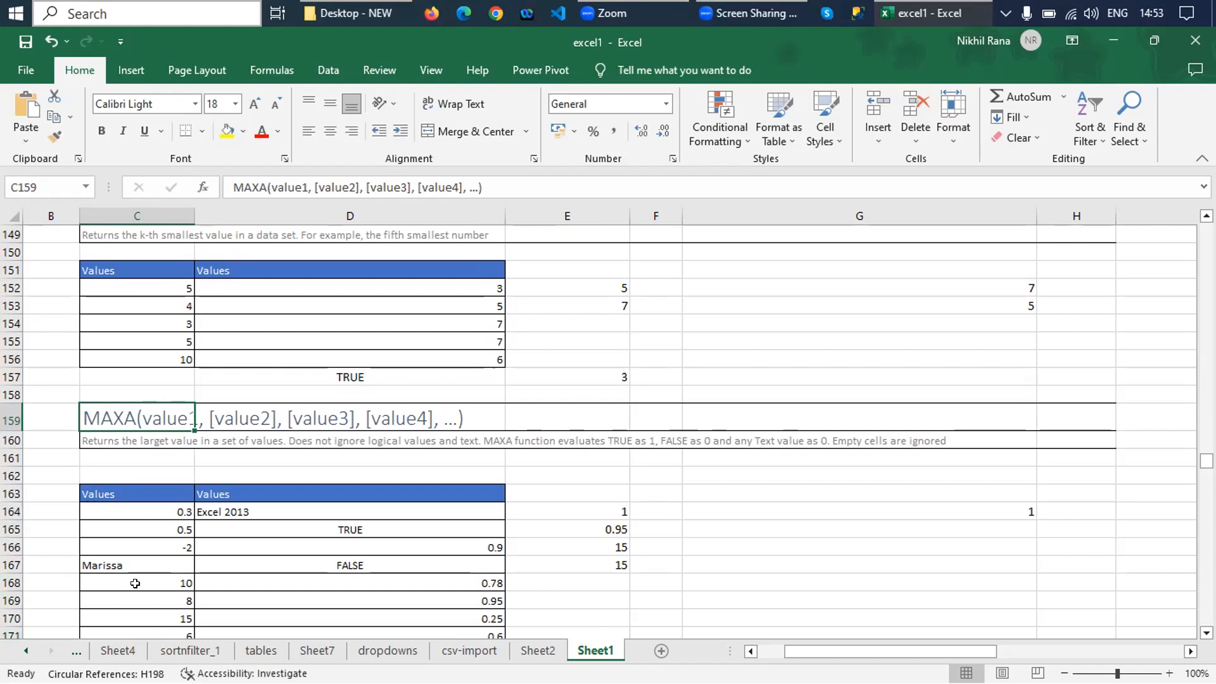
# - Enter the formula =MAXA(C164:D171) in G165 and check the result against the value in C170
pyautogui.click(745, 527)
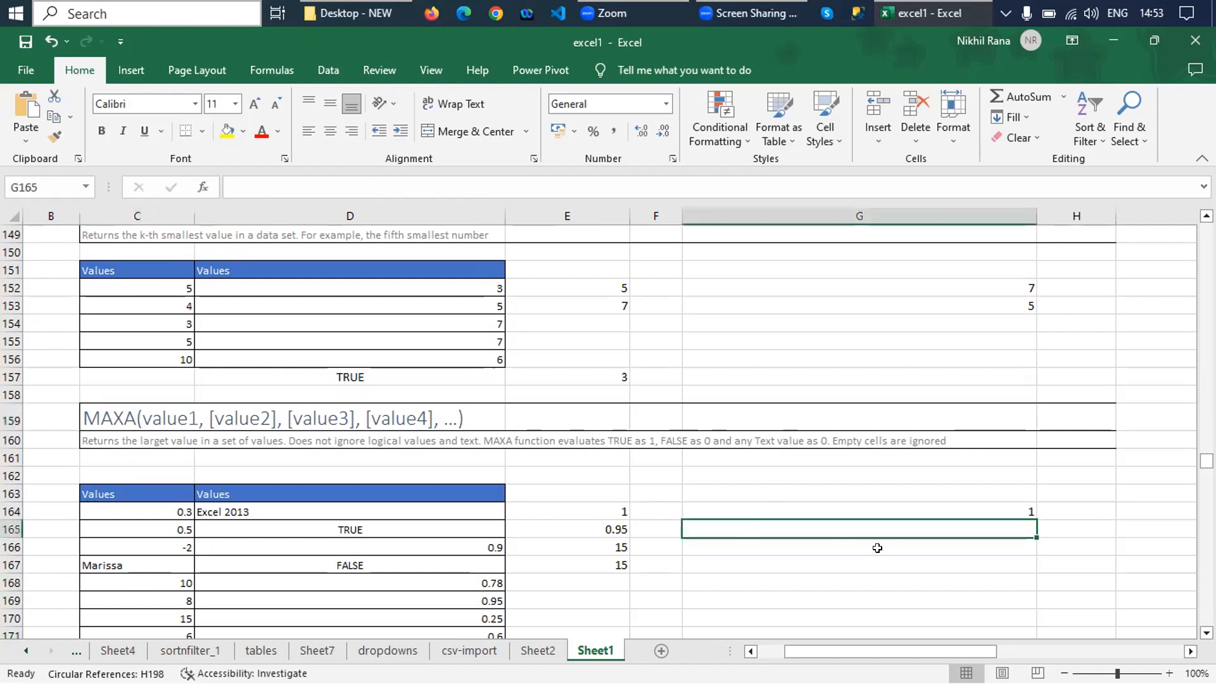
pyautogui.write('max')
pyautogui.press('BackSpace')
pyautogui.press('BackSpace')
pyautogui.press('BackSpace')
pyautogui.write('=maxa')
pyautogui.press('Tab')
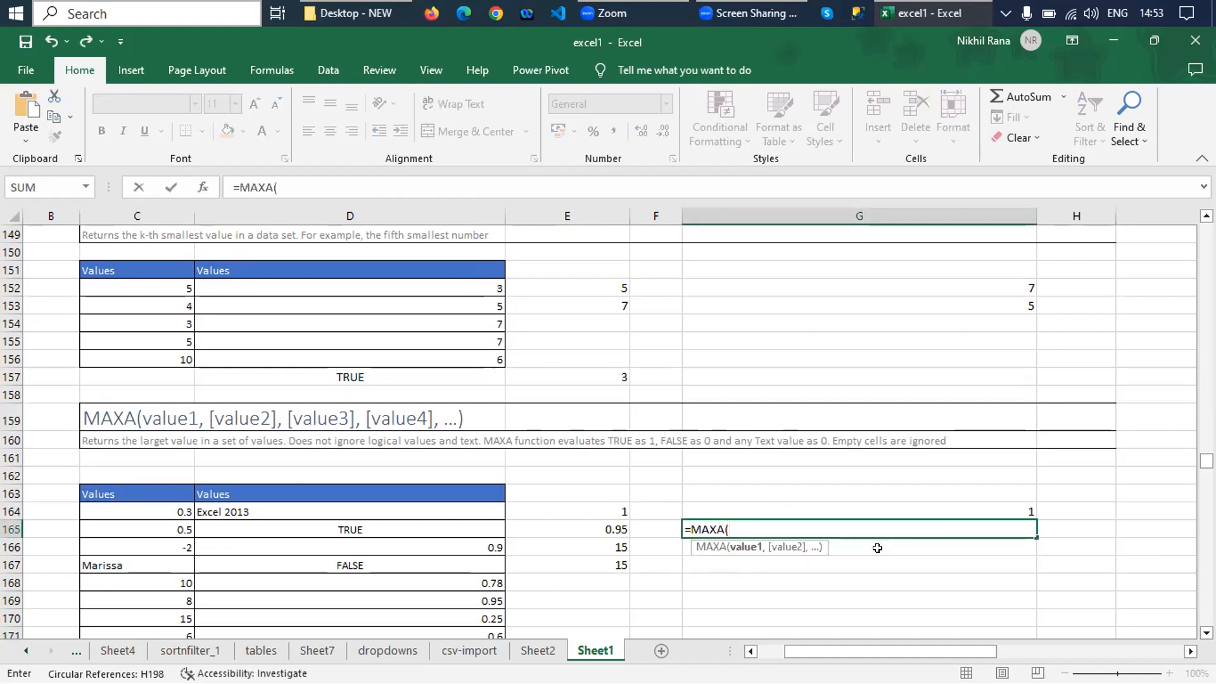
pyautogui.moveTo(172, 511); pyautogui.dragTo(338, 633)
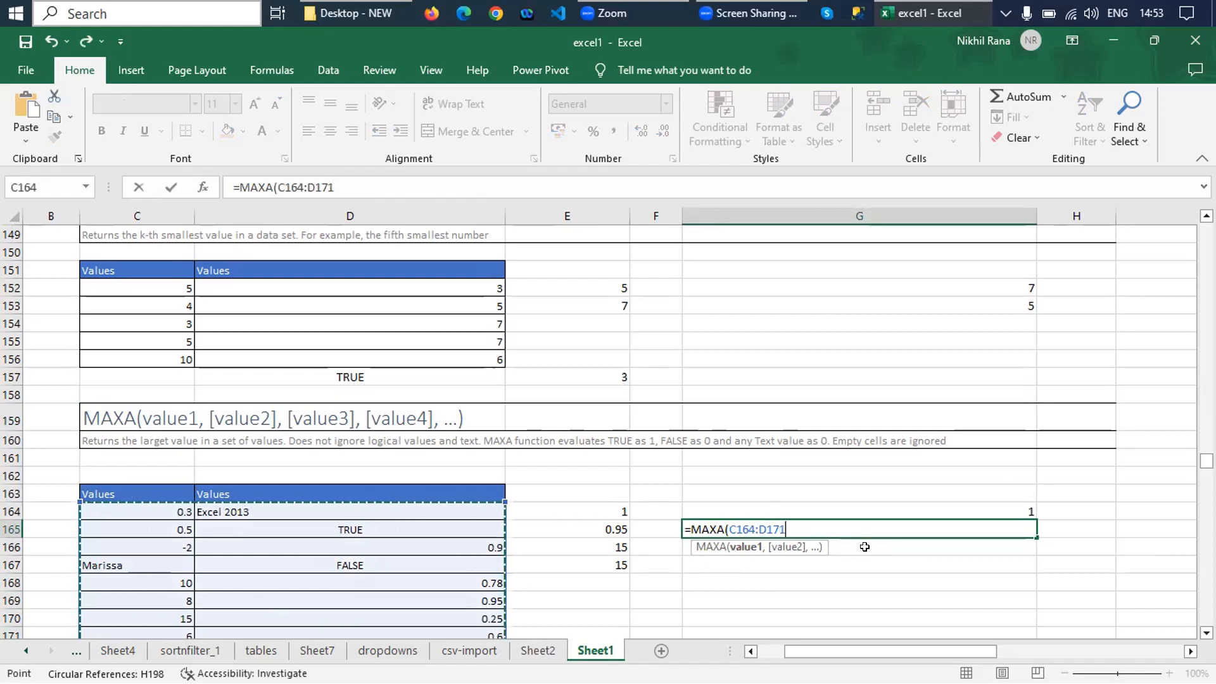
pyautogui.write(')')
pyautogui.press('Return')
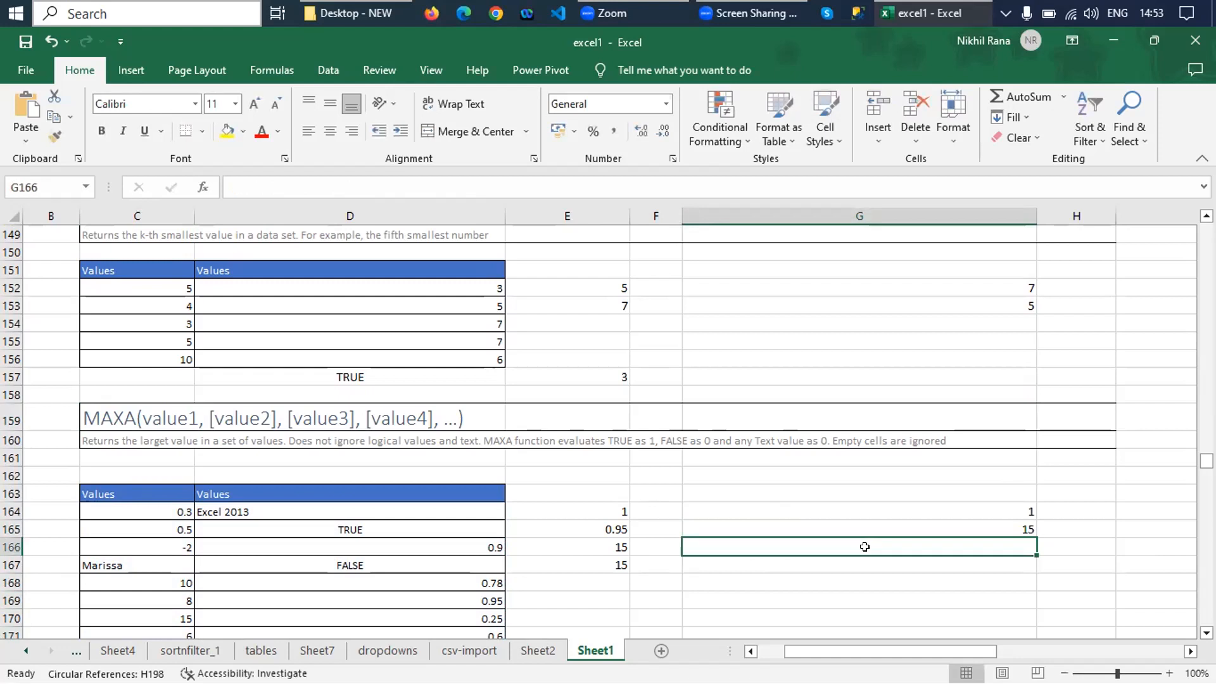
pyautogui.click(180, 612)
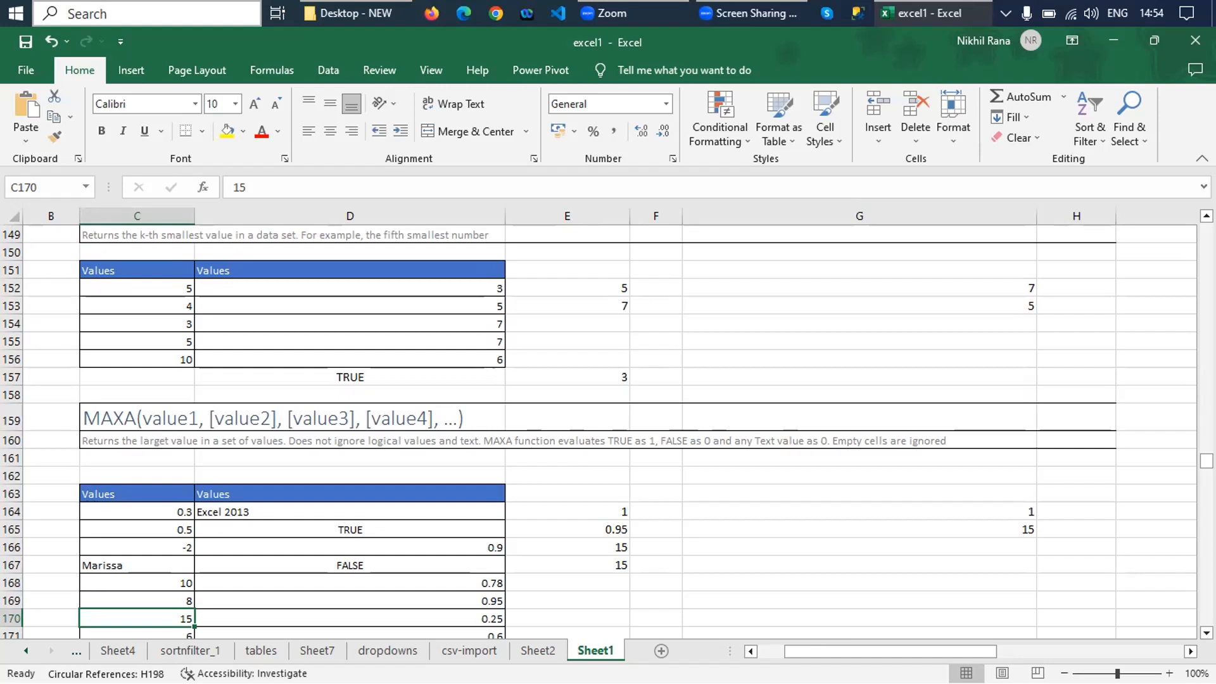
pyautogui.click(692, 536)
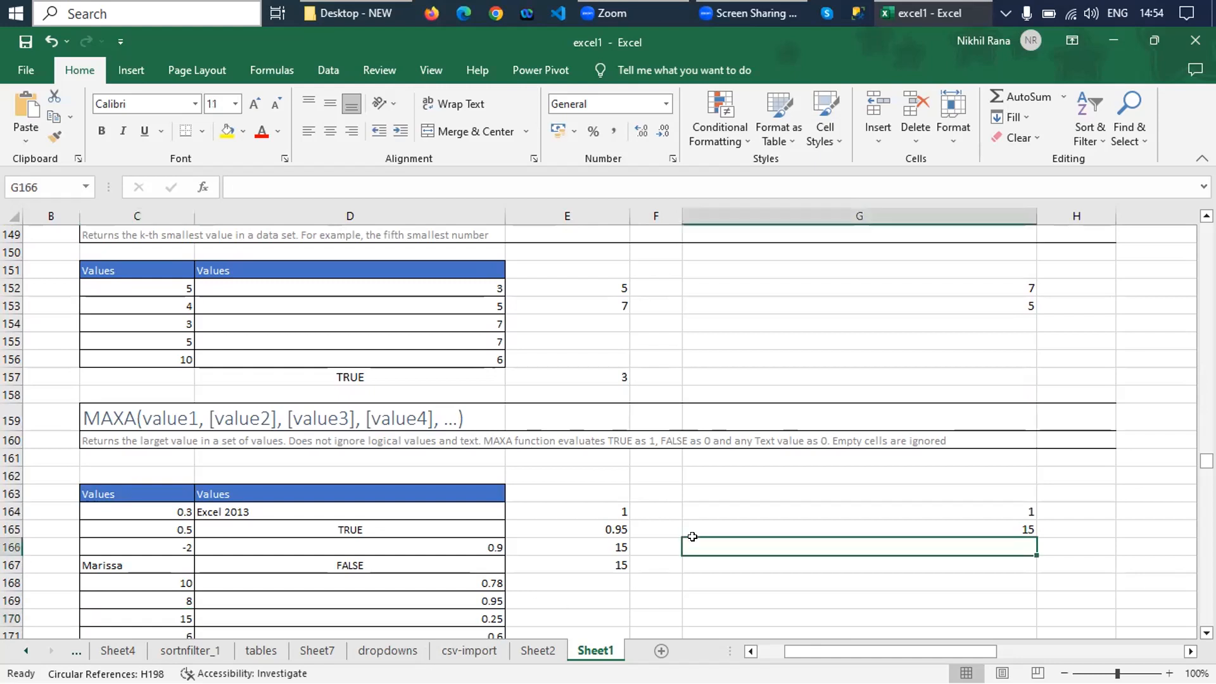
# - Copy the MINA values table in C176:D184, including its header row
pyautogui.press('Down')
pyautogui.press('Down')
pyautogui.press('Down')
pyautogui.press('Down')
pyautogui.press('Down')
pyautogui.press('Down')
pyautogui.press('Down')
pyautogui.press('Down')
pyautogui.press('Down')
pyautogui.press('Down')
pyautogui.press('Down')
pyautogui.press('Down')
pyautogui.press('Down')
pyautogui.press('Down')
pyautogui.press('Down')
pyautogui.press('Down')
pyautogui.press('Down')
pyautogui.press('Down')
pyautogui.press('Down')
pyautogui.press('Down')
pyautogui.moveTo(77, 434); pyautogui.dragTo(251, 533)
pyautogui.click(140, 452)
pyautogui.moveTo(124, 437); pyautogui.dragTo(299, 582)
pyautogui.rightClick(263, 457)
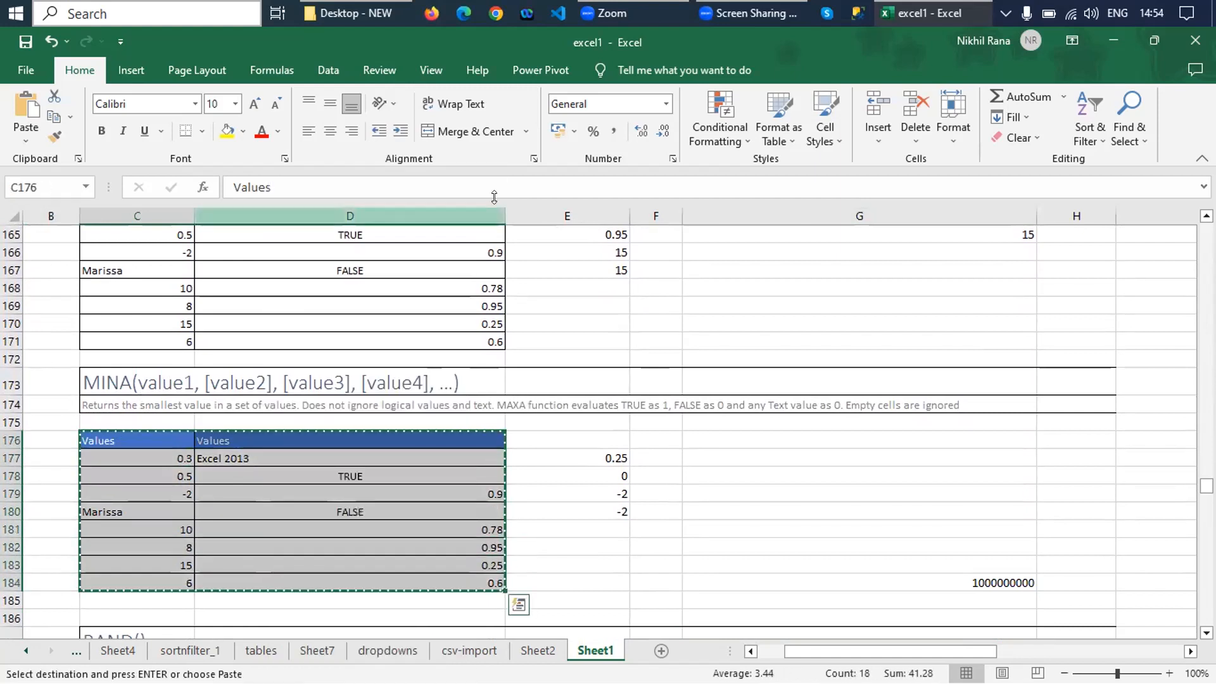
pyautogui.click(621, 422)
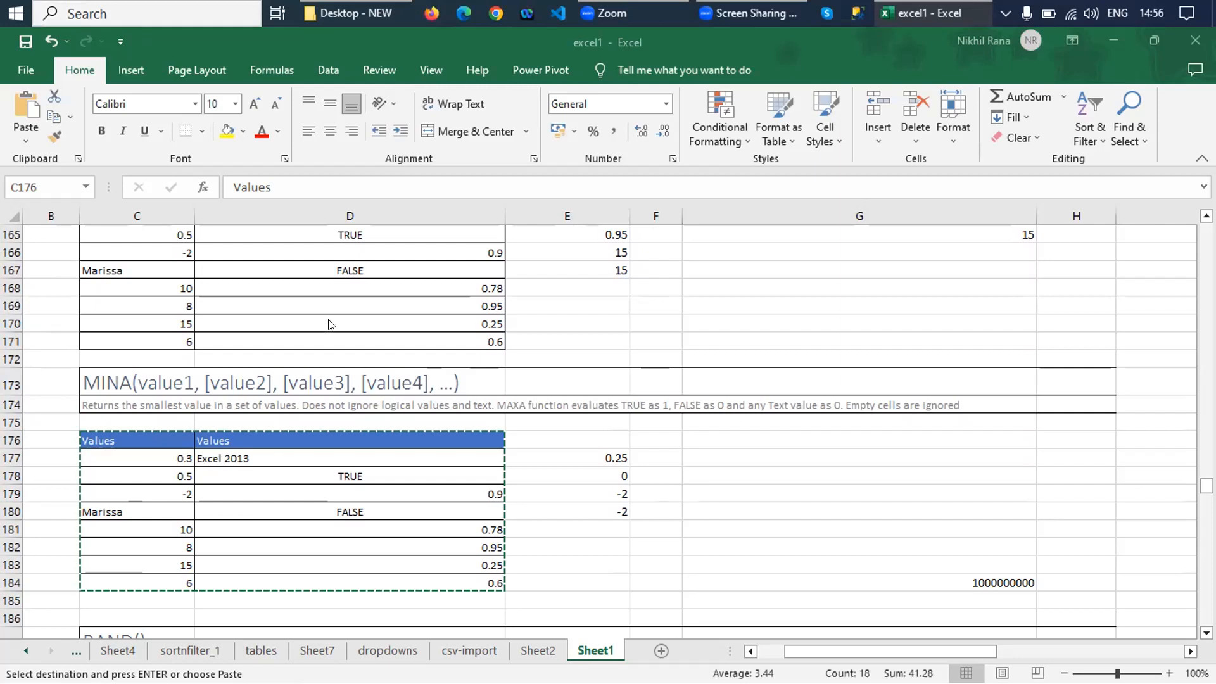
pyautogui.hotkey('ctrl', 'v')
# - Enter the formula =RAND() in G190, on the row of the RAND examples, and reselect that cell
pyautogui.click(589, 488)
pyautogui.press('Down')
pyautogui.press('Down')
pyautogui.press('Down')
pyautogui.press('Down')
pyautogui.press('Down')
pyautogui.press('Down')
pyautogui.press('Down')
pyautogui.press('Down')
pyautogui.press('Down')
pyautogui.press('Down')
pyautogui.press('Down')
pyautogui.press('Down')
pyautogui.press('Down')
pyautogui.press('Down')
pyautogui.press('Down')
pyautogui.press('Down')
pyautogui.press('Down')
pyautogui.press('Down')
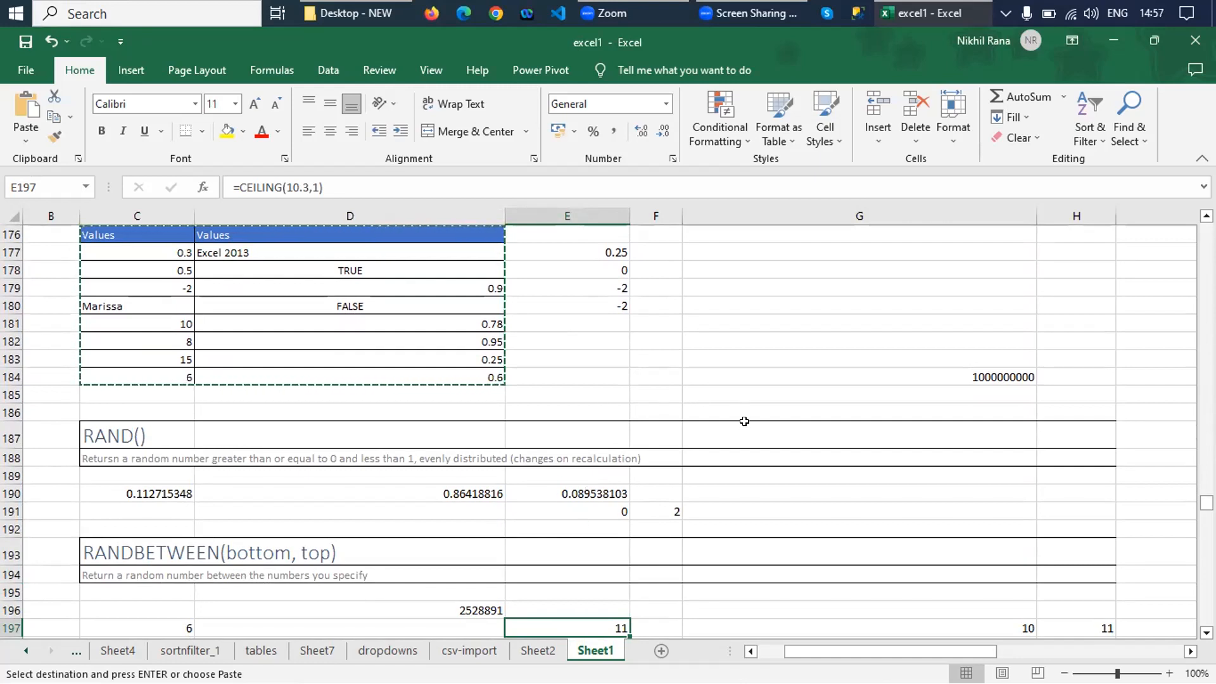
pyautogui.click(855, 493)
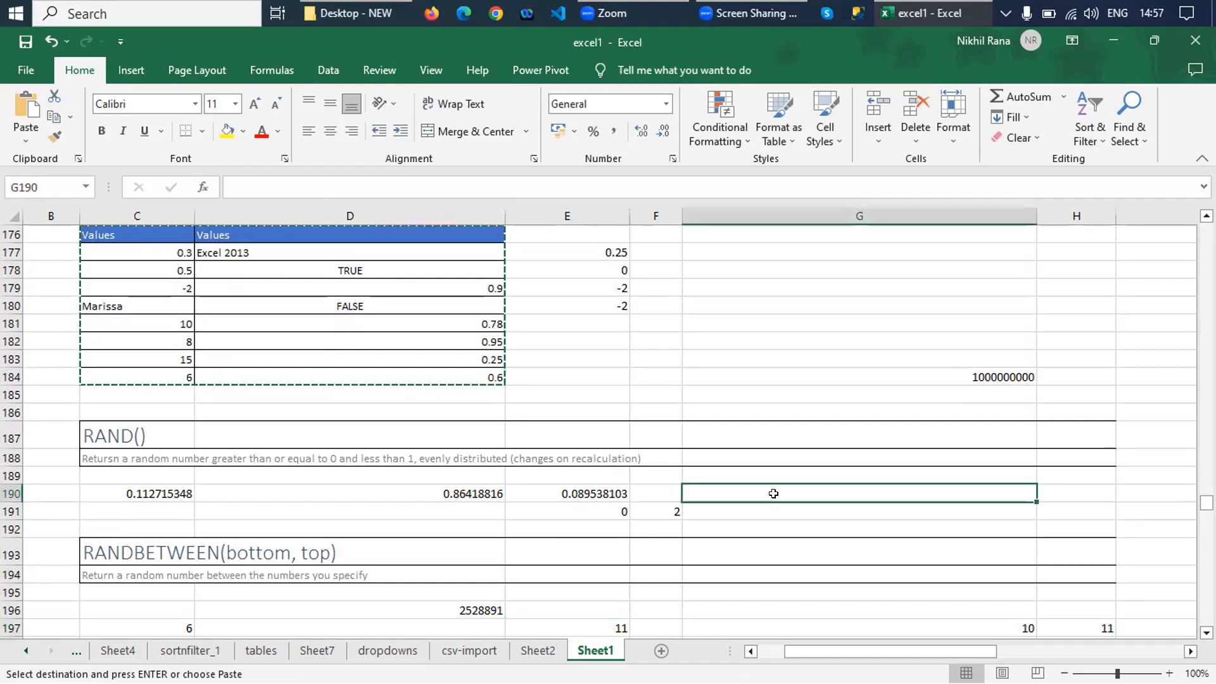
pyautogui.write('rand()')
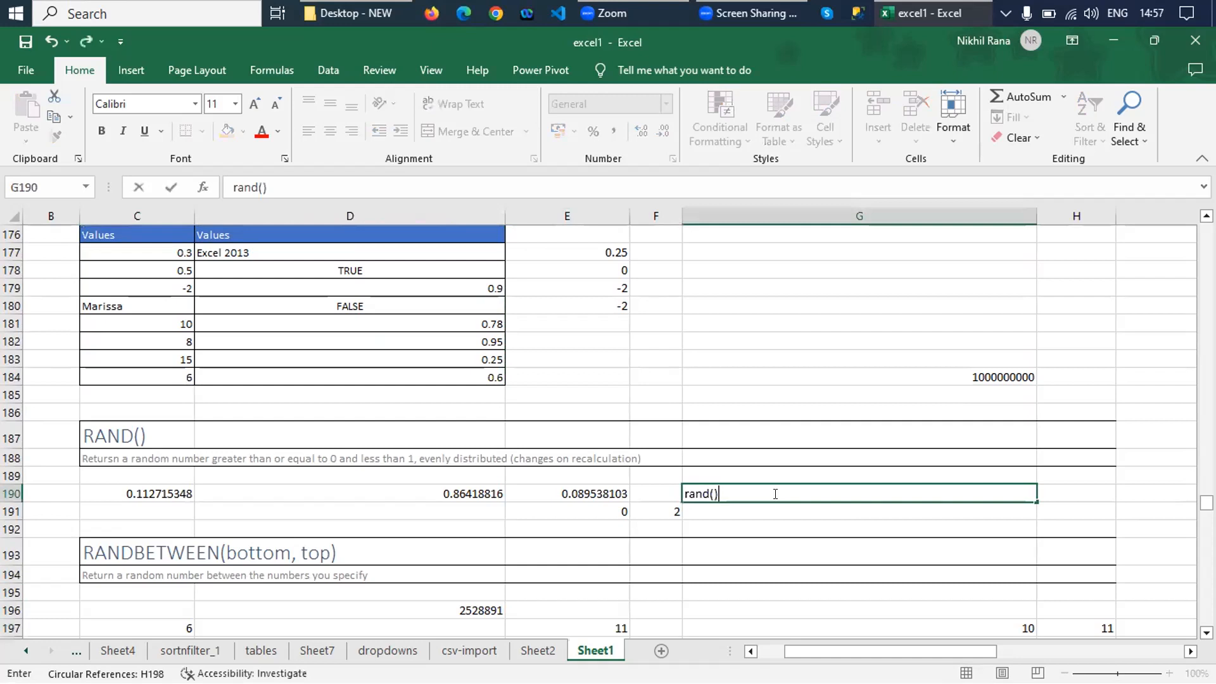
pyautogui.press('BackSpace')
pyautogui.press('BackSpace')
pyautogui.press('BackSpace')
pyautogui.press('BackSpace')
pyautogui.press('BackSpace')
pyautogui.press('BackSpace')
pyautogui.write('=rand()')
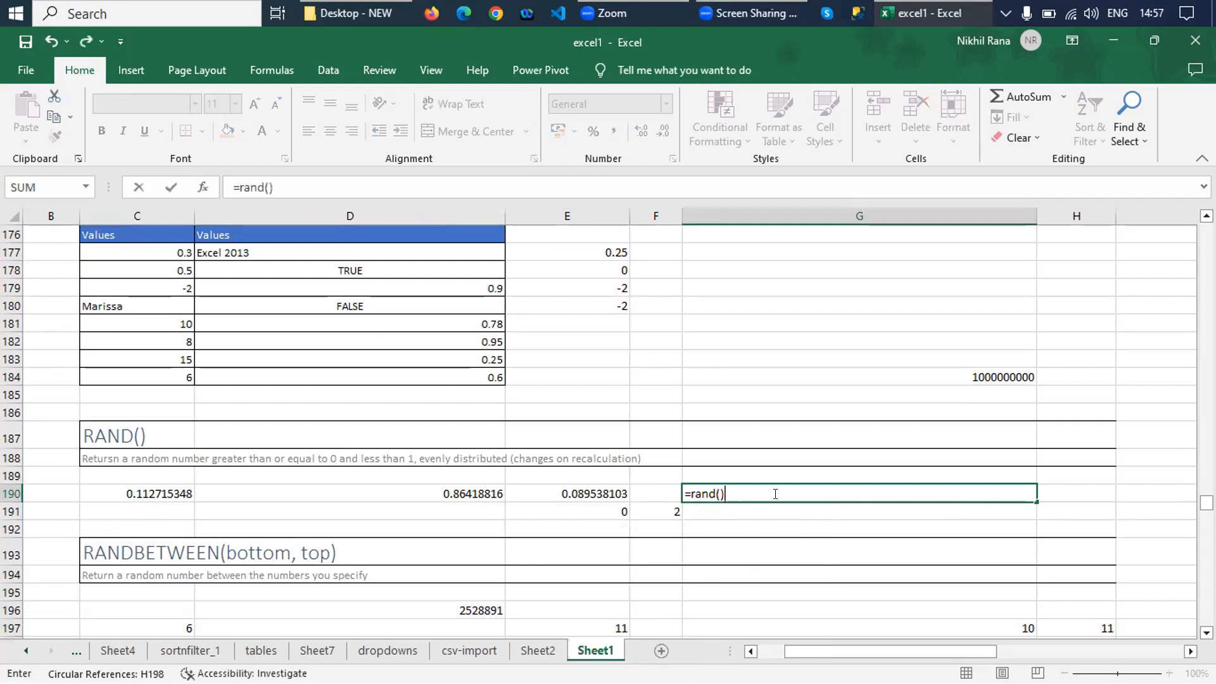
pyautogui.press('Return')
pyautogui.press('Up')
pyautogui.press('Down')
pyautogui.press('Up')
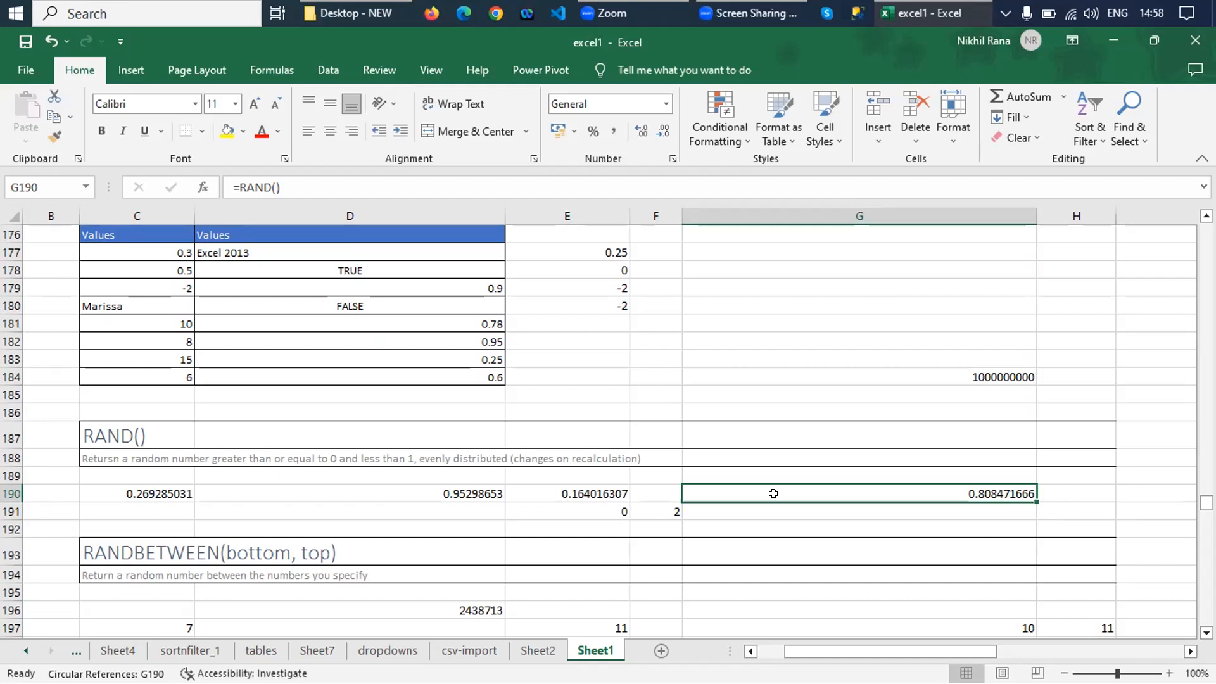
# - Review the RAND description, the RANDBETWEEN syntax heading in C193 and the example formula in D196
pyautogui.click(454, 555)
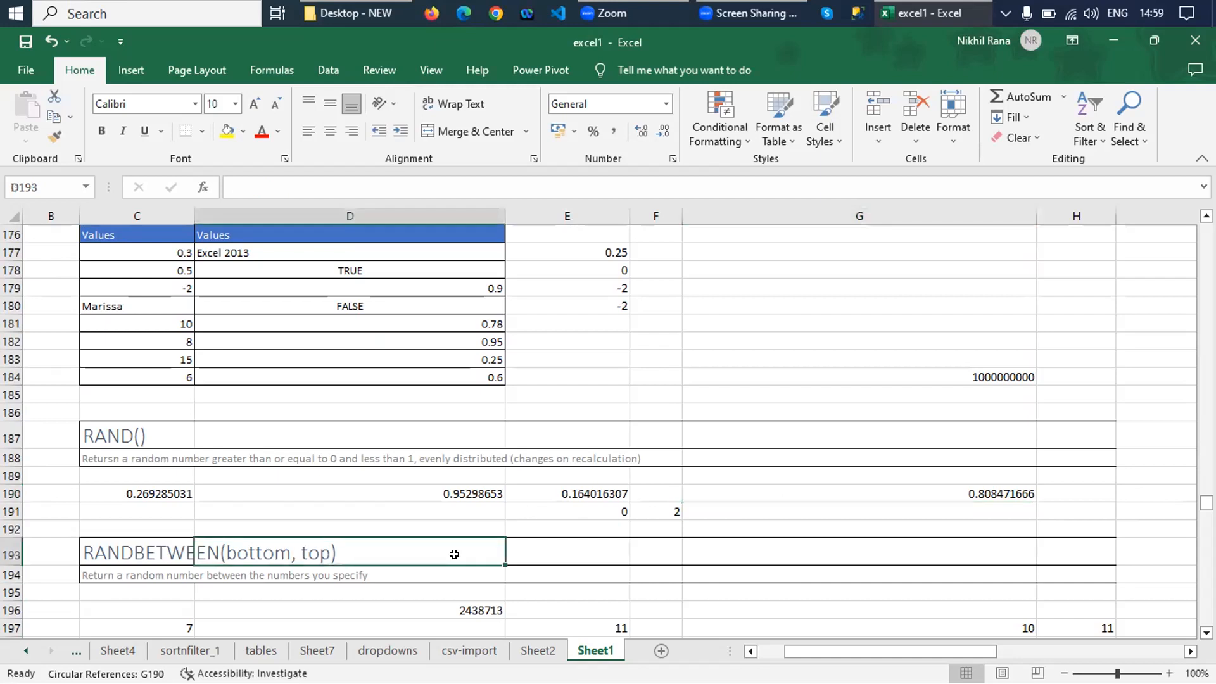
pyautogui.press('Up')
pyautogui.press('Up')
pyautogui.press('Up')
pyautogui.press('Up')
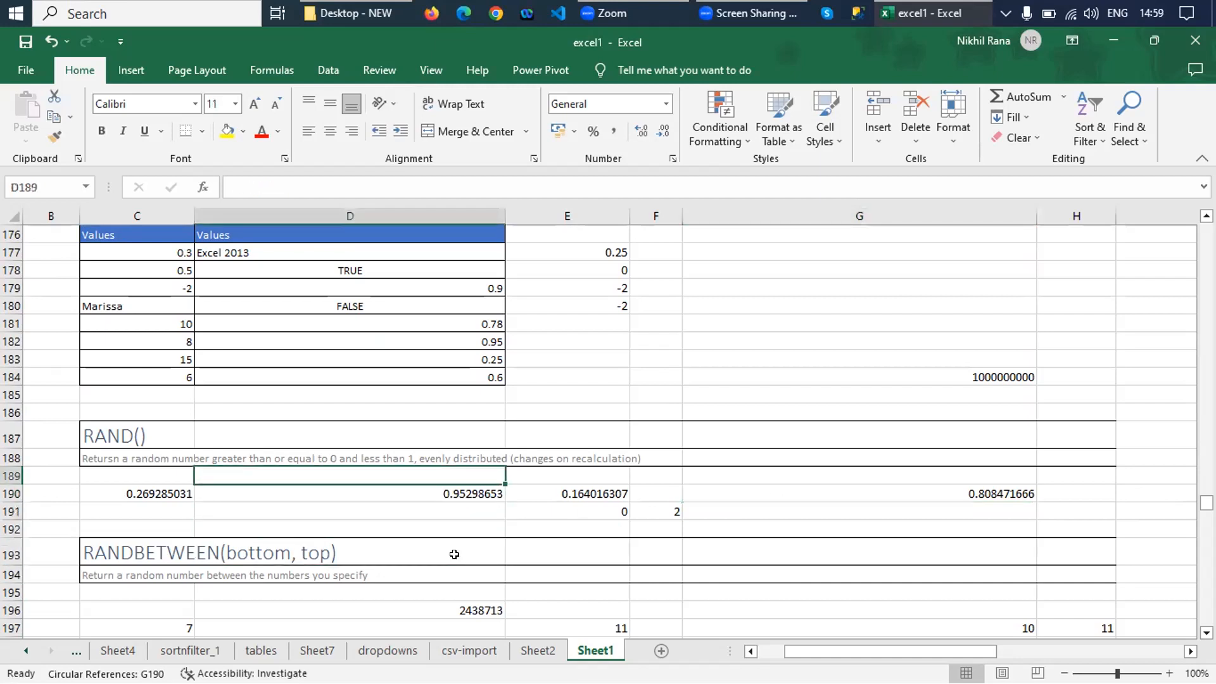
pyautogui.press('Up')
pyautogui.press('Left')
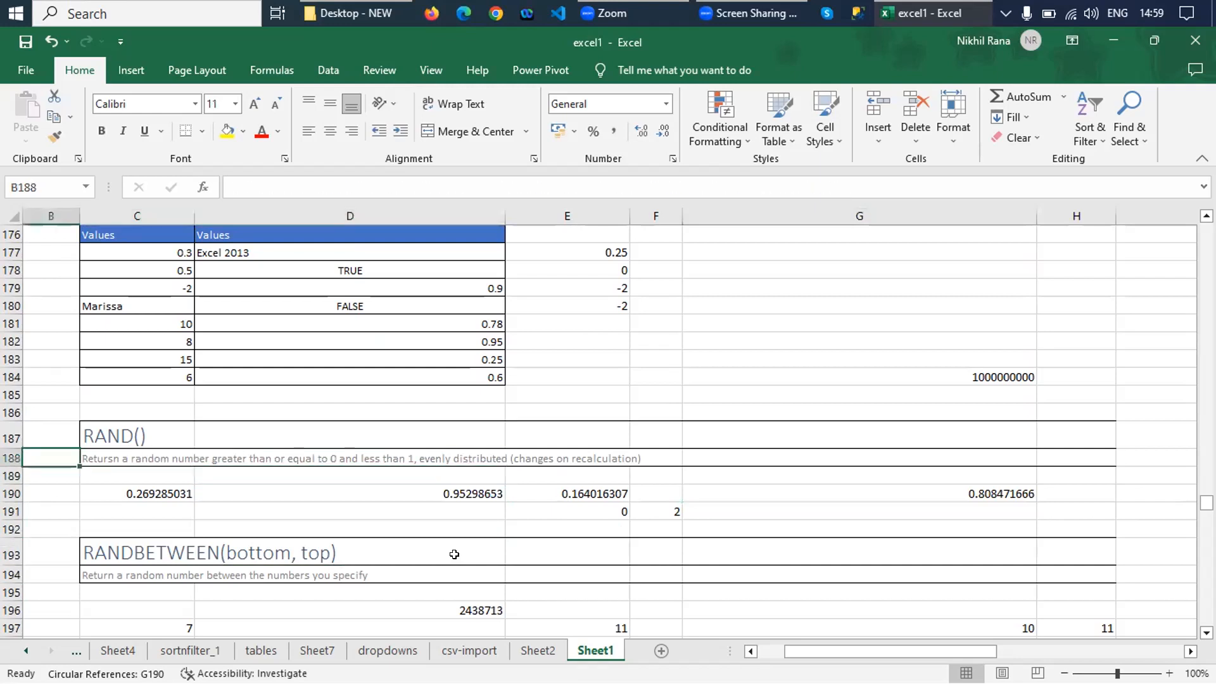
pyautogui.press('Up')
pyautogui.press('Down')
pyautogui.press('Down')
pyautogui.press('Down')
pyautogui.press('Down')
pyautogui.press('Down')
pyautogui.press('Down')
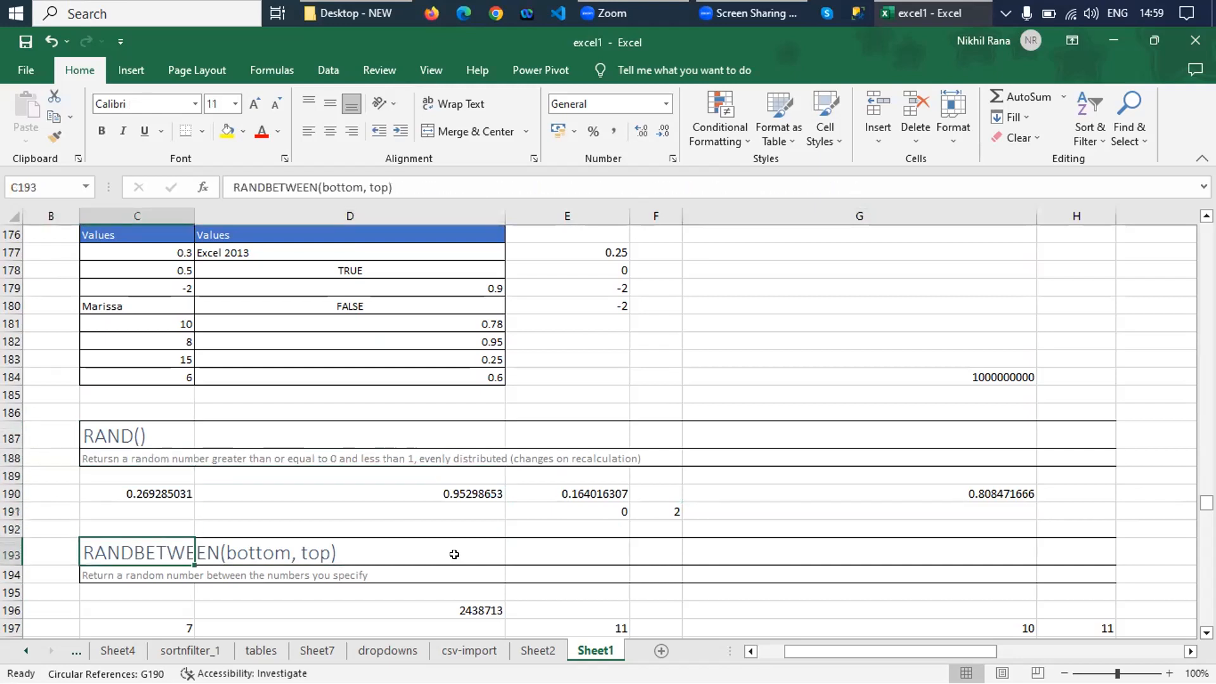
pyautogui.press('Right')
pyautogui.press('Down')
pyautogui.press('Down')
pyautogui.press('Down')
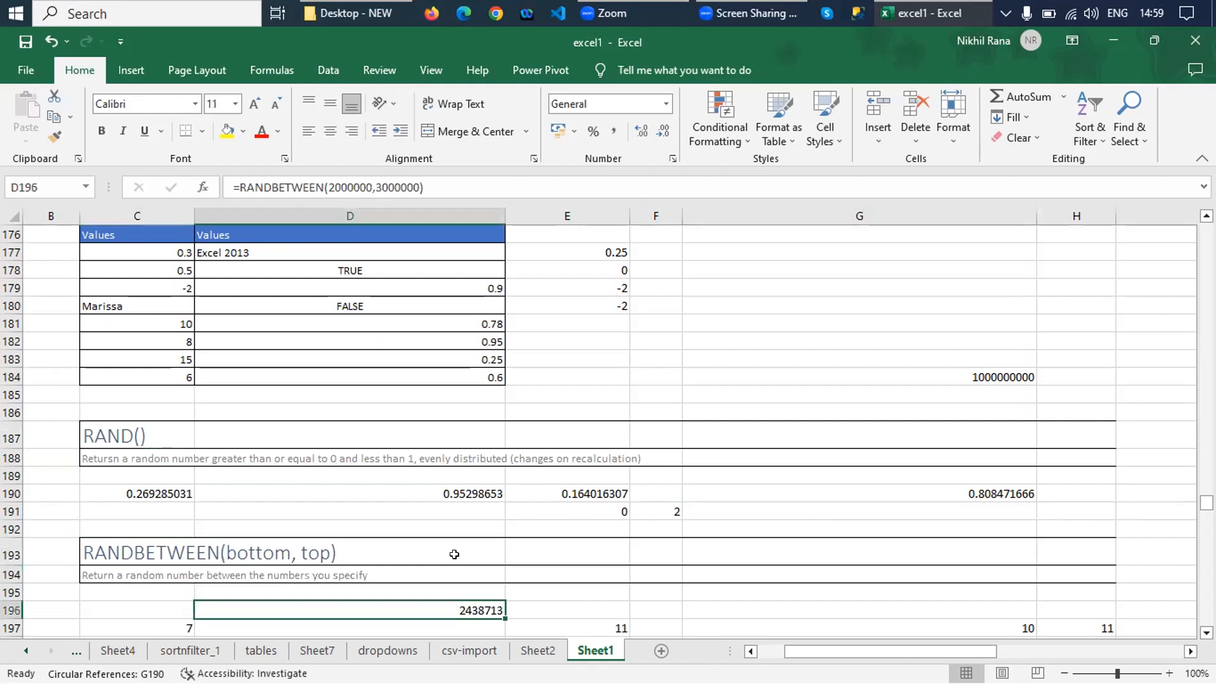
# - Enter the formula =RANDBETWEEN(100,200) in G196, on the row of the existing RANDBETWEEN example
pyautogui.press('Right')
pyautogui.press('Right')
pyautogui.press('Right')
pyautogui.write('ra')
pyautogui.press('BackSpace')
pyautogui.press('BackSpace')
pyautogui.write('=randbet')
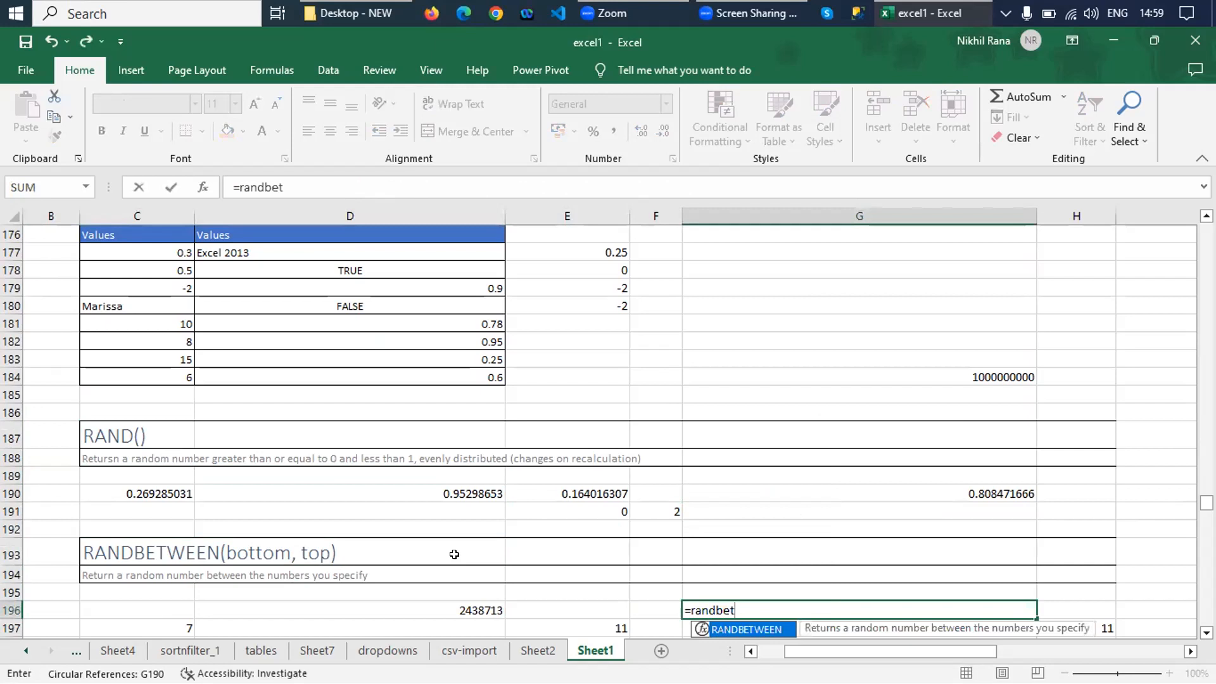
pyautogui.press('Tab')
pyautogui.write('100,200)')
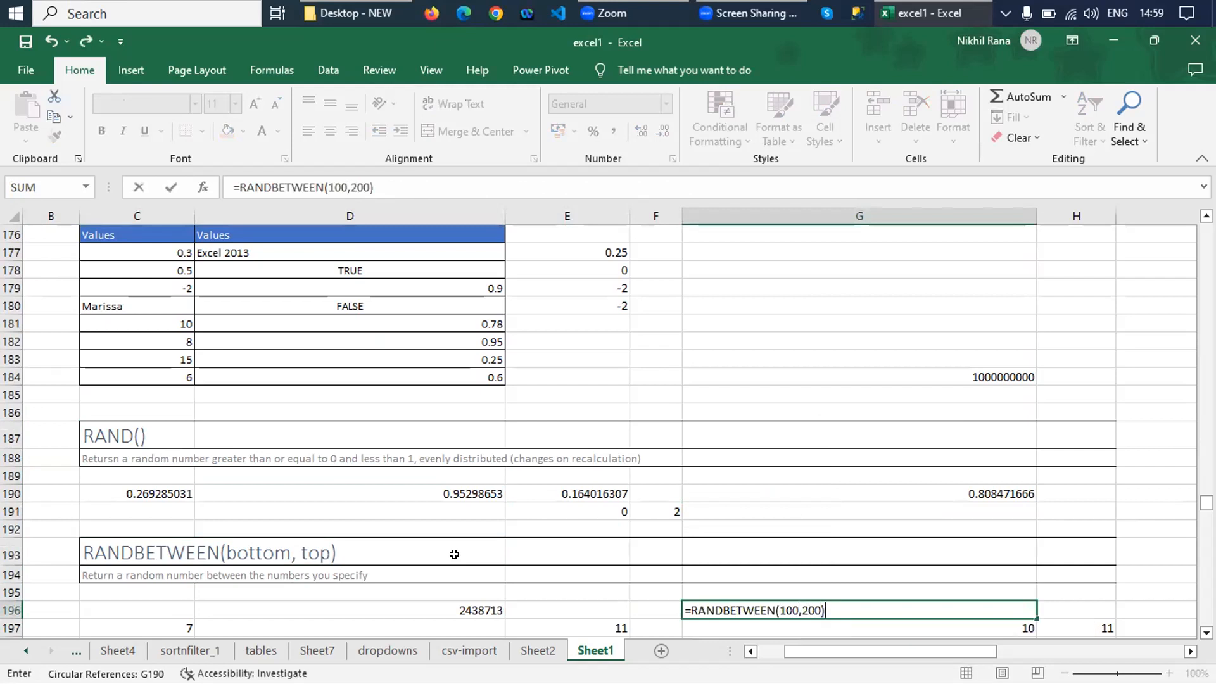
pyautogui.press('Return')
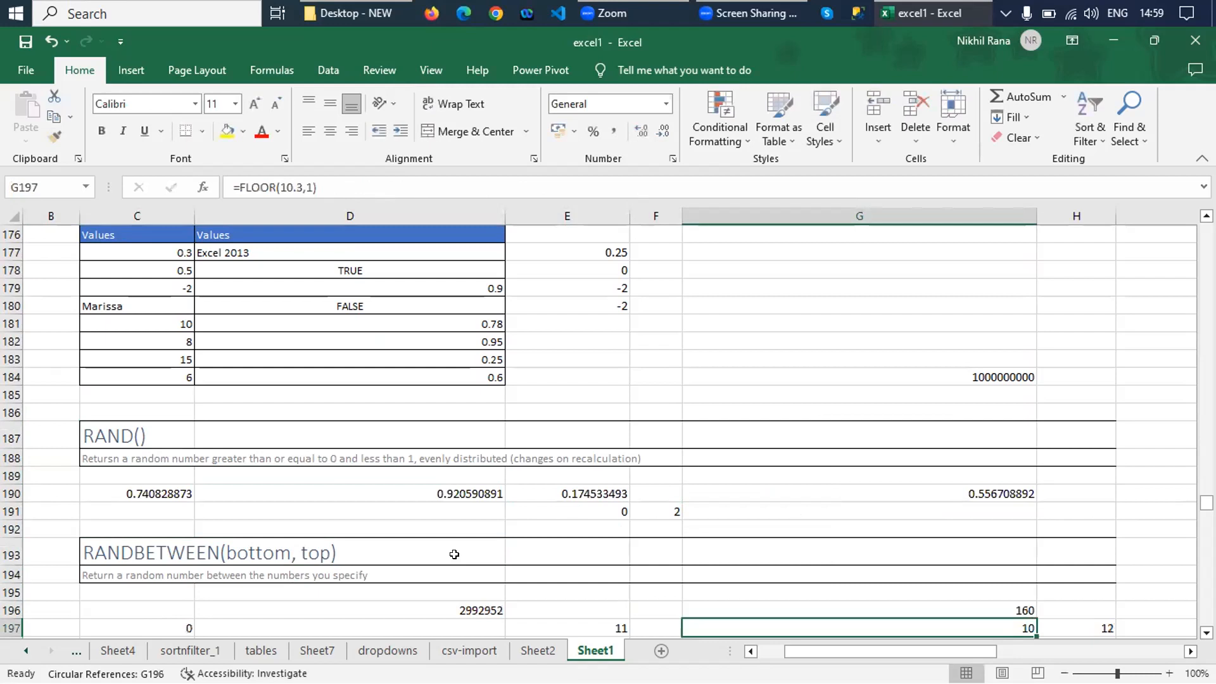
# - Enter the formula =RANDBETWEEN(2000,60000) in G195, directly above the previous RANDBETWEEN formula
pyautogui.press('Up')
pyautogui.press('Up')
pyautogui.write('=rand')
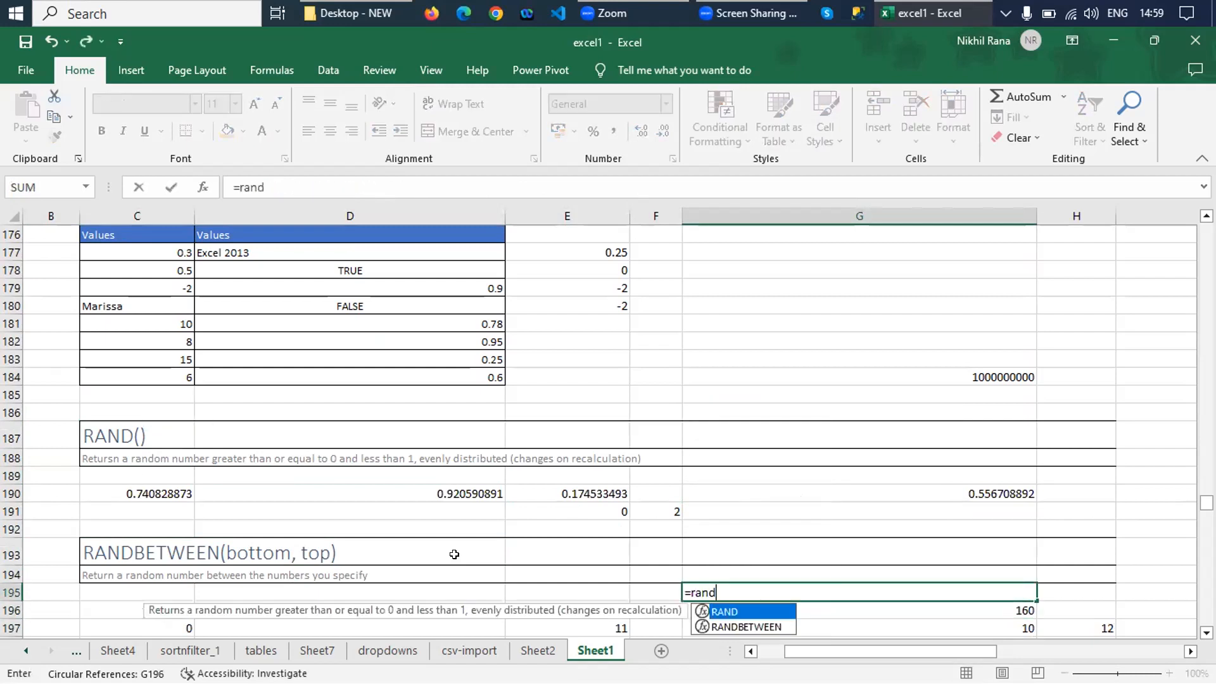
pyautogui.write('between')
pyautogui.press('Tab')
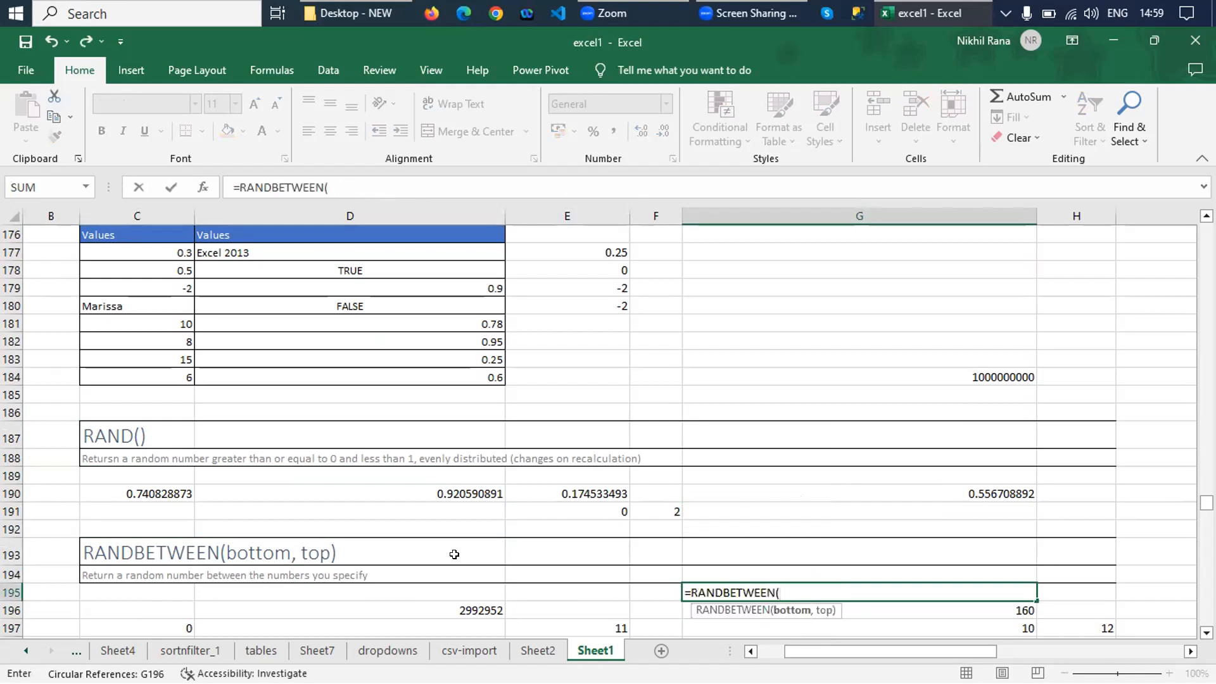
pyautogui.write('2000,60000)')
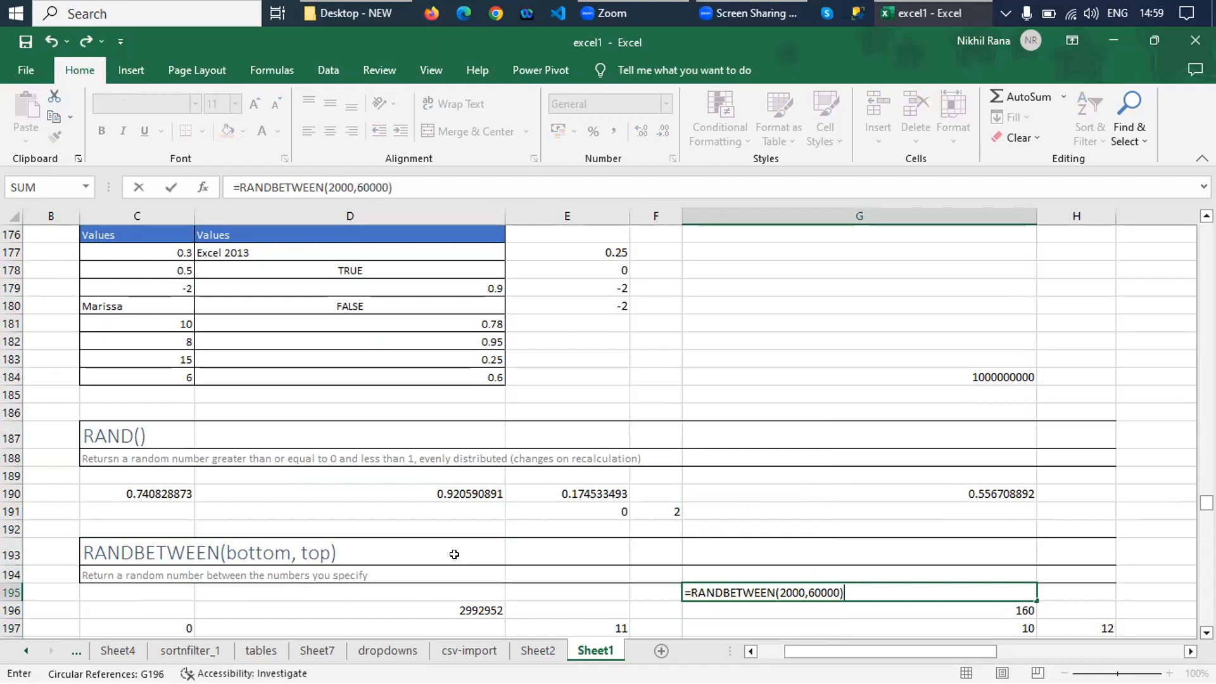
pyautogui.press('Return')
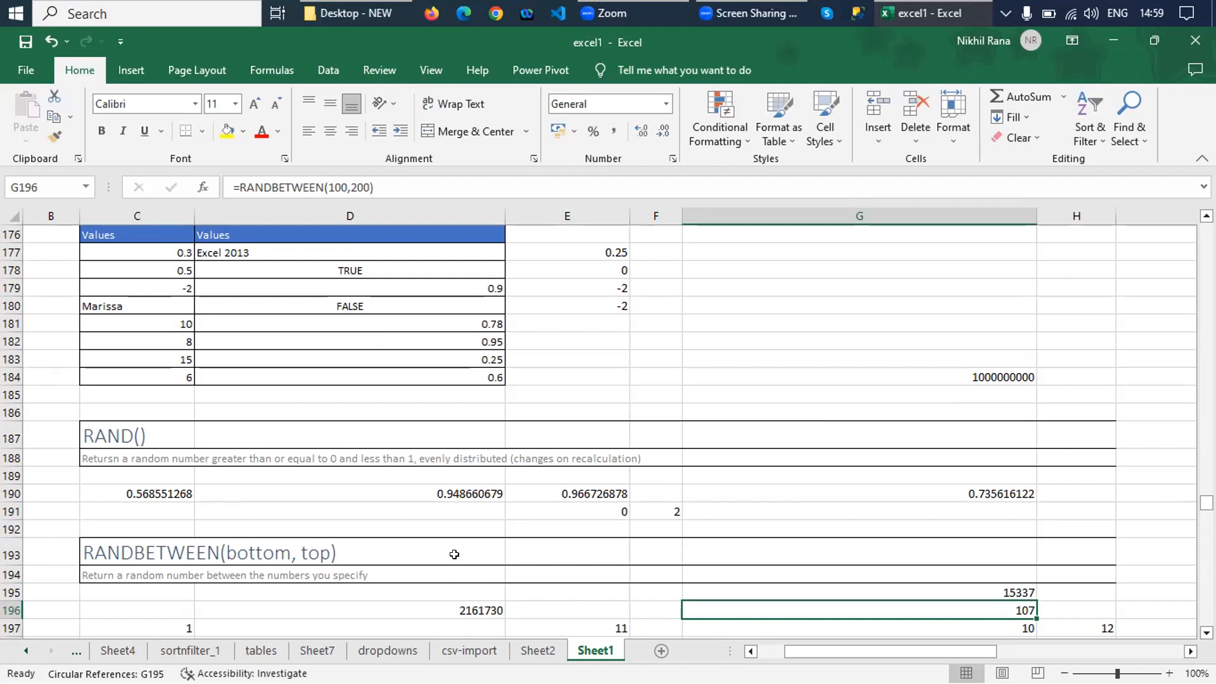
# - Look down column G into the FIND section, then go back up to the FLOOR formula in G199
pyautogui.press('Down')
pyautogui.press('Down')
pyautogui.press('Down')
pyautogui.press('Down')
pyautogui.press('Down')
pyautogui.press('Down')
pyautogui.press('Down')
pyautogui.press('Down')
pyautogui.press('Down')
pyautogui.press('Down')
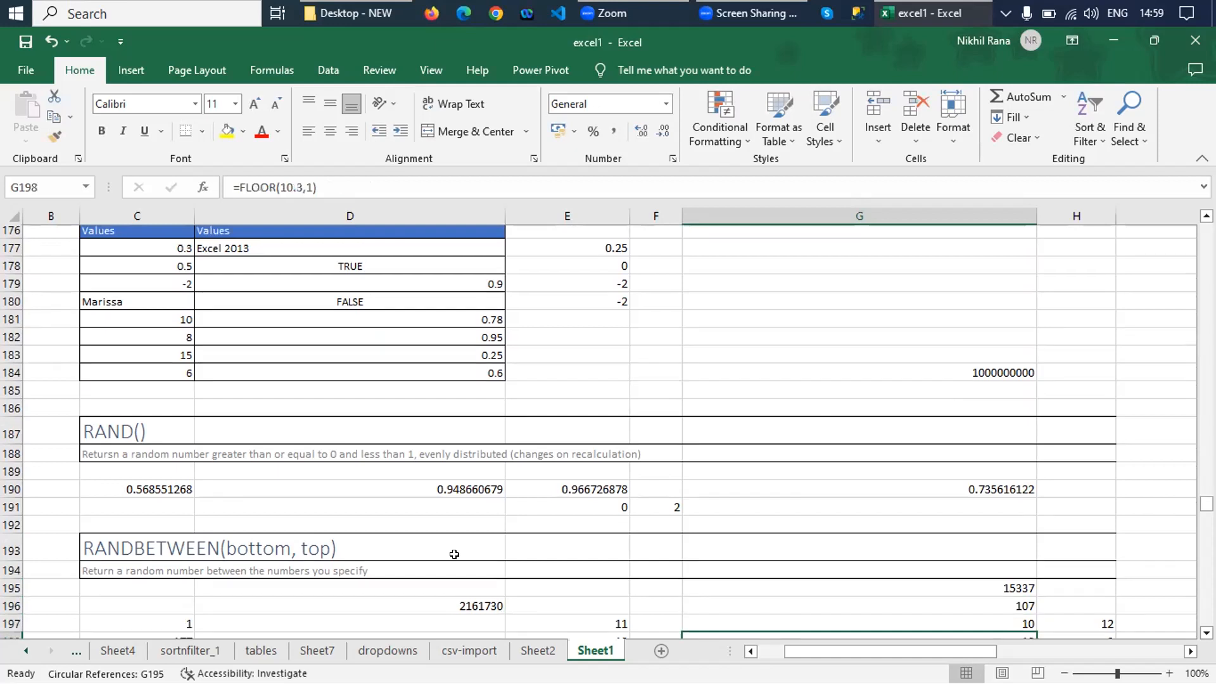
pyautogui.press('Down')
pyautogui.press('Up')
pyautogui.press('Up')
pyautogui.press('Up')
pyautogui.press('Up')
pyautogui.press('Up')
pyautogui.press('Up')
pyautogui.press('Up')
pyautogui.press('Up')
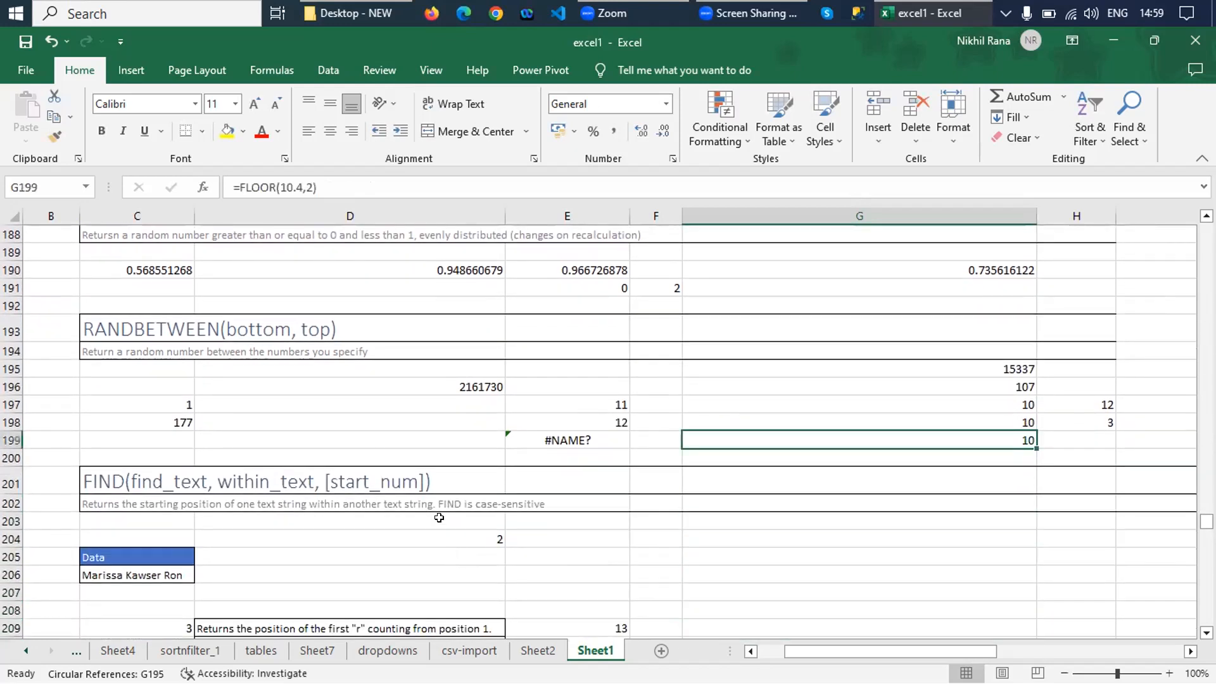